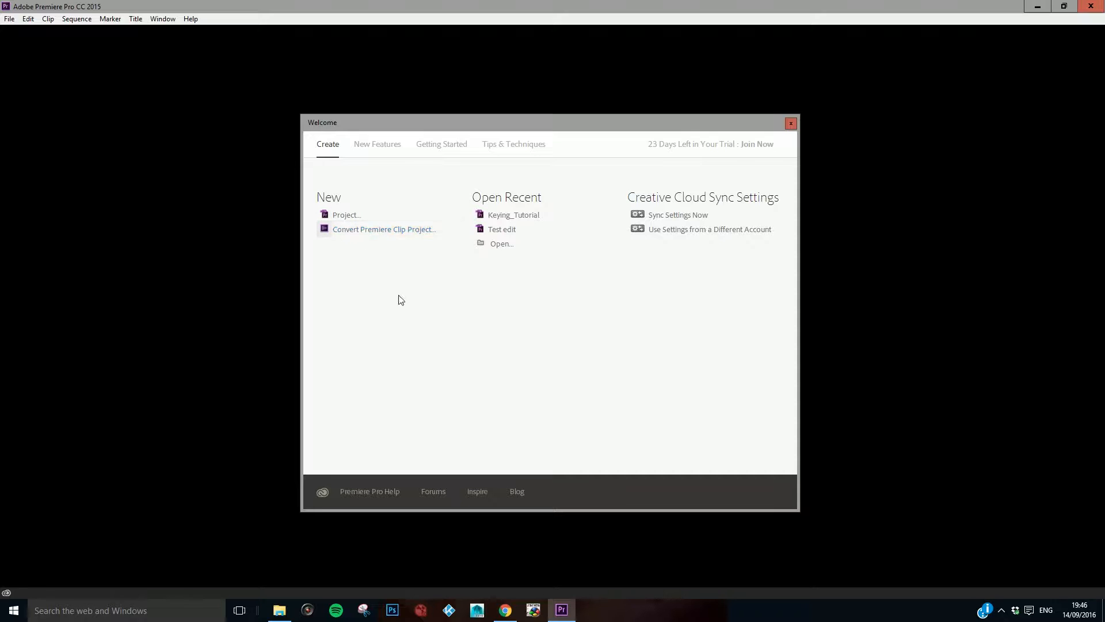
Step: Start a new project and name it "Intro to Editing"
{"action": "left_click", "coordinate": [343, 218]}
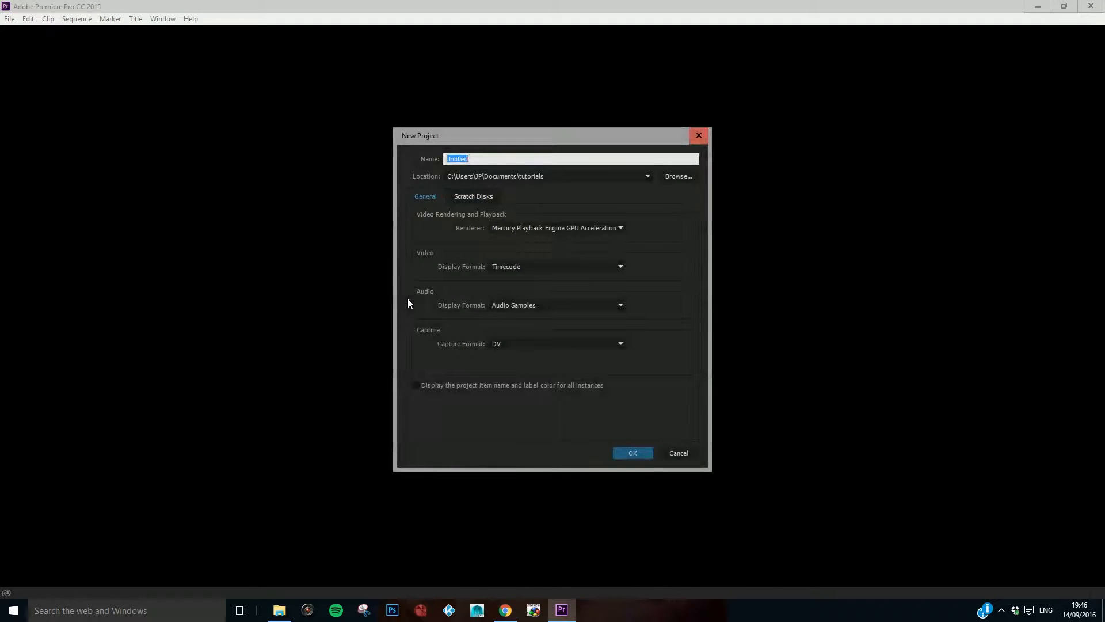
{"action": "mouse_move", "coordinate": [454, 136]}
{"action": "left_mouse_down"}
{"action": "mouse_move", "coordinate": [466, 109]}
{"action": "mouse_move", "coordinate": [449, 123]}
{"action": "left_mouse_up"}
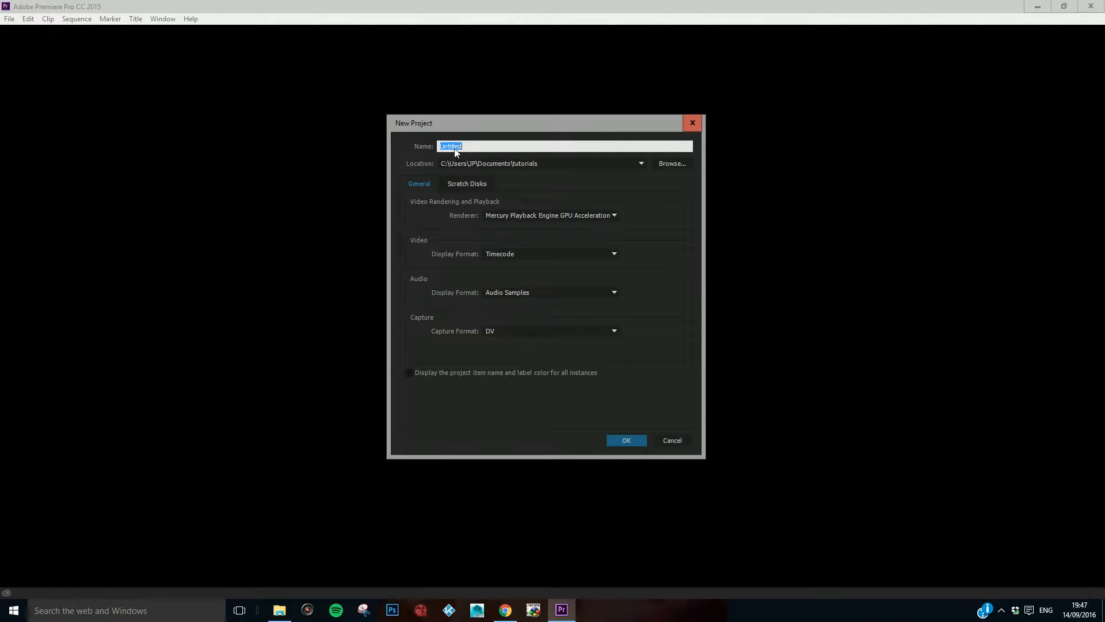
{"action": "type", "text": "Intro to Editing"}
Step: Set the new project's location to the "editing clips" folder in Documents
{"action": "left_click", "coordinate": [666, 165]}
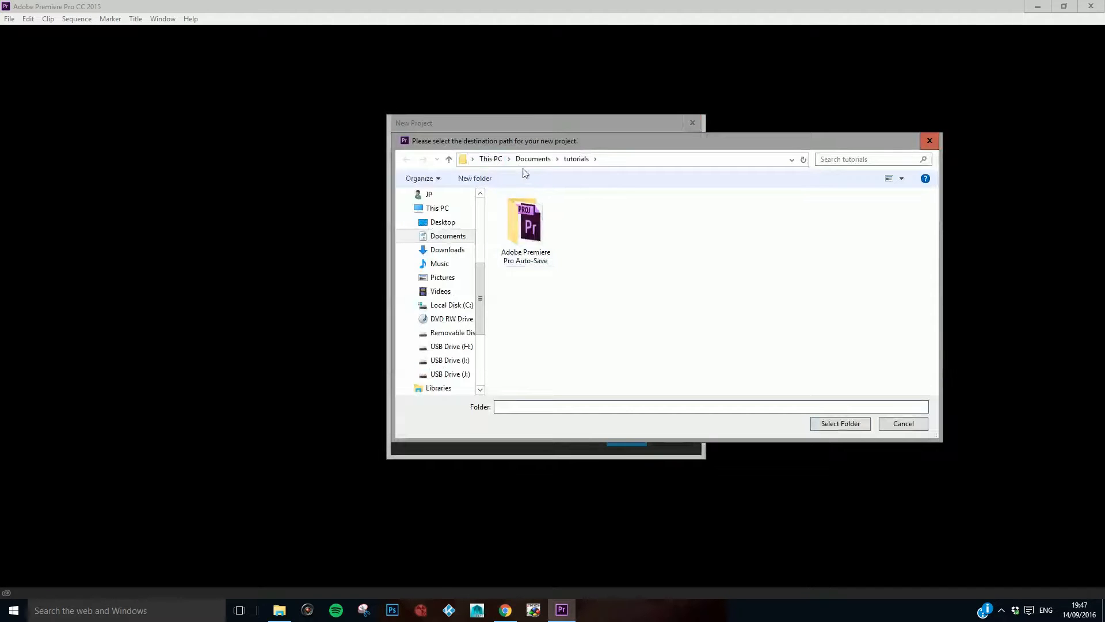
{"action": "left_click", "coordinate": [526, 163]}
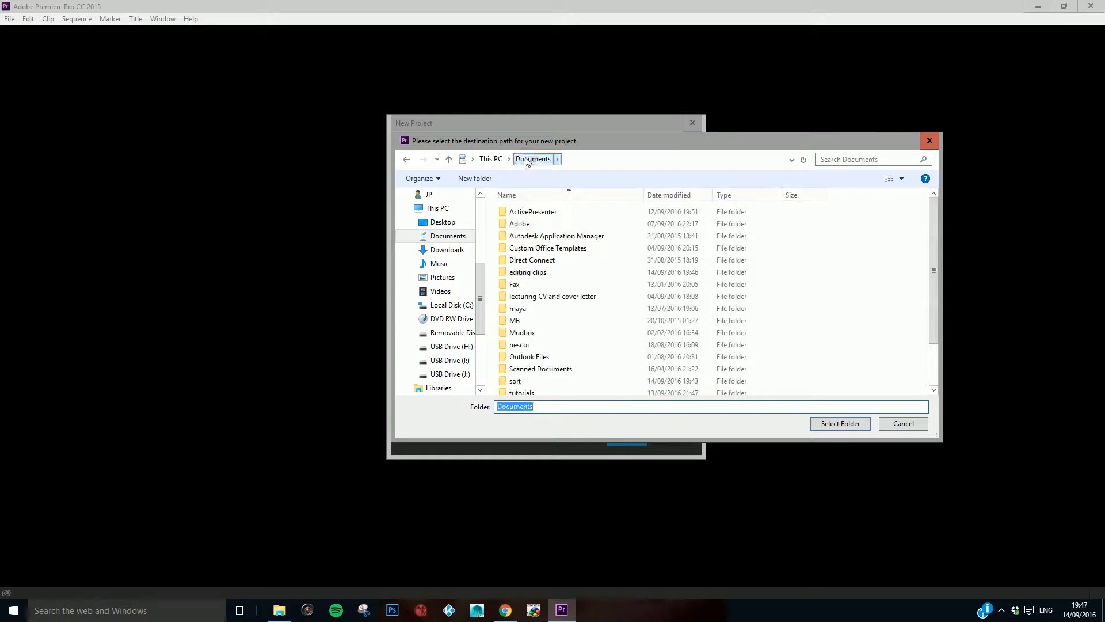
{"action": "left_click", "coordinate": [516, 274]}
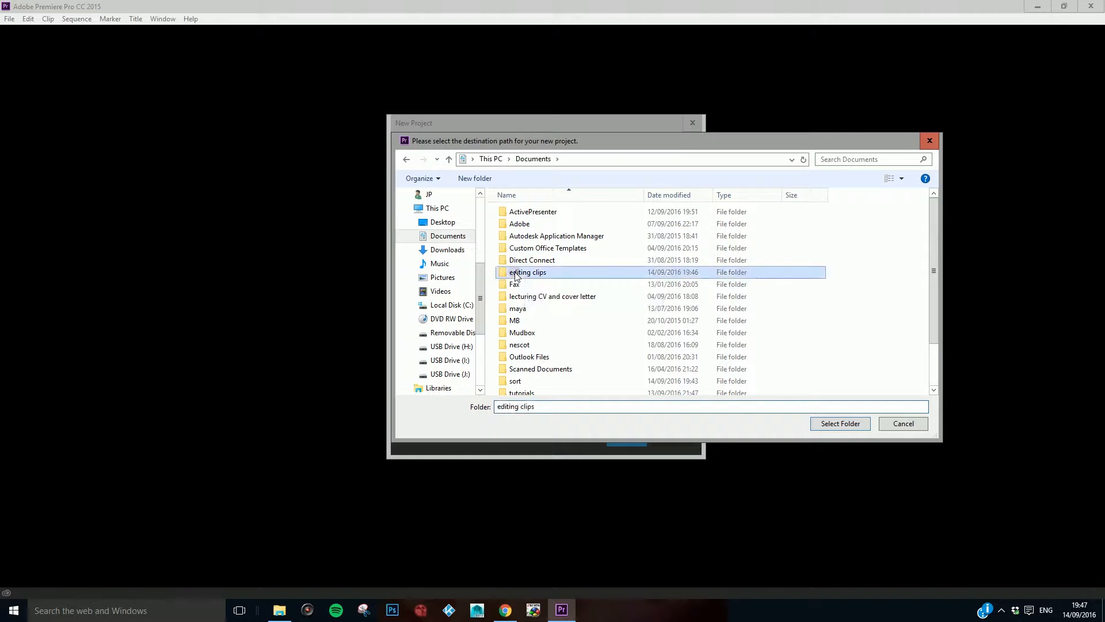
{"action": "left_click", "coordinate": [842, 423]}
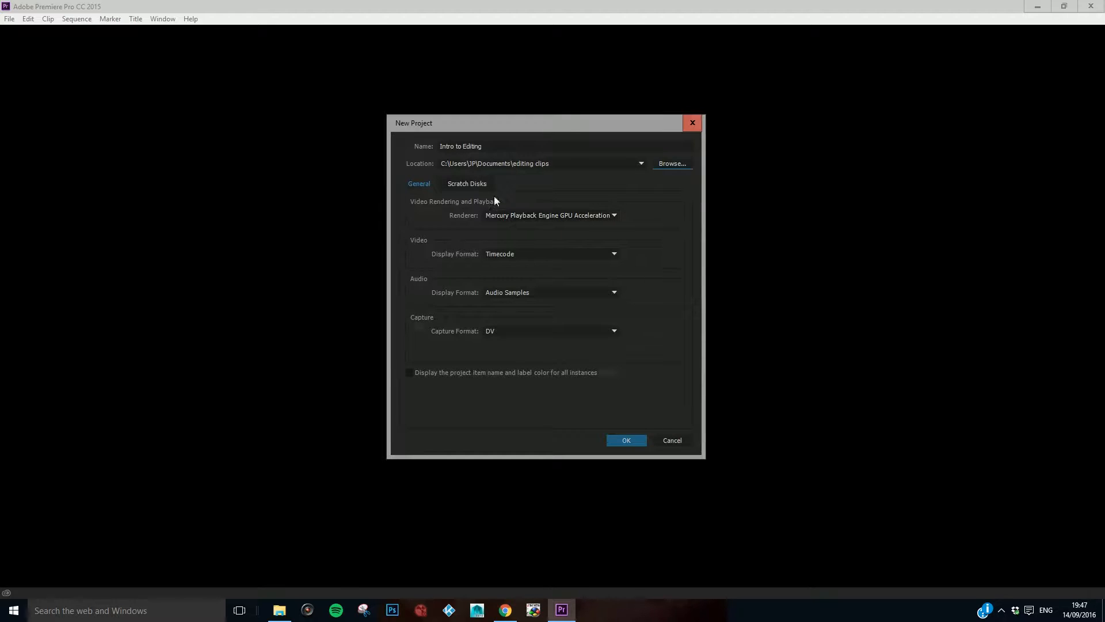
Step: Set the captured video and captured audio scratch disks to Documents\editing clips and create the project
{"action": "left_click", "coordinate": [466, 183]}
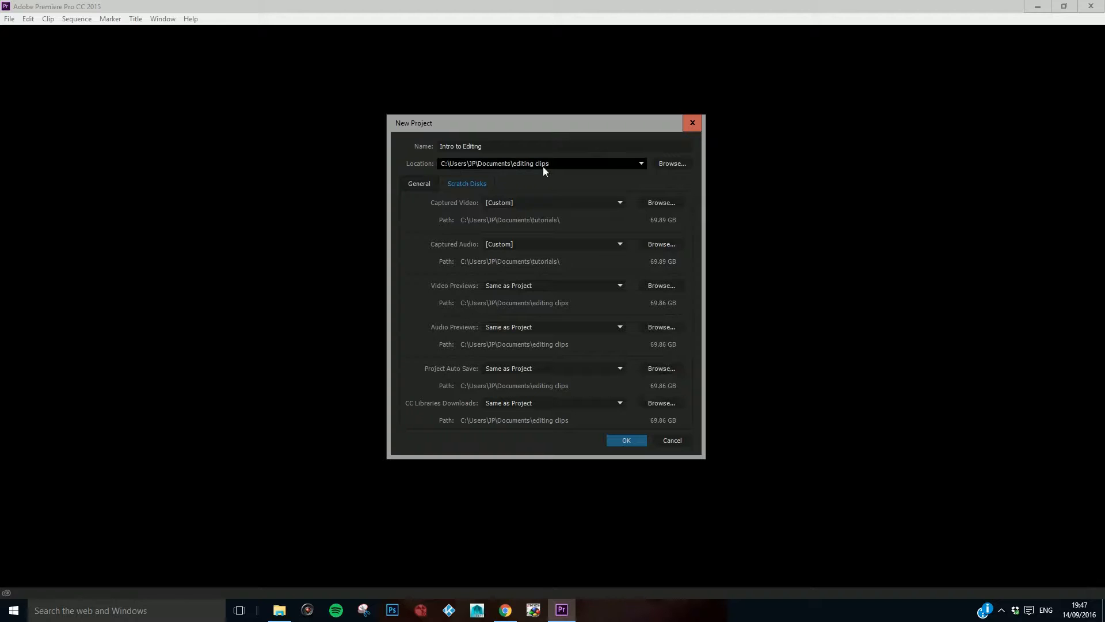
{"action": "left_click", "coordinate": [648, 203]}
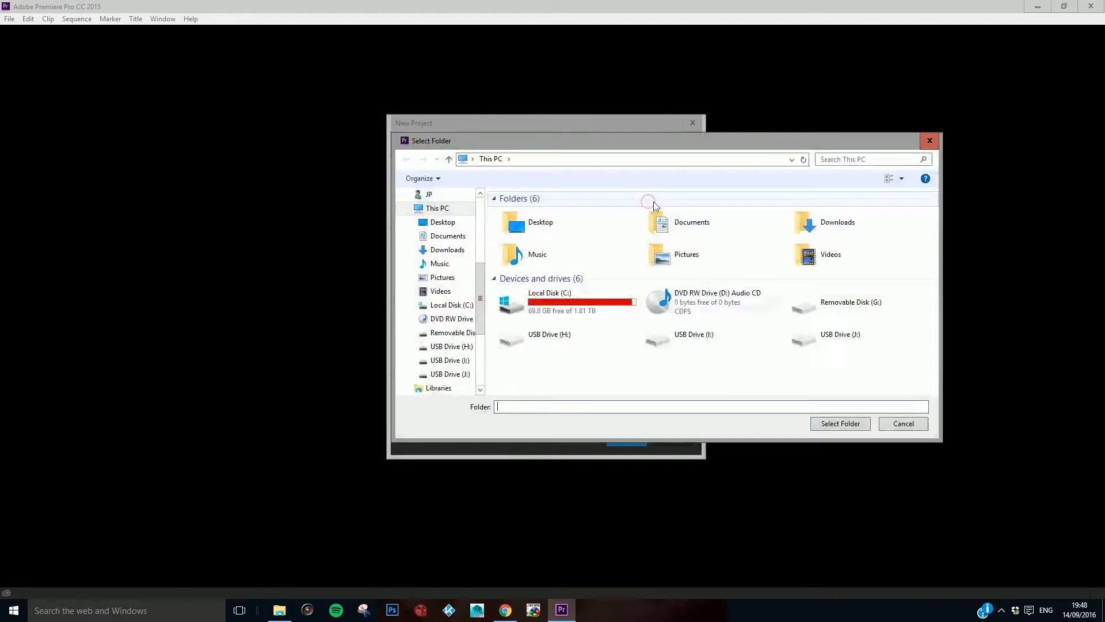
{"action": "left_click", "coordinate": [446, 236]}
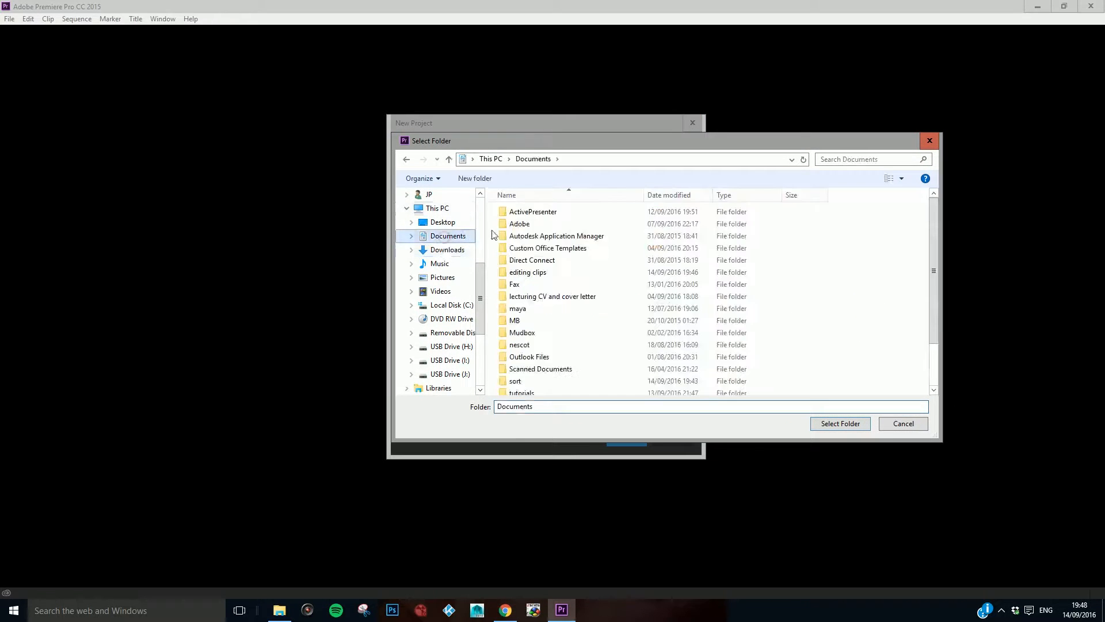
{"action": "left_click", "coordinate": [526, 272]}
{"action": "left_click", "coordinate": [836, 424]}
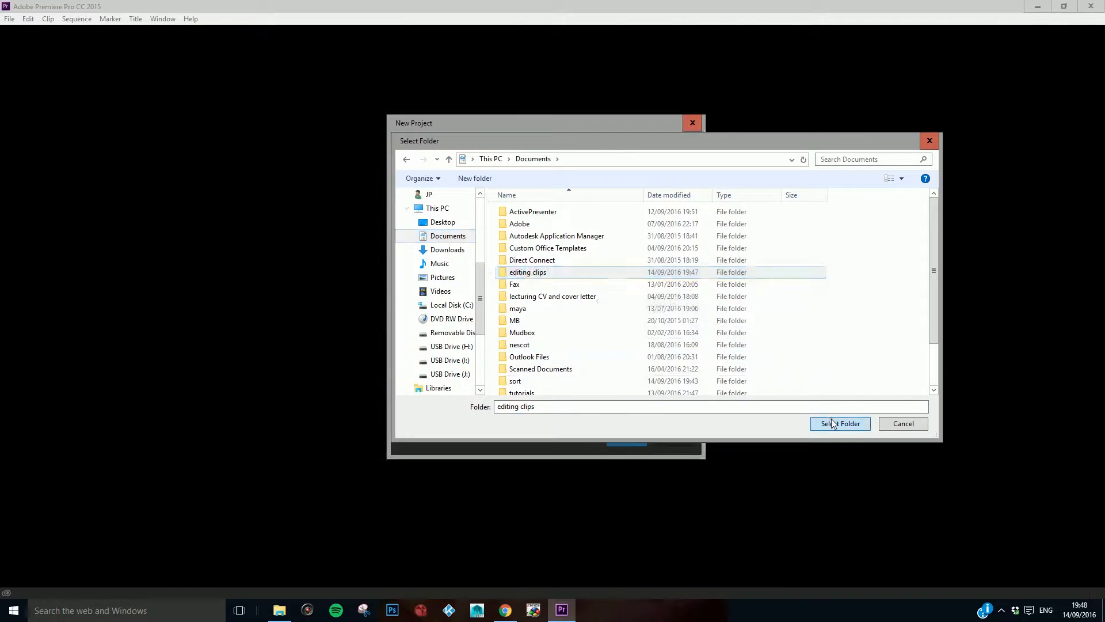
{"action": "left_click", "coordinate": [651, 245]}
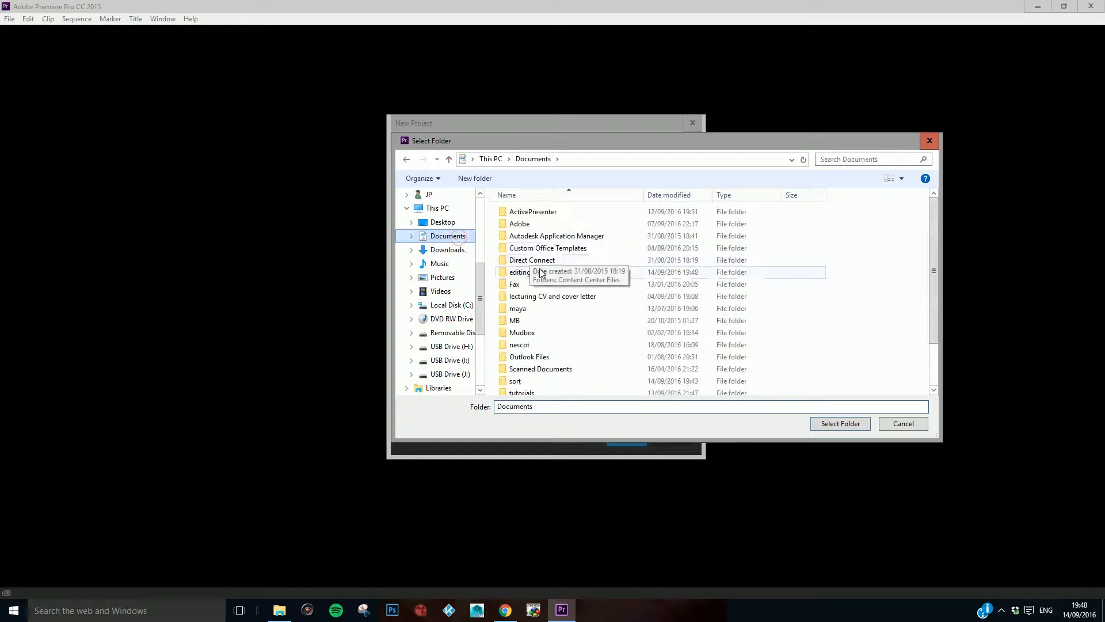
{"action": "left_click", "coordinate": [562, 272]}
{"action": "left_click", "coordinate": [832, 422]}
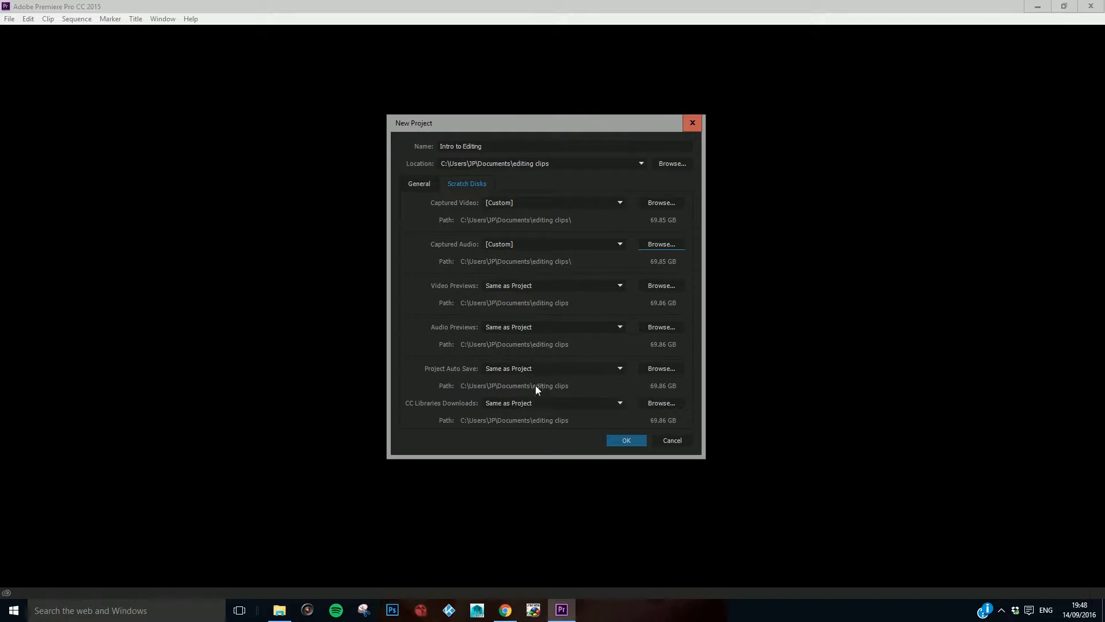
{"action": "left_click", "coordinate": [430, 183]}
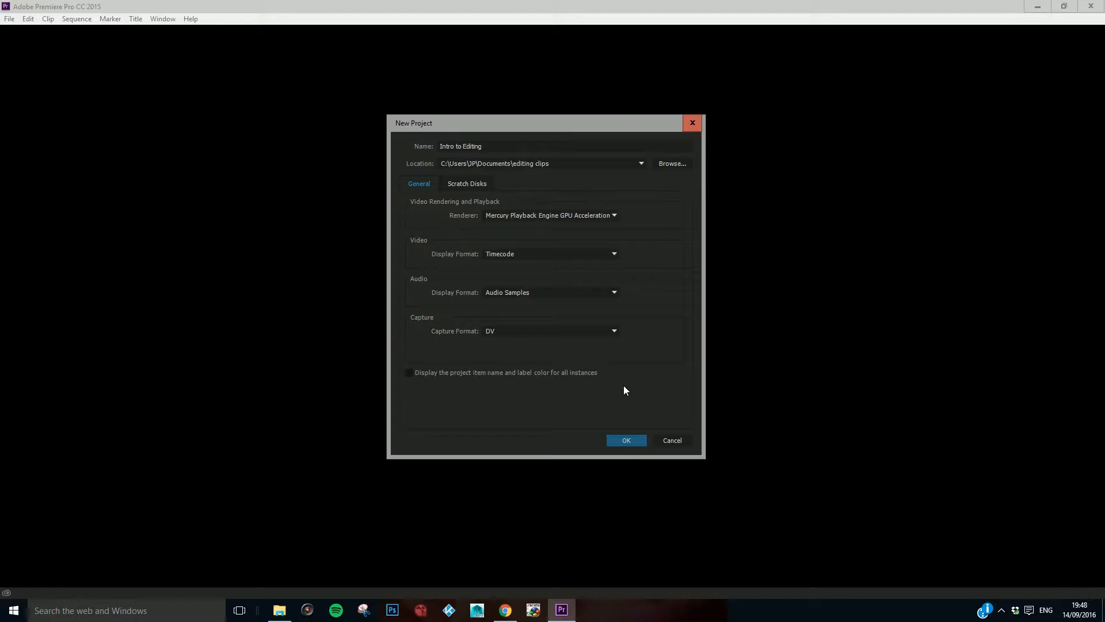
{"action": "left_click", "coordinate": [632, 438]}
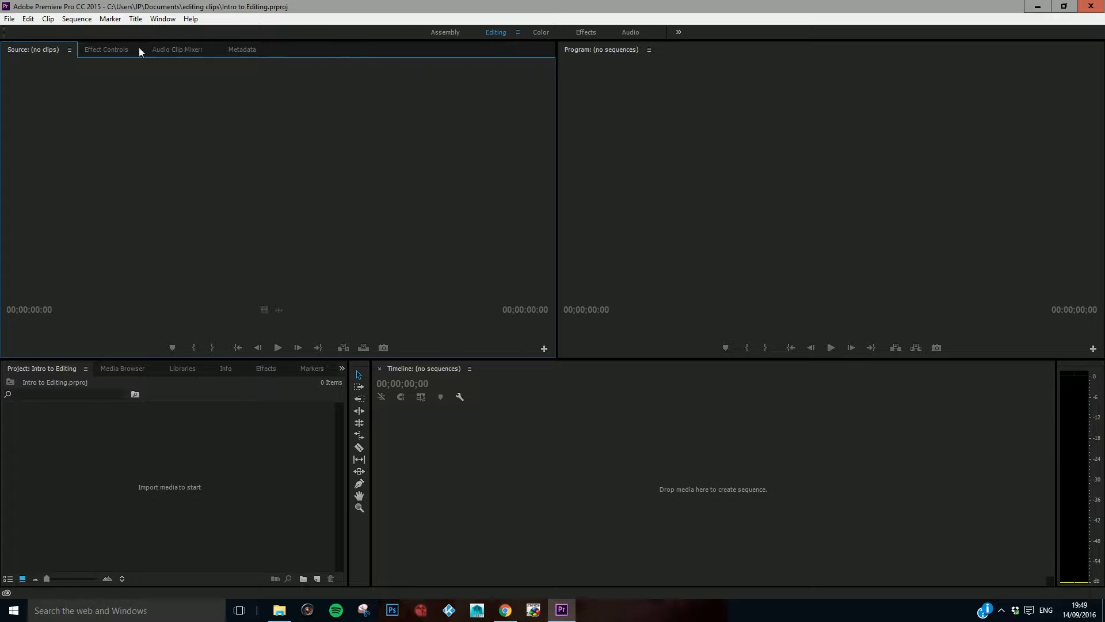
Step: Create a new sequence named "Intro to editing" using the DV - PAL Widescreen 48kHz preset
{"action": "left_click", "coordinate": [9, 18]}
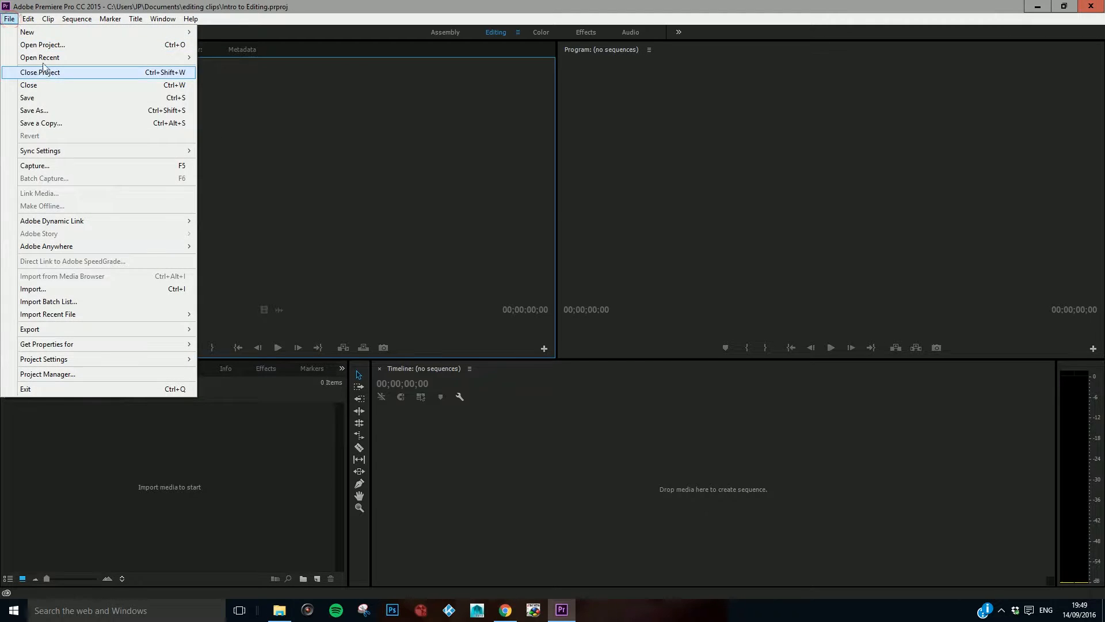
{"action": "mouse_move", "coordinate": [44, 36]}
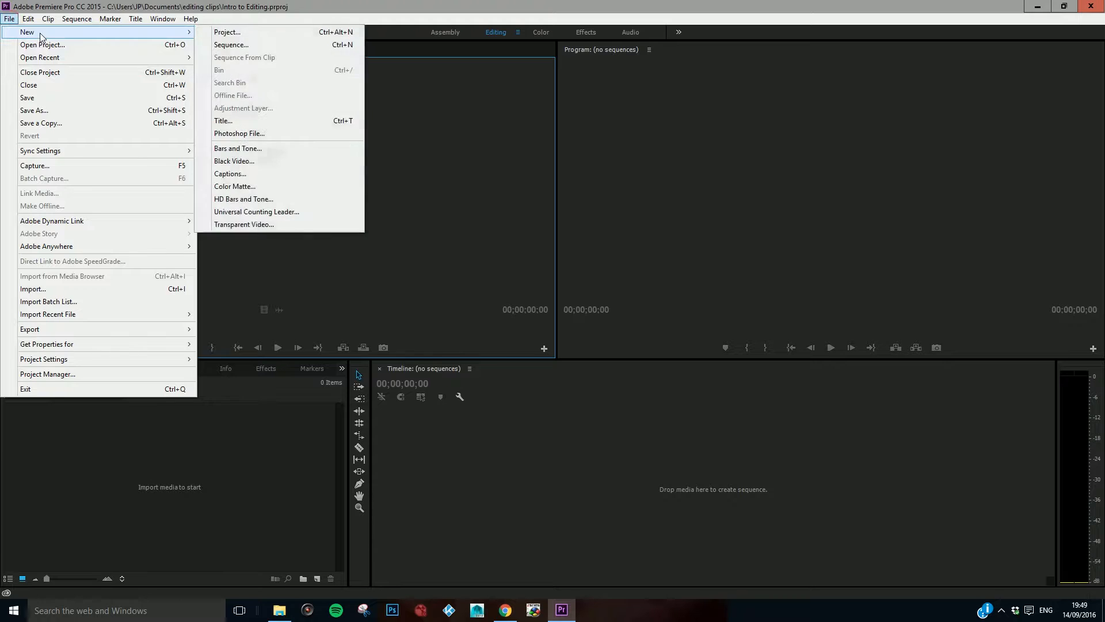
{"action": "left_click", "coordinate": [241, 47]}
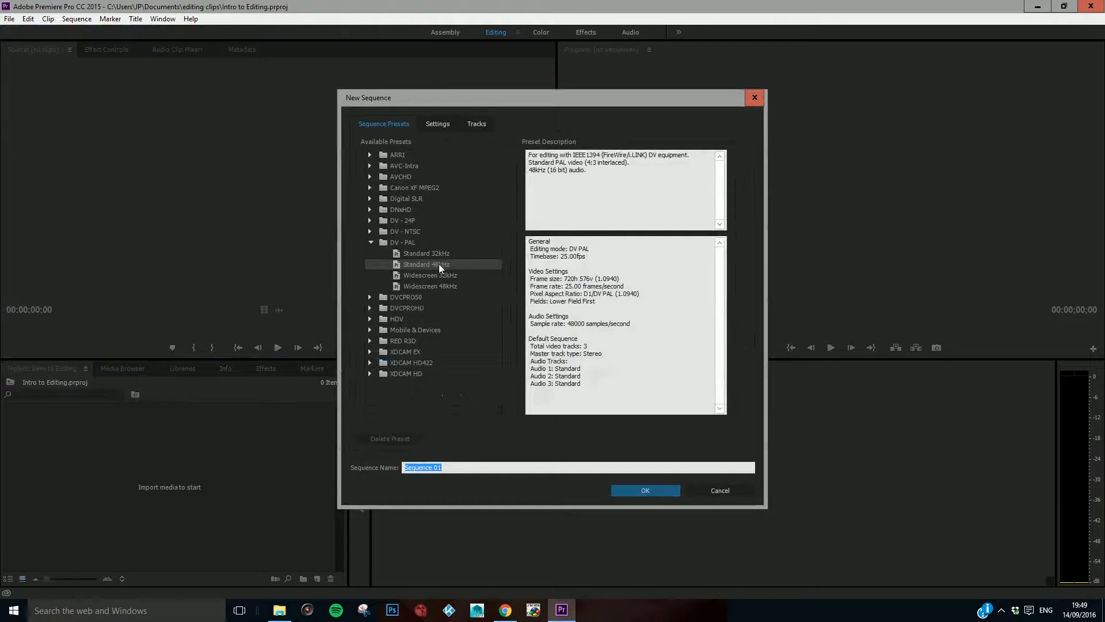
{"action": "left_click", "coordinate": [426, 287]}
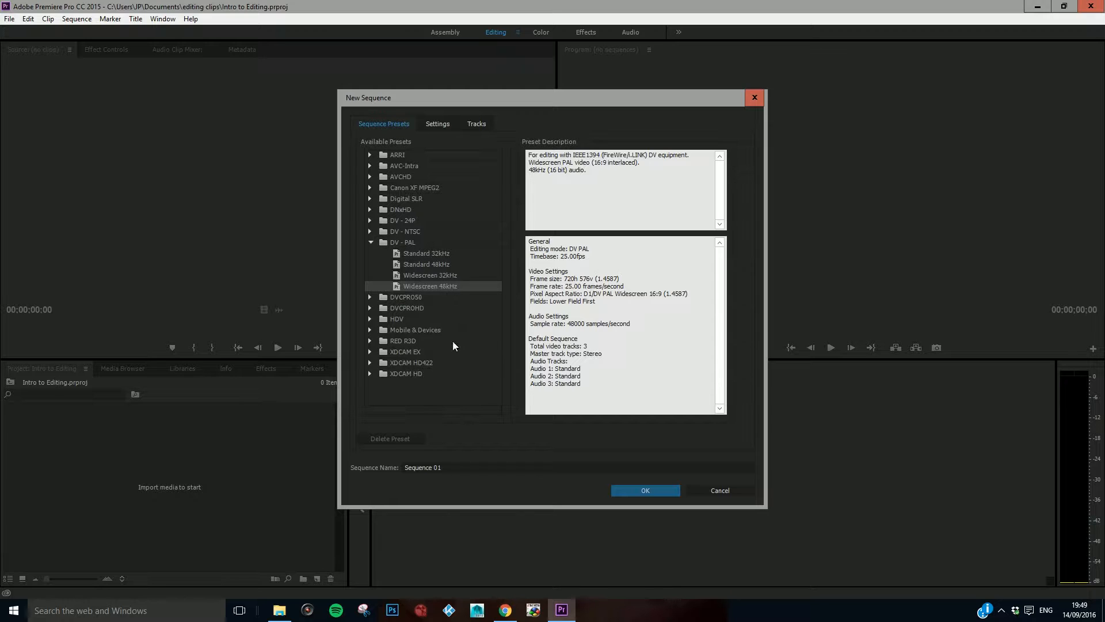
{"action": "left_click", "coordinate": [454, 467]}
{"action": "left_click_drag", "start_coordinate": [455, 468], "coordinate": [380, 467]}
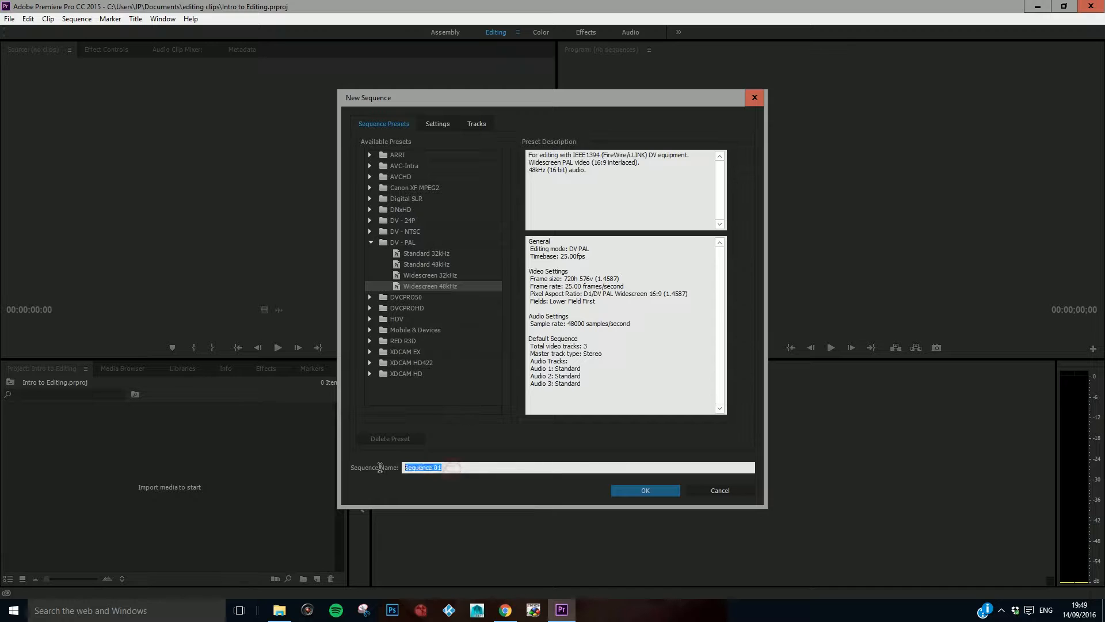
{"action": "type", "text": "Intro to editing"}
{"action": "left_click", "coordinate": [622, 493]}
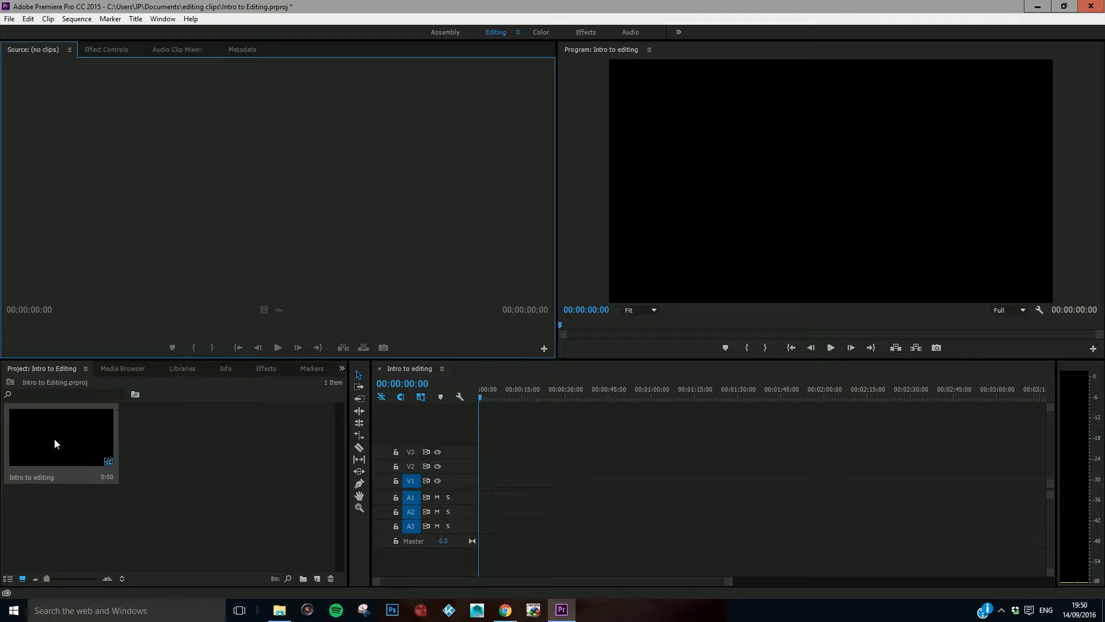
{"action": "double_click", "coordinate": [237, 461]}
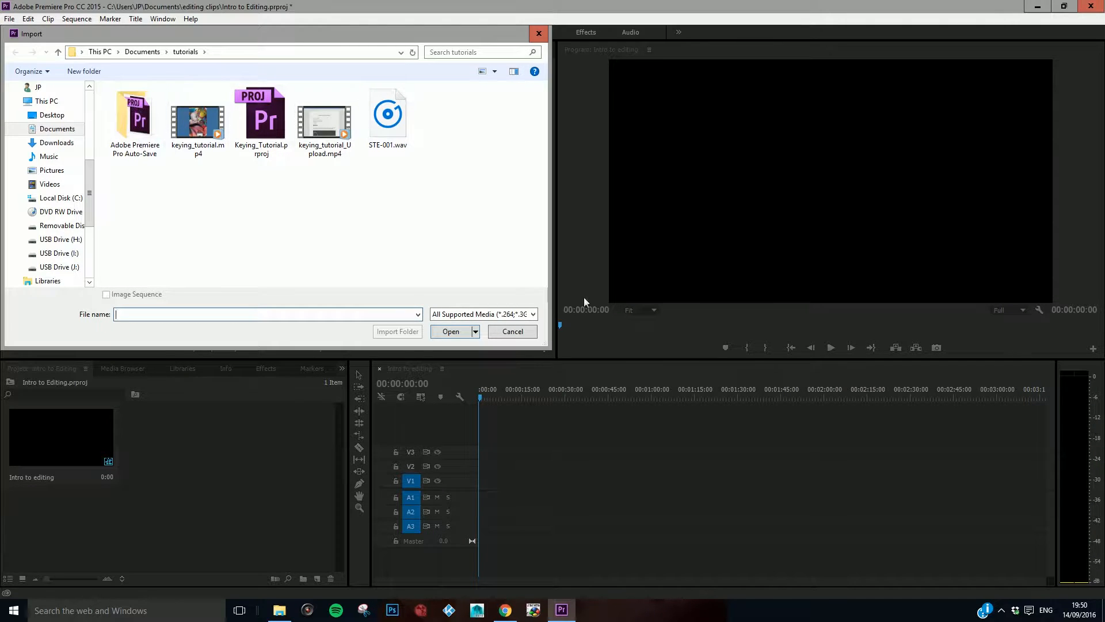
{"action": "left_click", "coordinate": [497, 332]}
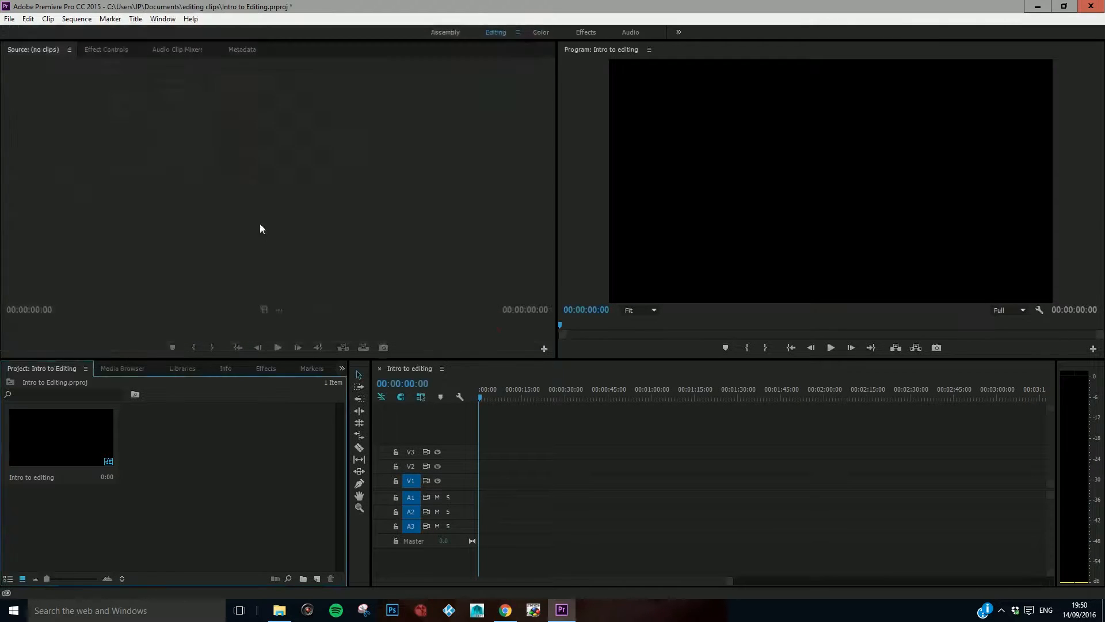
{"action": "left_click", "coordinate": [10, 19]}
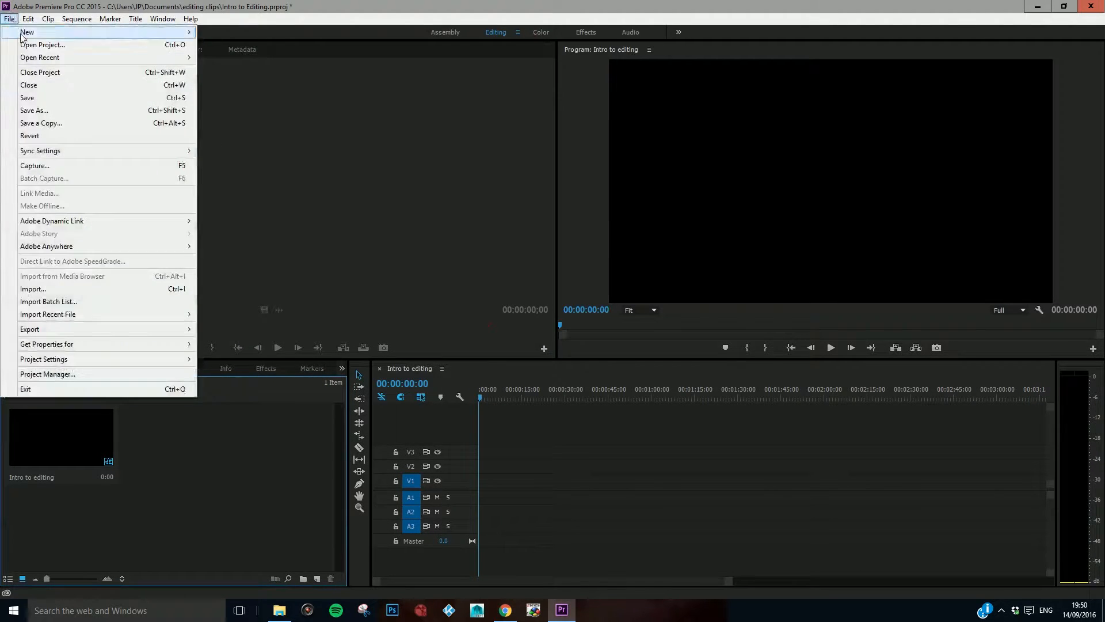
{"action": "left_click", "coordinate": [67, 289]}
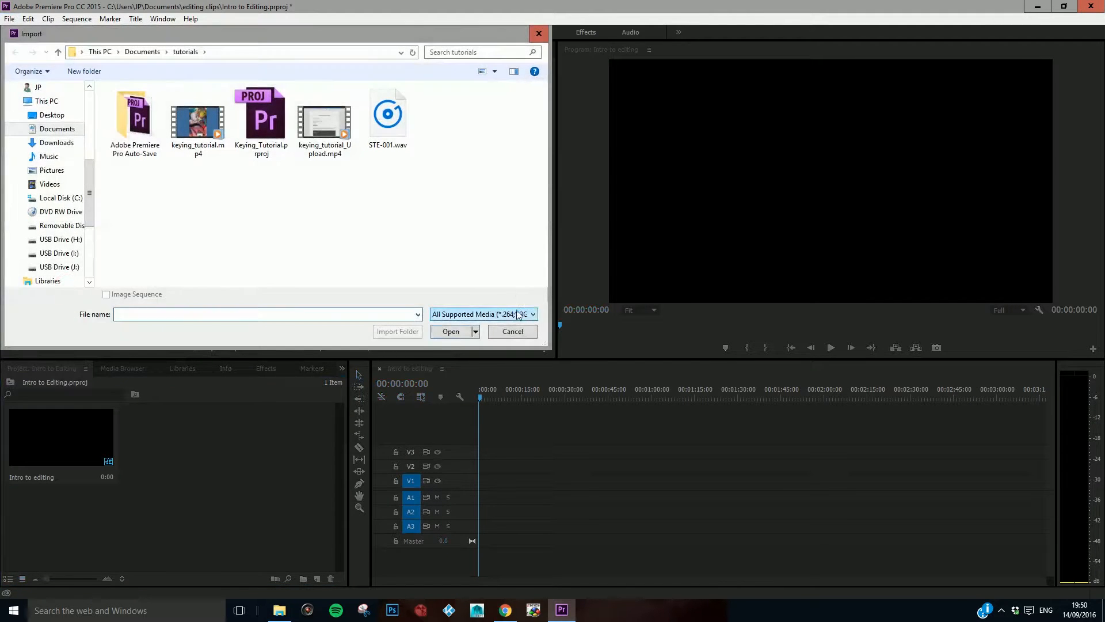
{"action": "left_click", "coordinate": [506, 333]}
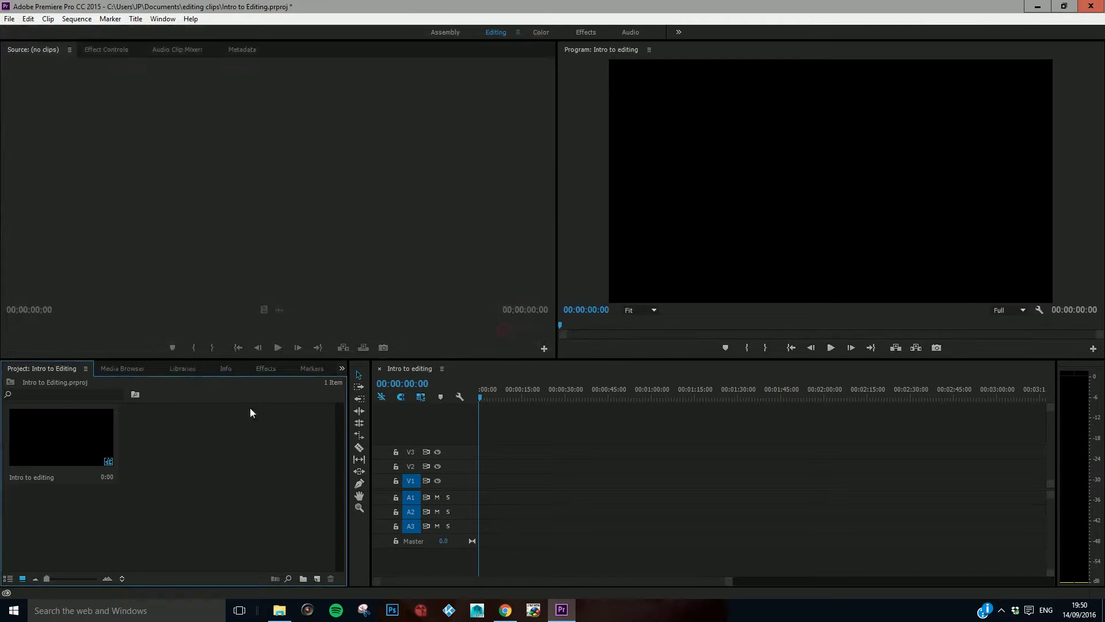
Step: Import the Toy Story 1, Toy Story 2 and Toy Story 3 trailer videos from the "editing clips" folder in Documents
{"action": "double_click", "coordinate": [201, 458]}
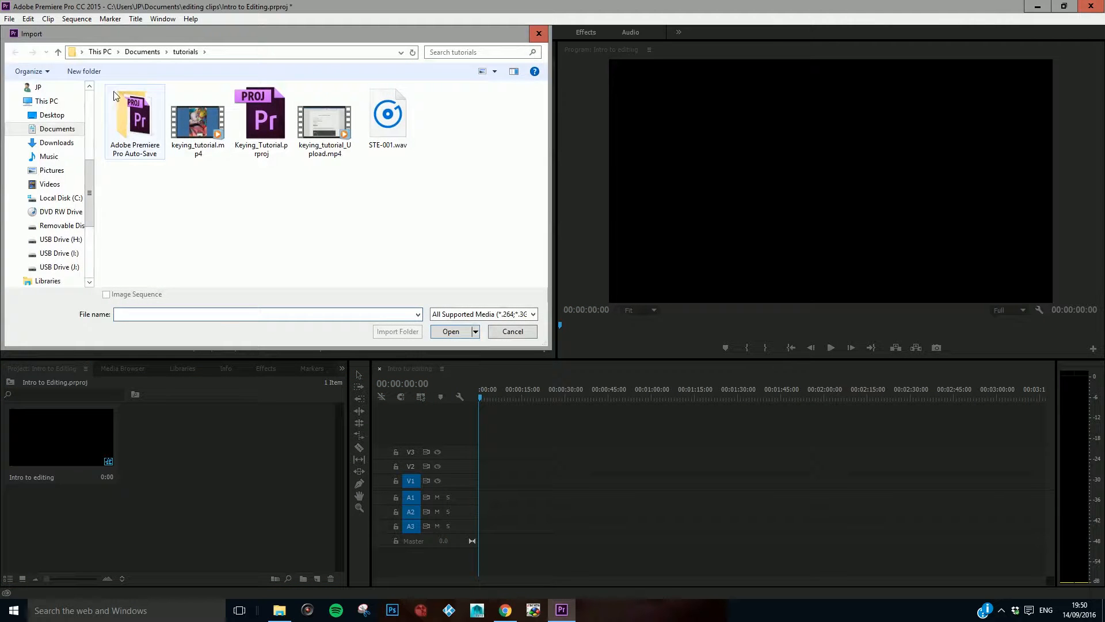
{"action": "left_click", "coordinate": [144, 52]}
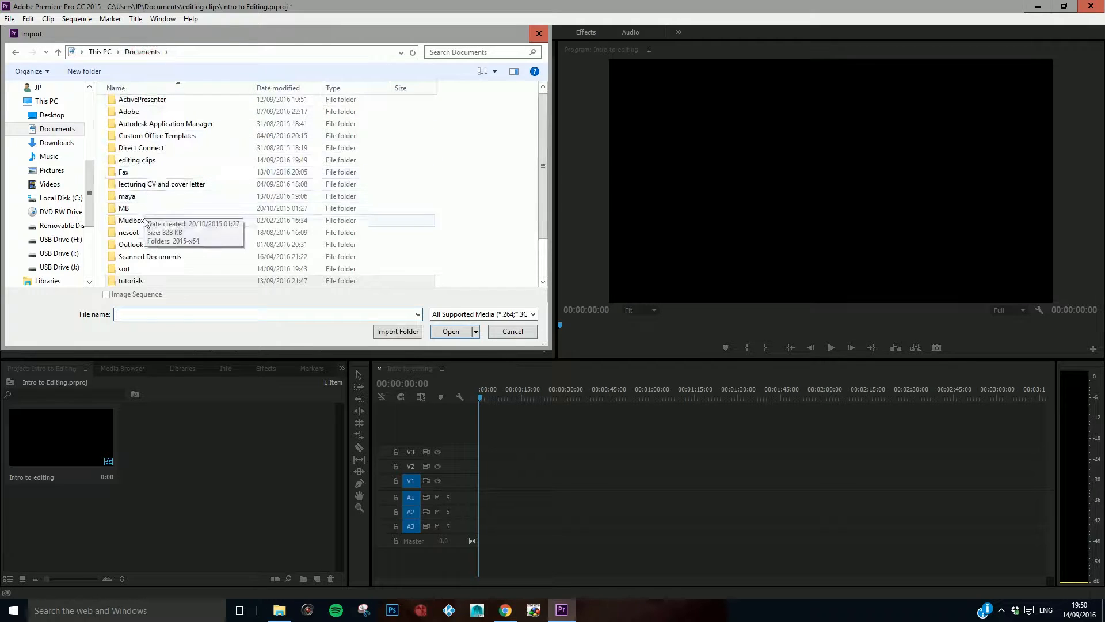
{"action": "scroll", "coordinate": [153, 150], "scroll_direction": "down", "scroll_amount": 2}
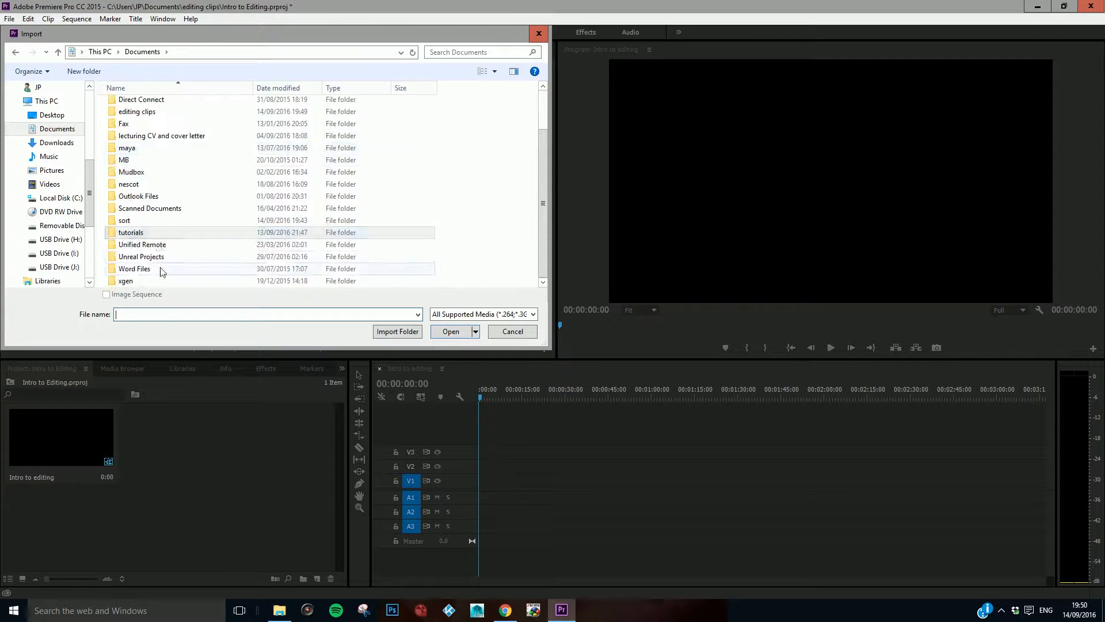
{"action": "left_click", "coordinate": [139, 113]}
{"action": "double_click", "coordinate": [140, 113]}
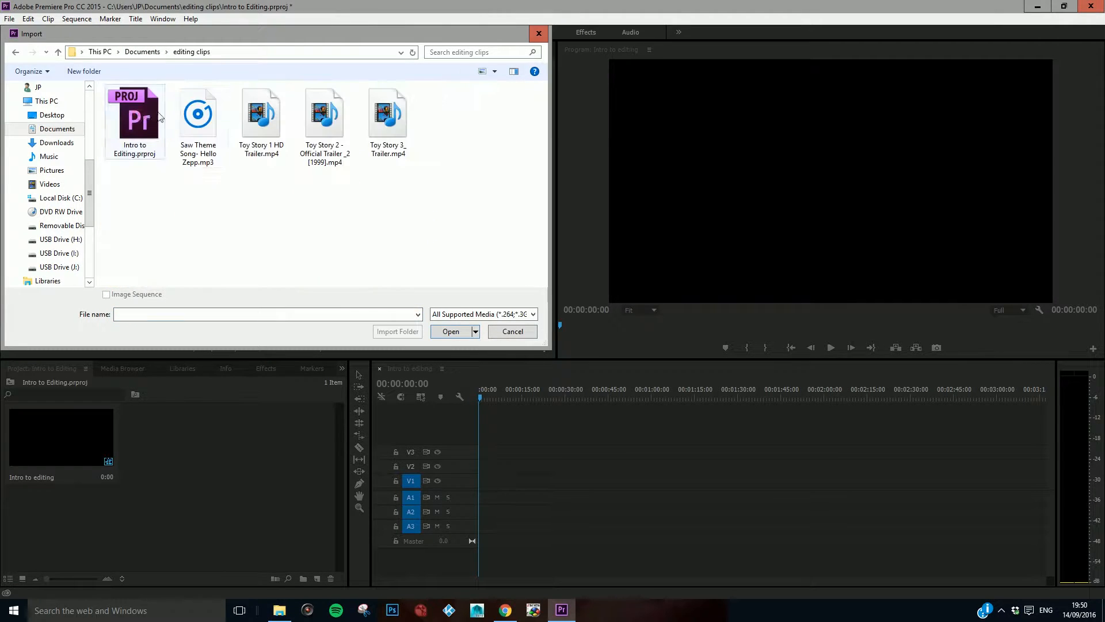
{"action": "left_click", "coordinate": [250, 113]}
{"action": "left_click", "coordinate": [388, 121], "text": "shift"}
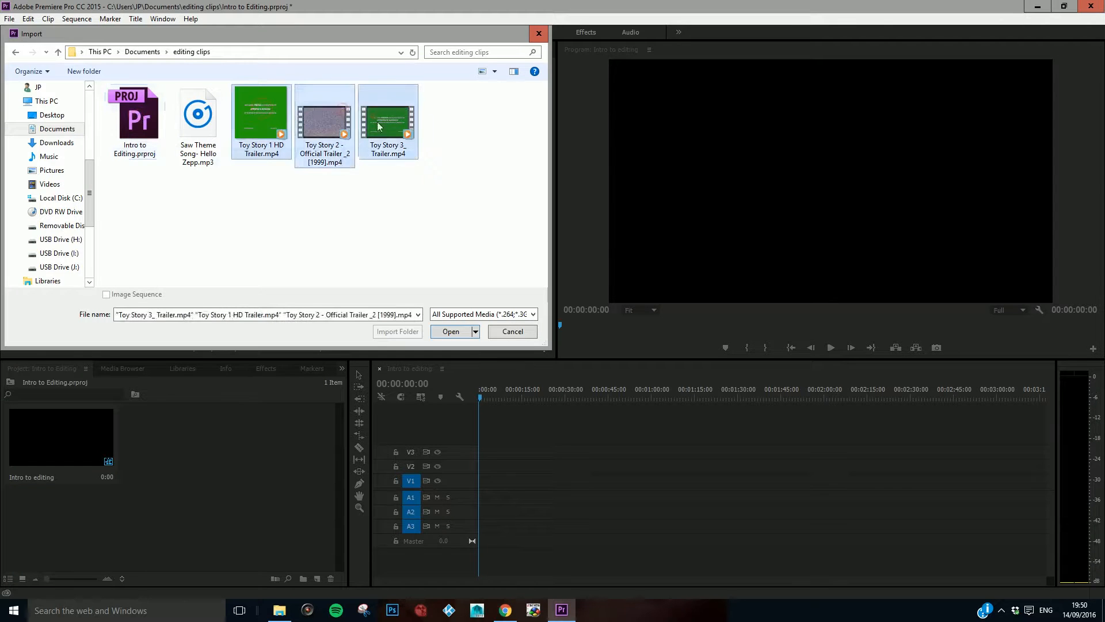
{"action": "left_click", "coordinate": [451, 331]}
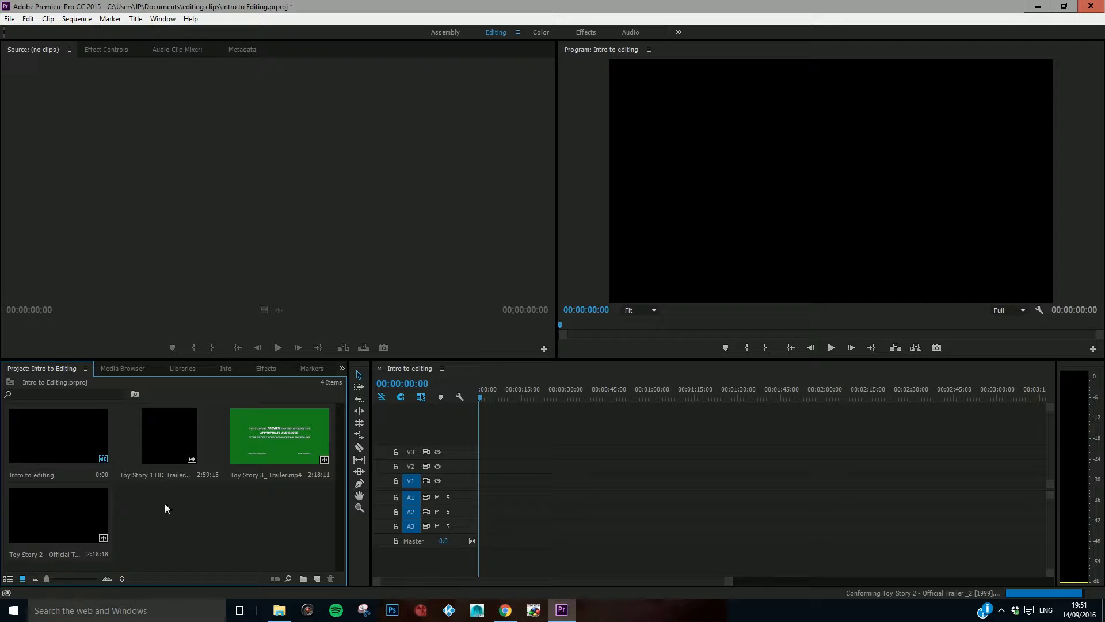
Step: Import the audio file "Saw Theme Song- Hello Zepp.mp3" from the "editing clips" folder into the project
{"action": "double_click", "coordinate": [197, 513]}
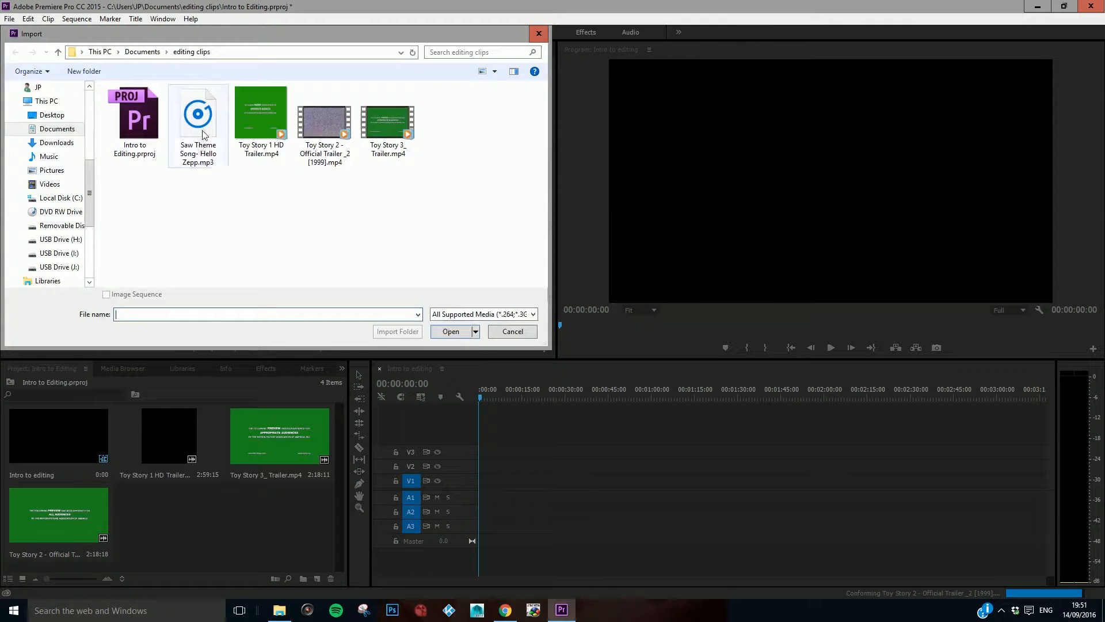
{"action": "left_click", "coordinate": [201, 136]}
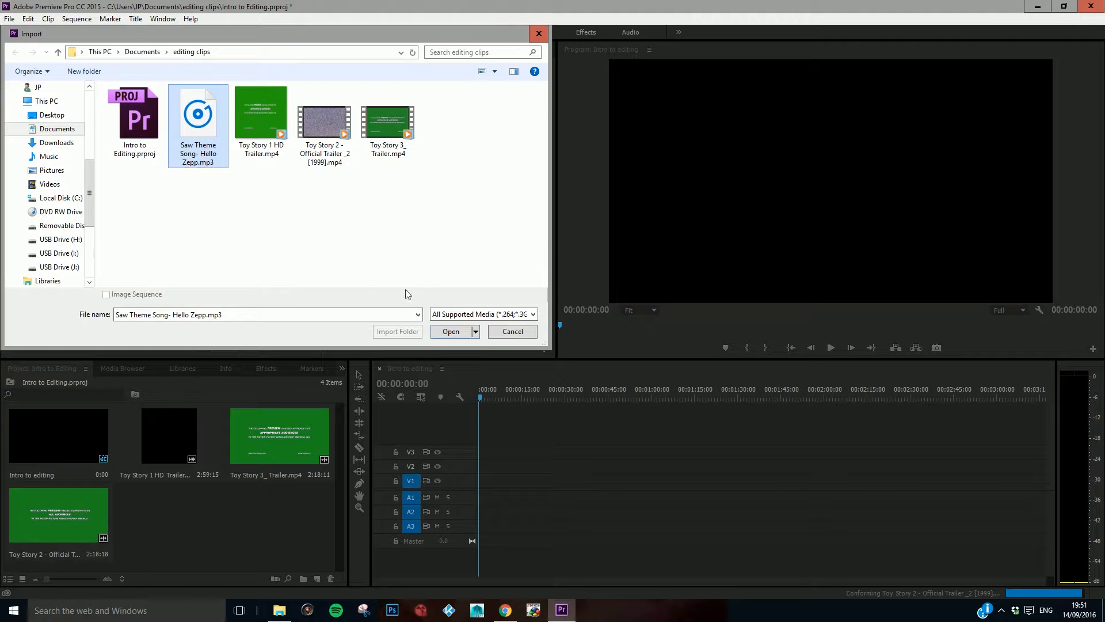
{"action": "left_click", "coordinate": [450, 332]}
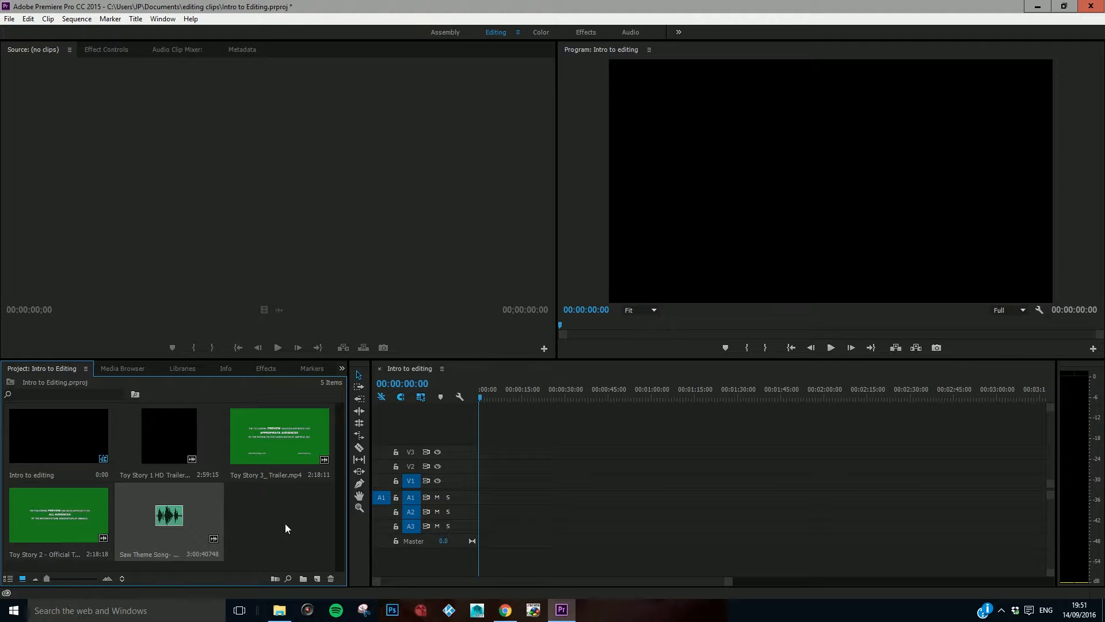
Step: Create a new bin named "Video" in the project
{"action": "left_click", "coordinate": [303, 580]}
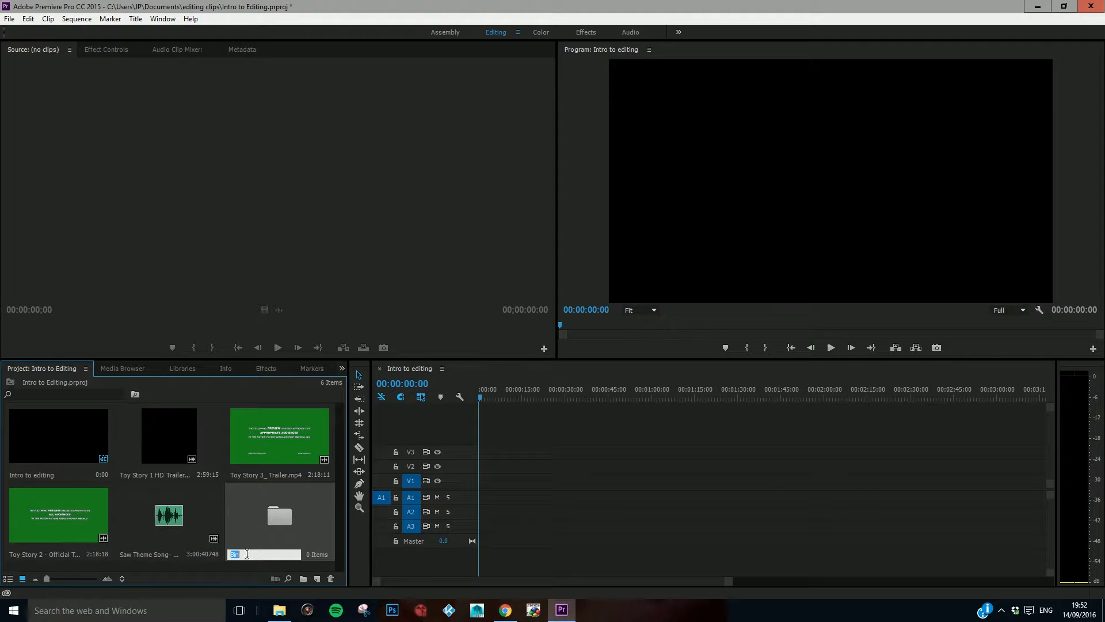
{"action": "type", "text": "Video"}
{"action": "key", "text": "BackSpace"}
{"action": "key", "text": "BackSpace"}
{"action": "type", "text": "deo"}
{"action": "key", "text": "Tab"}
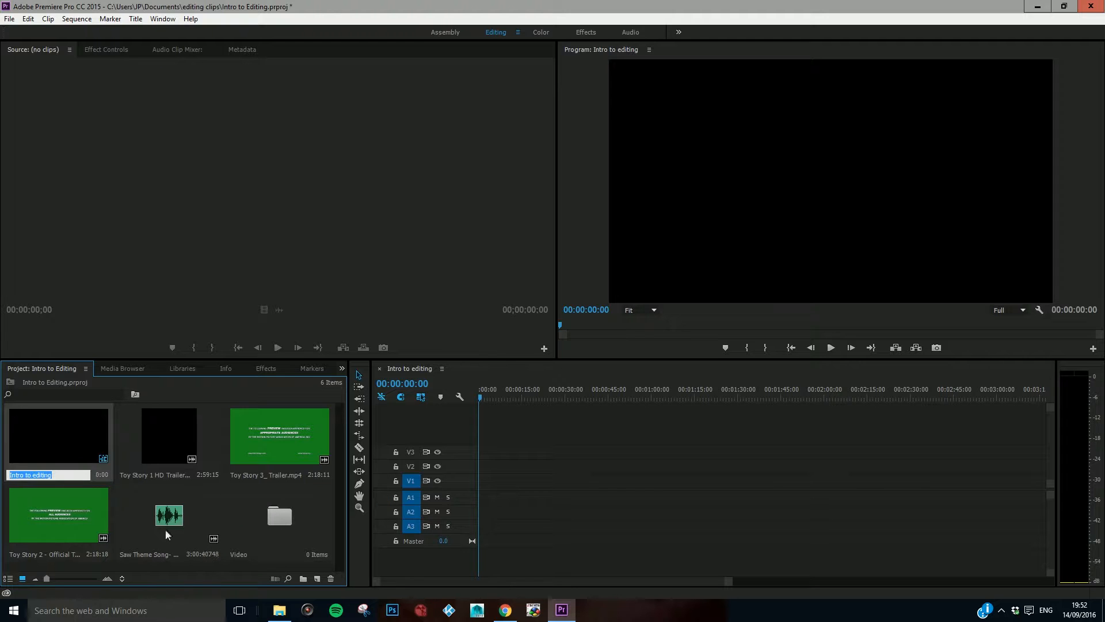
Step: Move the Toy Story 3, Toy Story 2 and Toy Story 1 trailer clips into the Video bin
{"action": "left_click", "coordinate": [238, 498]}
{"action": "left_click_drag", "start_coordinate": [260, 441], "coordinate": [274, 516]}
{"action": "left_click_drag", "start_coordinate": [265, 452], "coordinate": [195, 506]}
{"action": "left_click_drag", "start_coordinate": [171, 447], "coordinate": [77, 520]}
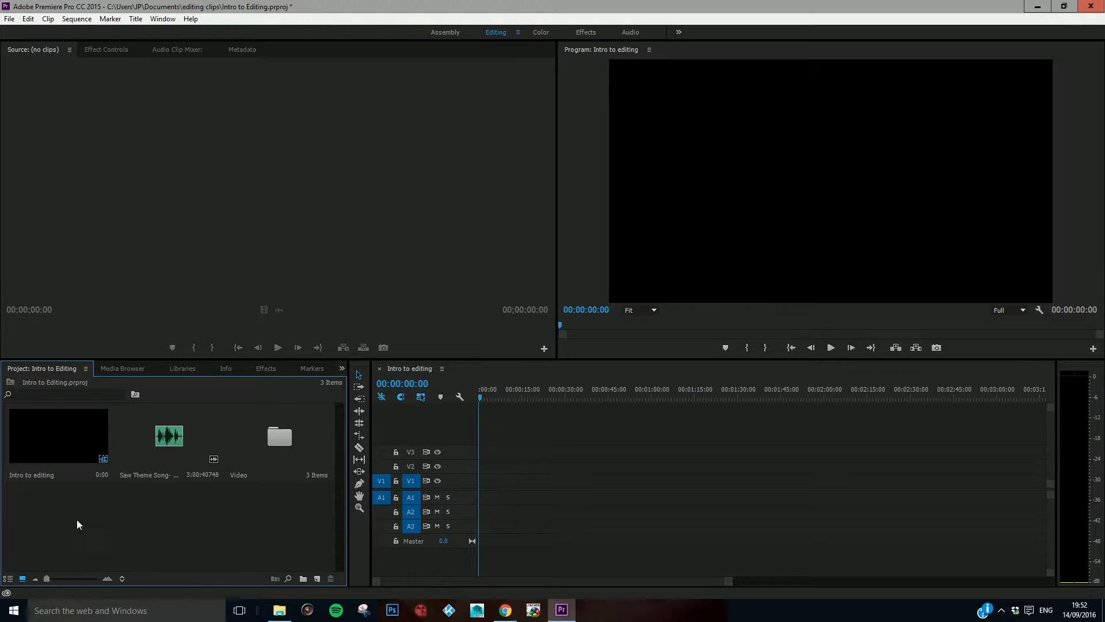
Step: Open the Video bin to check its trailer clips, and close it again
{"action": "double_click", "coordinate": [280, 437]}
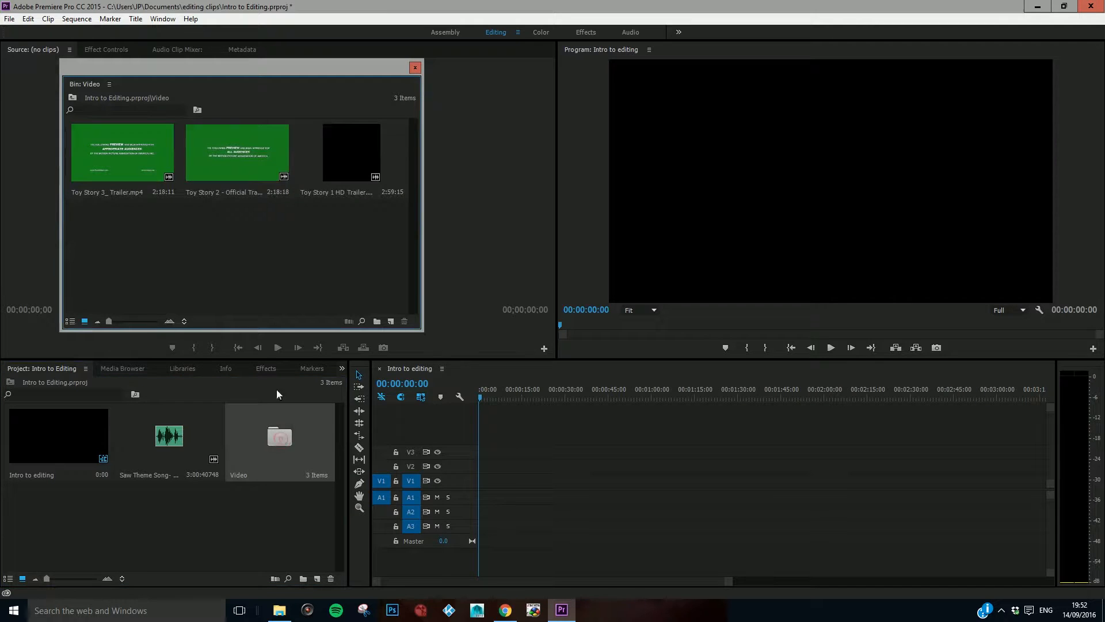
{"action": "left_click_drag", "start_coordinate": [233, 68], "coordinate": [390, 94]}
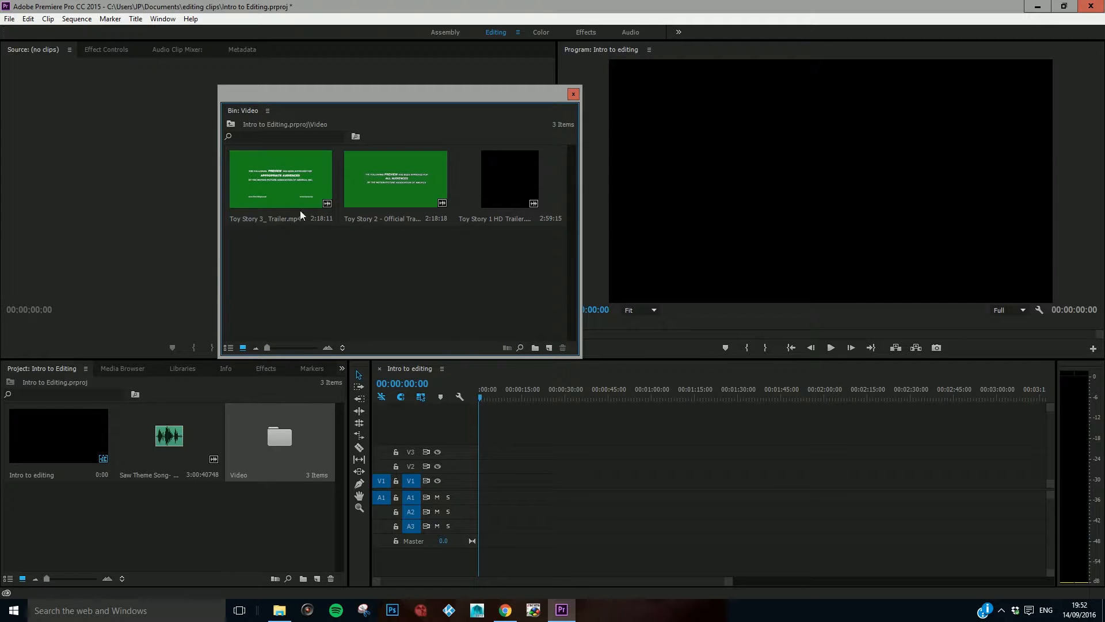
{"action": "left_click", "coordinate": [403, 182]}
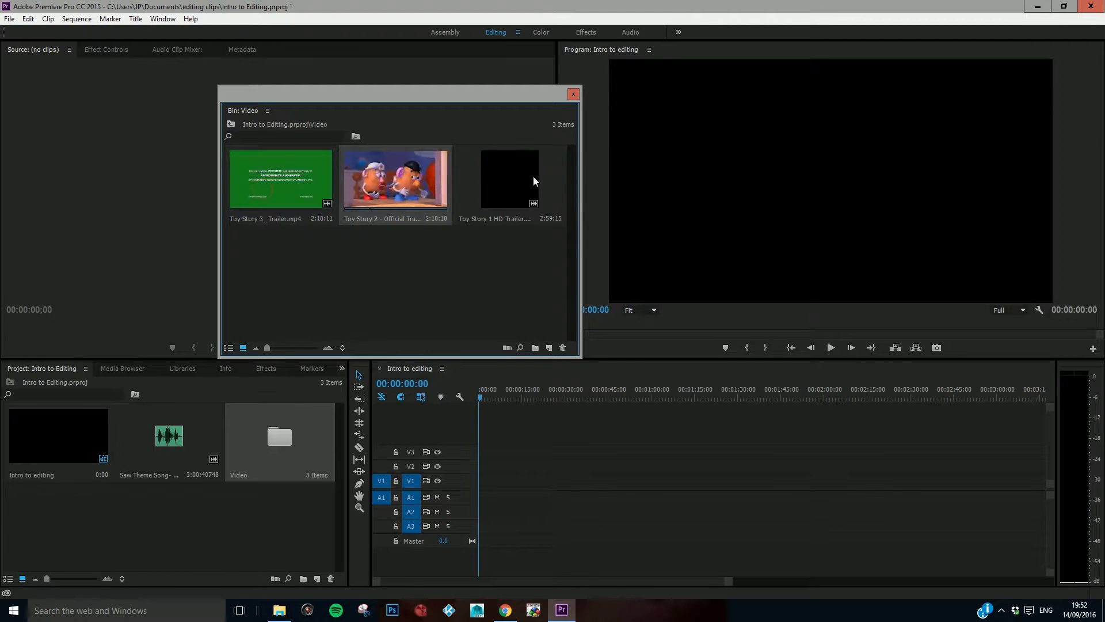
{"action": "left_click", "coordinate": [573, 94]}
Step: Create a new bin named "Audio" and move the Saw Theme Song clip into it
{"action": "left_click", "coordinate": [299, 551]}
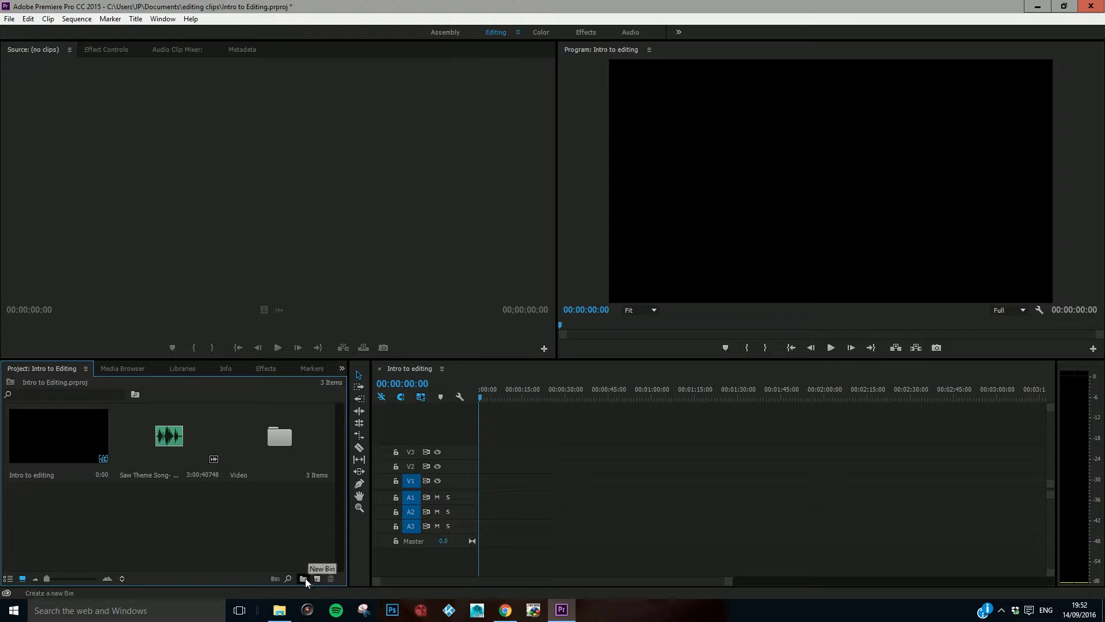
{"action": "left_click", "coordinate": [305, 578]}
{"action": "type", "text": "Audio"}
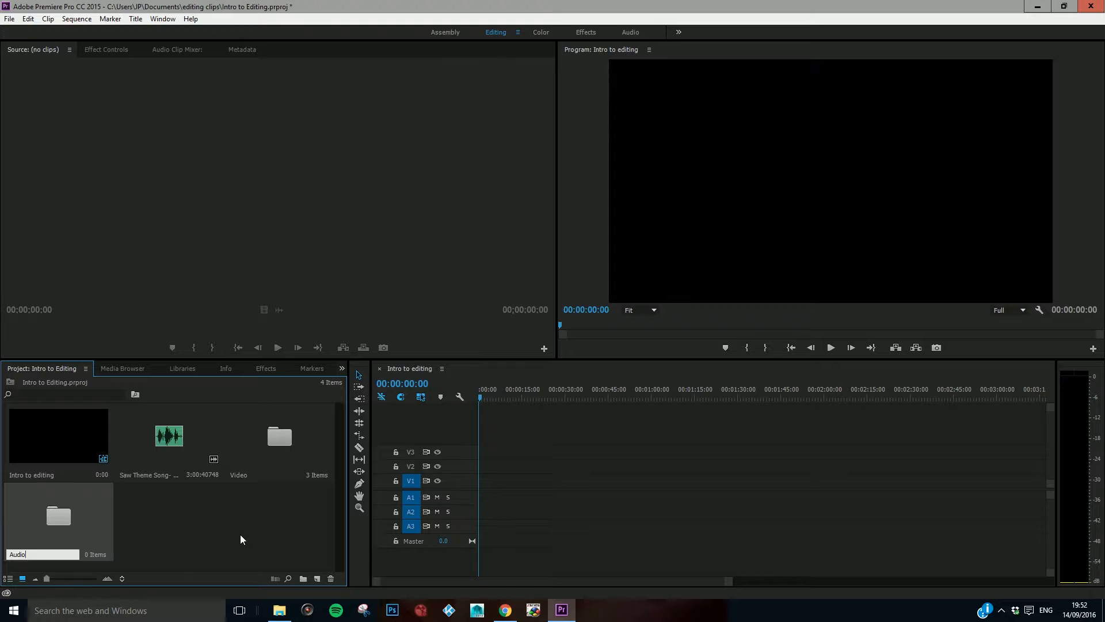
{"action": "left_click", "coordinate": [240, 534]}
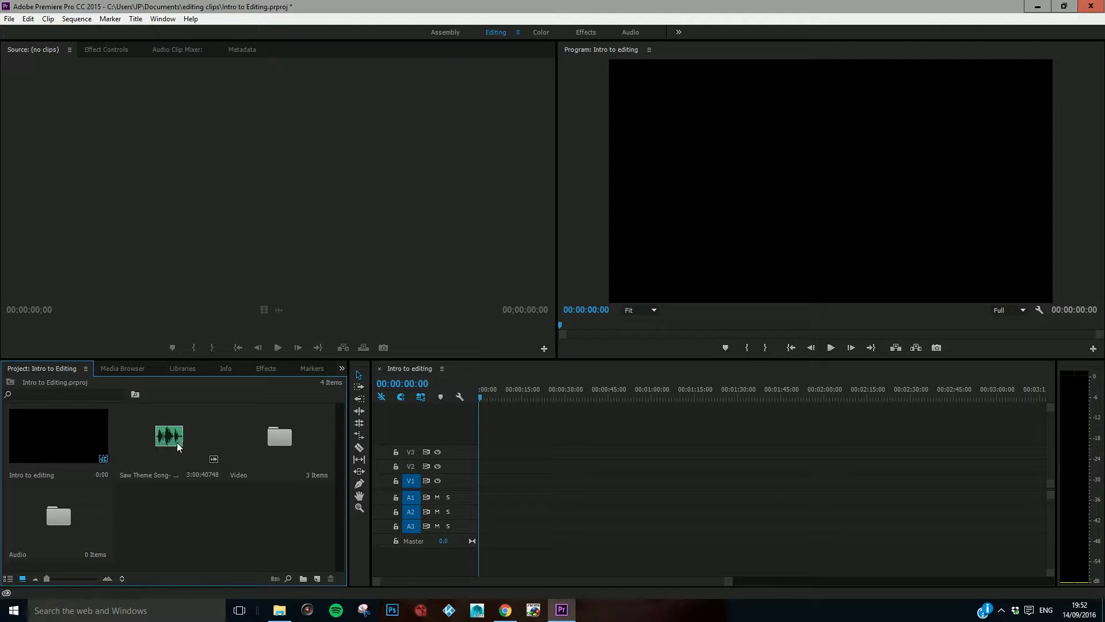
{"action": "left_click_drag", "start_coordinate": [176, 437], "coordinate": [62, 522]}
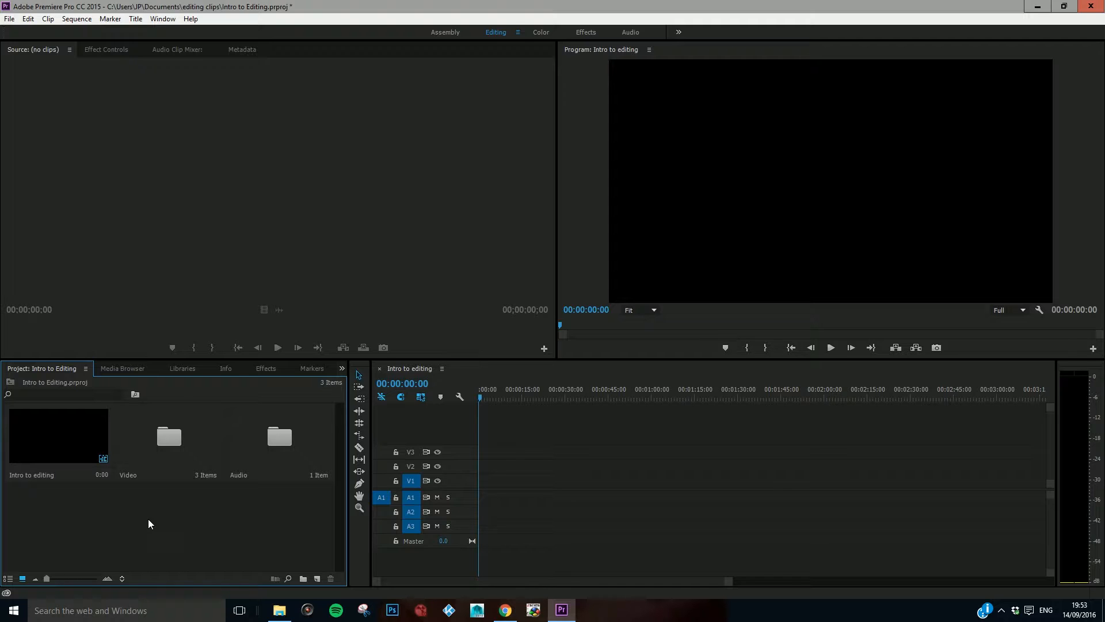
Step: Load the Toy Story 3 trailer from the Video bin into the Source monitor and close the bin window
{"action": "double_click", "coordinate": [169, 441]}
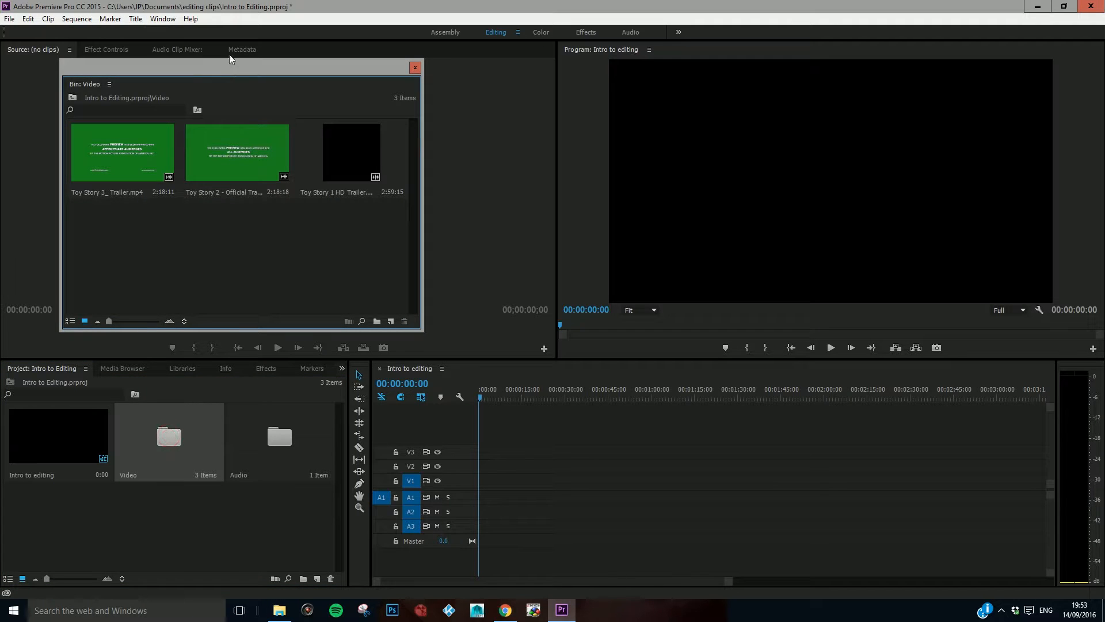
{"action": "left_click_drag", "start_coordinate": [228, 68], "coordinate": [294, 290]}
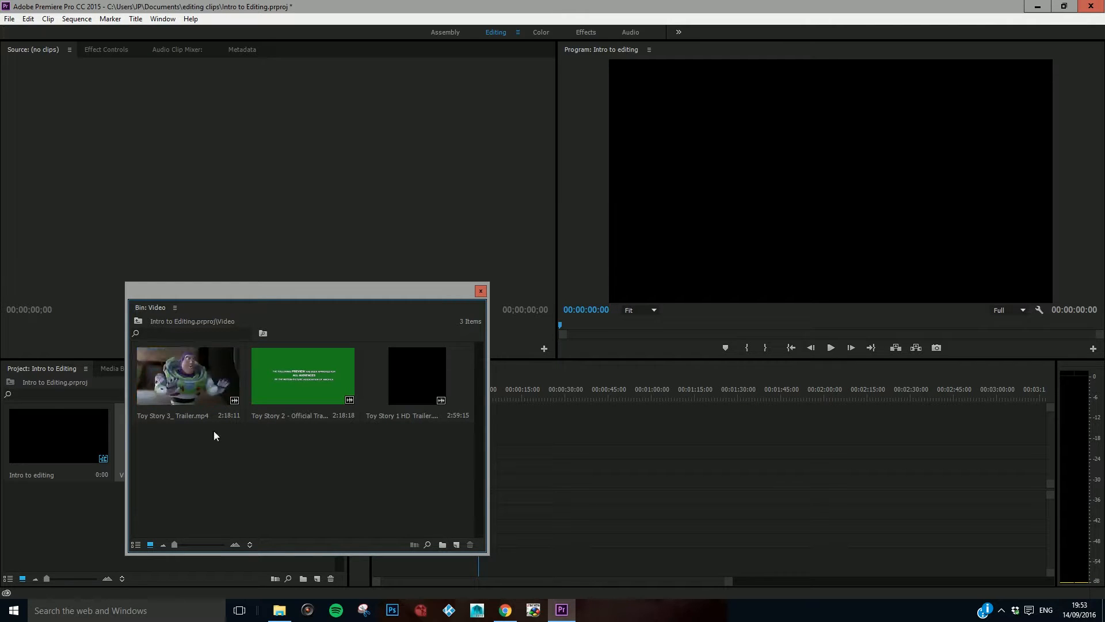
{"action": "left_click", "coordinate": [209, 392]}
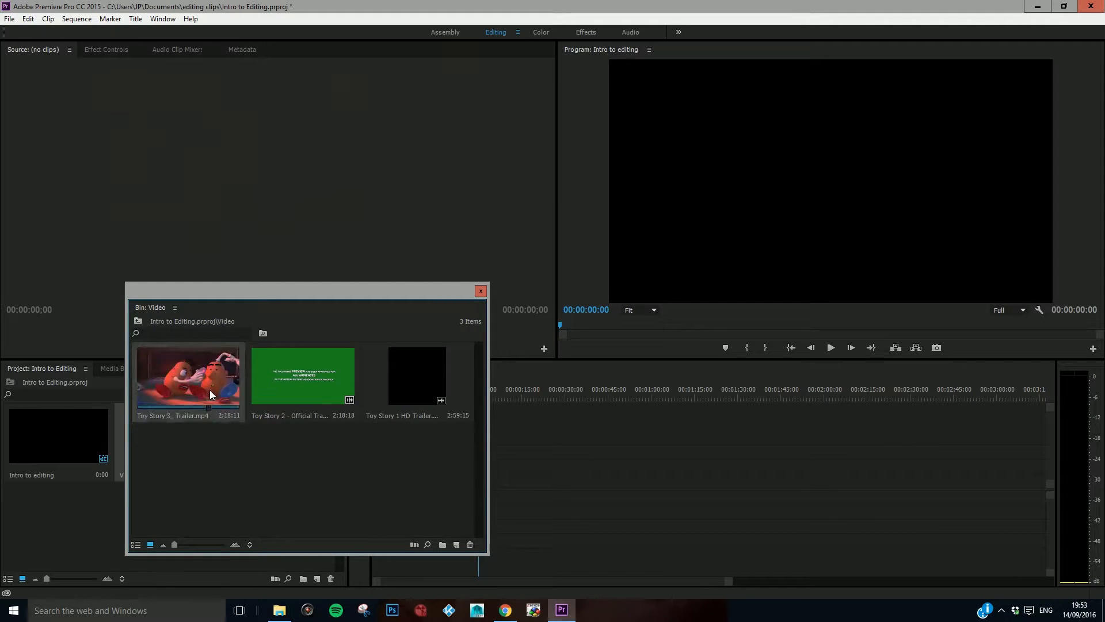
{"action": "double_click", "coordinate": [210, 390]}
{"action": "left_click_drag", "start_coordinate": [461, 291], "coordinate": [395, 441]}
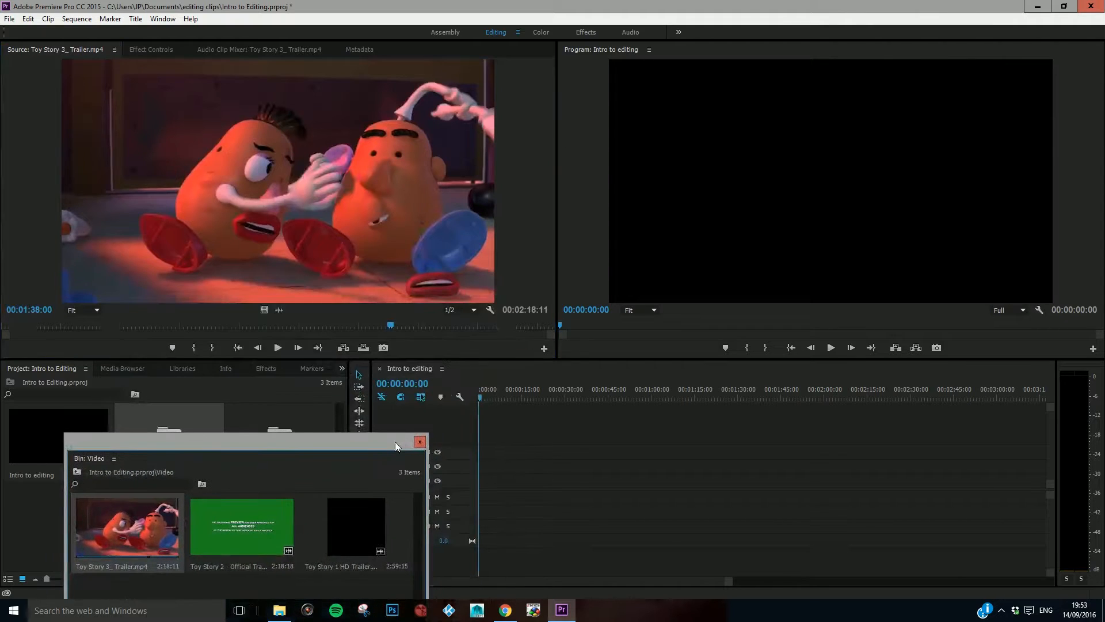
{"action": "left_click", "coordinate": [420, 442]}
Step: Scrub through the Toy Story 3 trailer in the Source monitor and examine its footage frame by frame around 00:00:18:00
{"action": "left_click", "coordinate": [272, 329]}
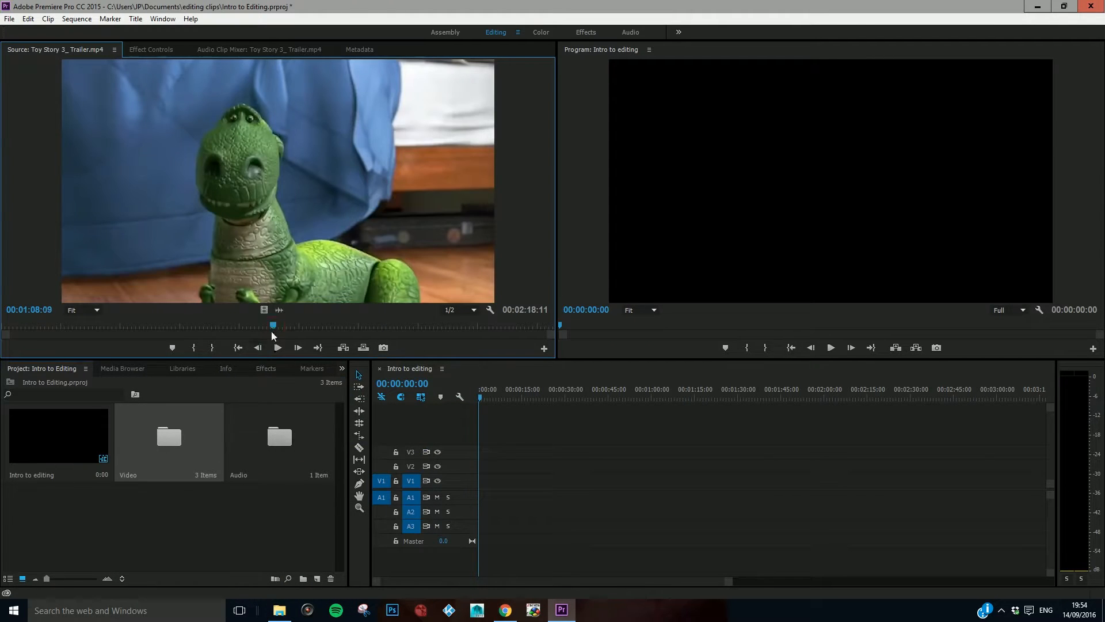
{"action": "left_click", "coordinate": [286, 326]}
{"action": "left_click_drag", "start_coordinate": [289, 328], "coordinate": [75, 320]}
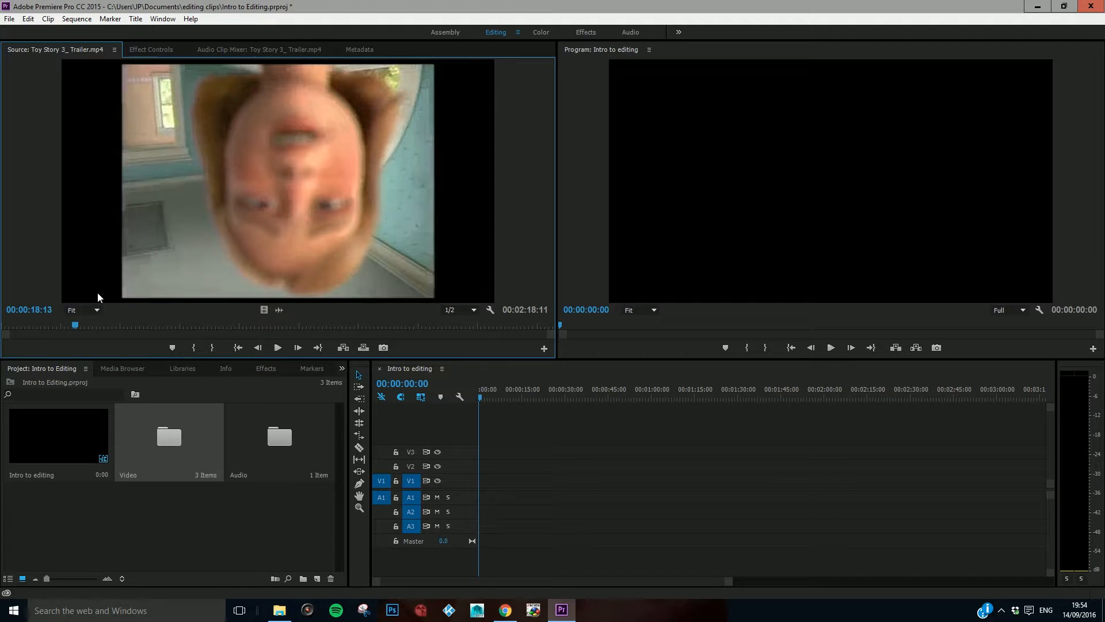
{"action": "key", "text": "Left"}
{"action": "key", "text": "Left"}
{"action": "key", "text": "Left"}
{"action": "key", "text": "Left"}
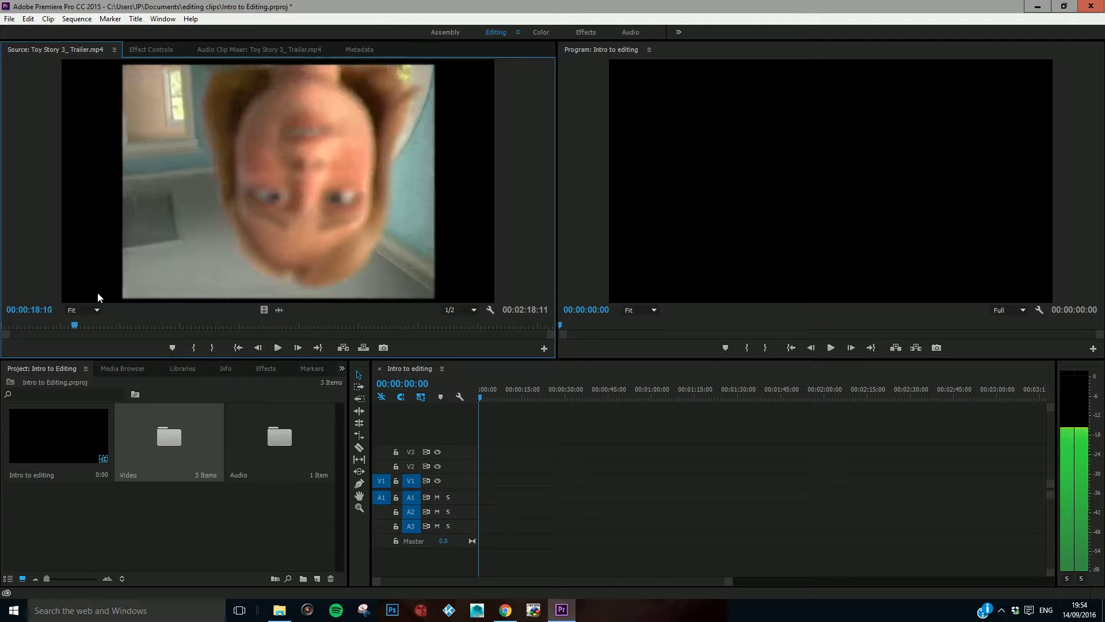
{"action": "key", "text": "Left"}
{"action": "key", "text": "Left"}
{"action": "key", "text": "Left"}
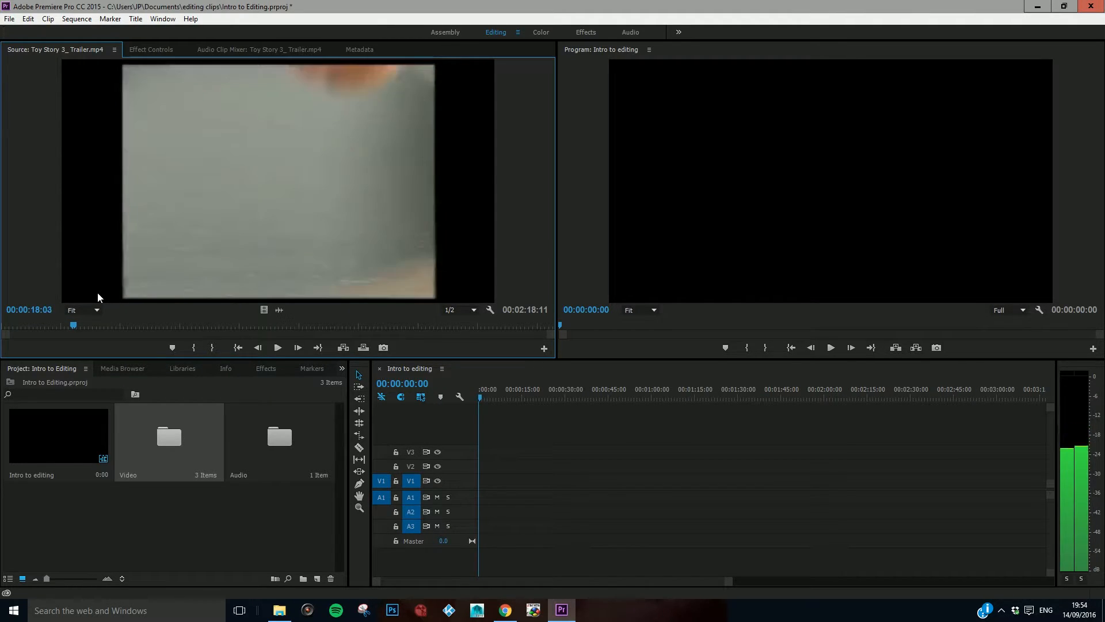
{"action": "key", "text": "Right"}
{"action": "key", "text": "Right"}
{"action": "key", "text": "Right"}
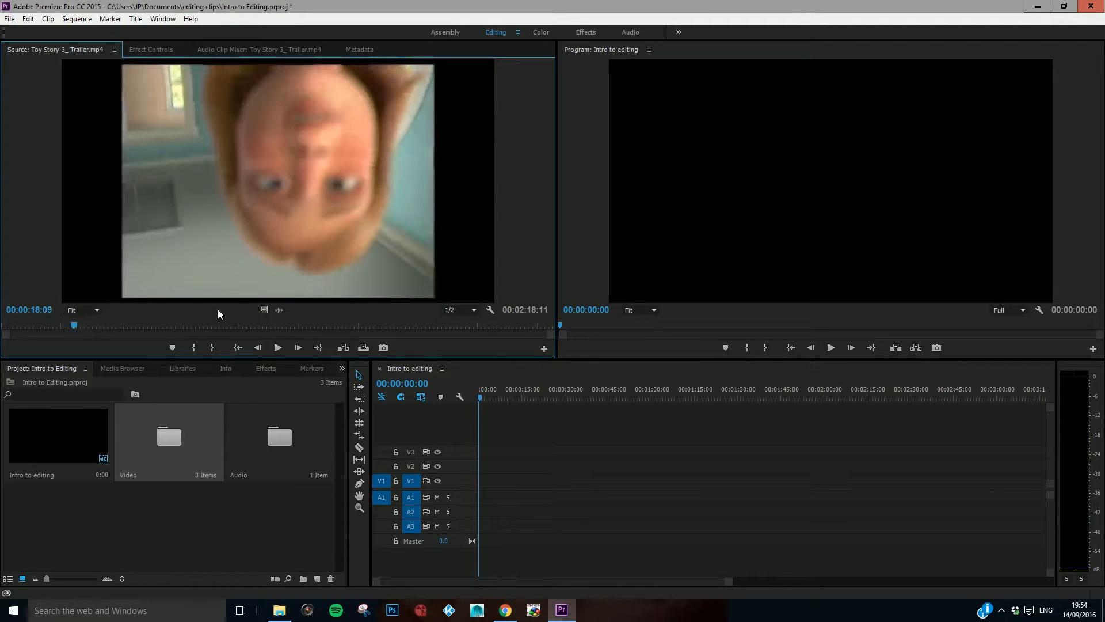
{"action": "key", "text": "Right"}
{"action": "key", "text": "Right"}
{"action": "key", "text": "Right"}
{"action": "key", "text": "Right"}
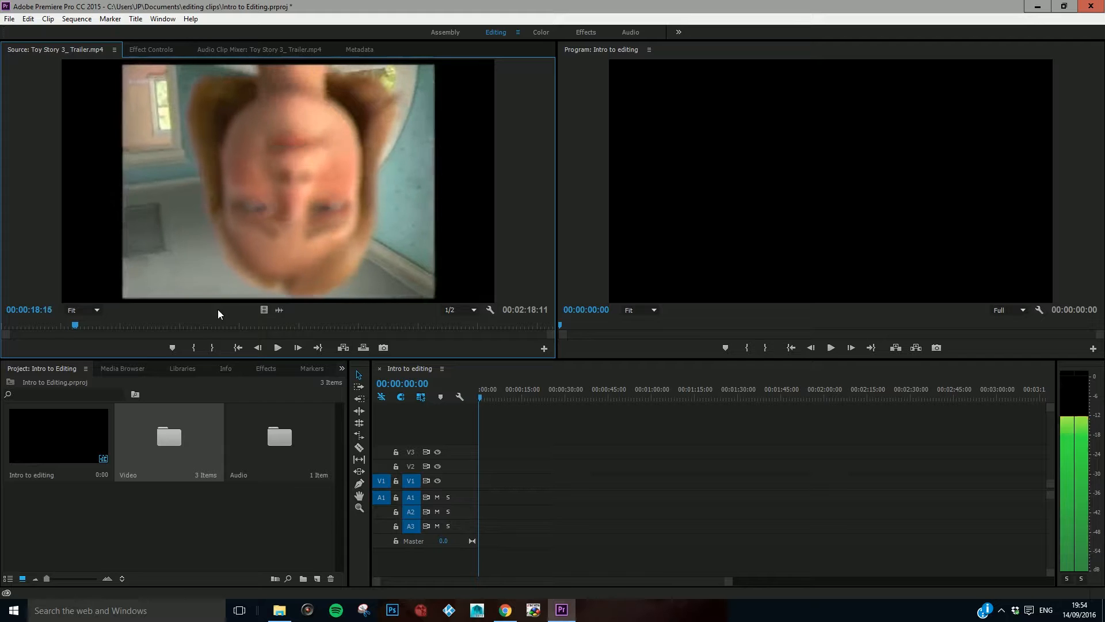
Step: Mark an In point at 00:00:07:13 in the Toy Story 3 trailer, where the Walt Disney logo fades in
{"action": "key", "text": "Left"}
{"action": "key", "text": "Left"}
{"action": "key", "text": "Left"}
{"action": "key", "text": "Left"}
{"action": "key", "text": "Left"}
{"action": "key", "text": "Left"}
{"action": "key", "text": "Left"}
{"action": "key", "text": "Left"}
{"action": "key", "text": "Left"}
{"action": "key", "text": "Left"}
{"action": "key", "text": "Left"}
{"action": "key", "text": "Left"}
{"action": "key", "text": "Left"}
{"action": "key", "text": "Left"}
{"action": "key", "text": "Left"}
{"action": "key", "text": "Left"}
{"action": "key", "text": "Left"}
{"action": "key", "text": "Left"}
{"action": "key", "text": "Left"}
{"action": "key", "text": "Left"}
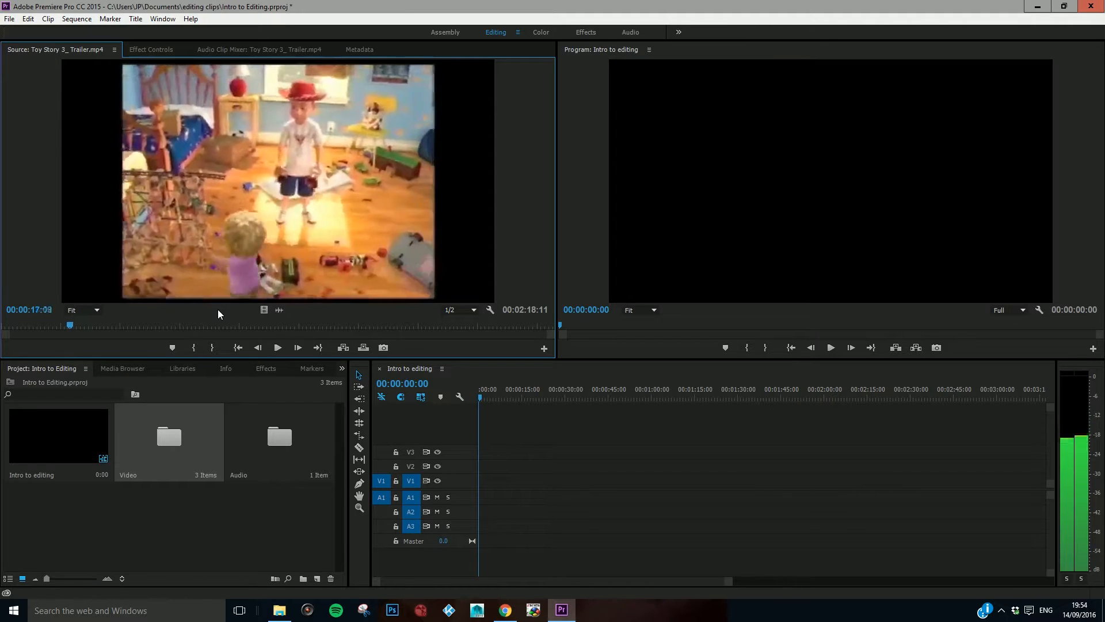
{"action": "key", "text": "Left"}
{"action": "key", "text": "Left"}
{"action": "key", "text": "Left"}
{"action": "key", "text": "Left"}
{"action": "key", "text": "Left"}
{"action": "key", "text": "Left"}
{"action": "key", "text": "Left"}
{"action": "key", "text": "Left"}
{"action": "key", "text": "Left"}
{"action": "key", "text": "Left"}
{"action": "key", "text": "Left"}
{"action": "key", "text": "Left"}
{"action": "key", "text": "Left"}
{"action": "key", "text": "Left"}
{"action": "key", "text": "Left"}
{"action": "key", "text": "Left"}
{"action": "key", "text": "Left"}
{"action": "key", "text": "Left"}
{"action": "key", "text": "Left"}
{"action": "key", "text": "Left"}
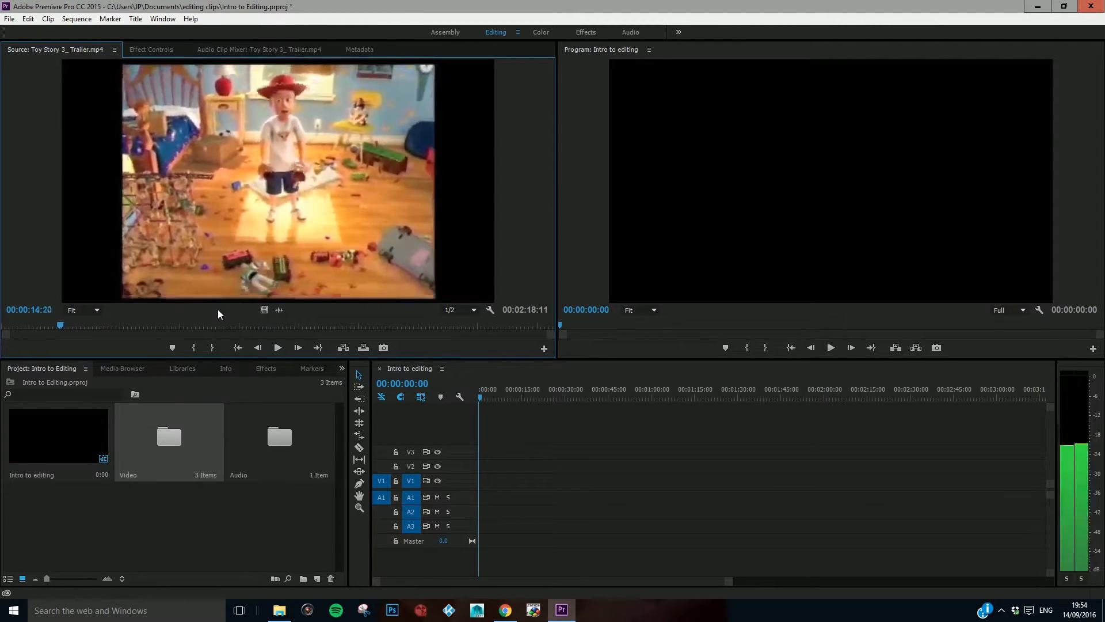
{"action": "key", "text": "Left"}
{"action": "key", "text": "Left"}
{"action": "key", "text": "Left"}
{"action": "key", "text": "Left"}
{"action": "key", "text": "Left"}
{"action": "key", "text": "Left"}
{"action": "key", "text": "Left"}
{"action": "key", "text": "Left"}
{"action": "key", "text": "Left"}
{"action": "key", "text": "Left"}
{"action": "key", "text": "Left"}
{"action": "key", "text": "Left"}
{"action": "key", "text": "Left"}
{"action": "key", "text": "Left"}
{"action": "key", "text": "Left"}
{"action": "key", "text": "Left"}
{"action": "key", "text": "Left"}
{"action": "key", "text": "Left"}
{"action": "key", "text": "Left"}
{"action": "key", "text": "Left"}
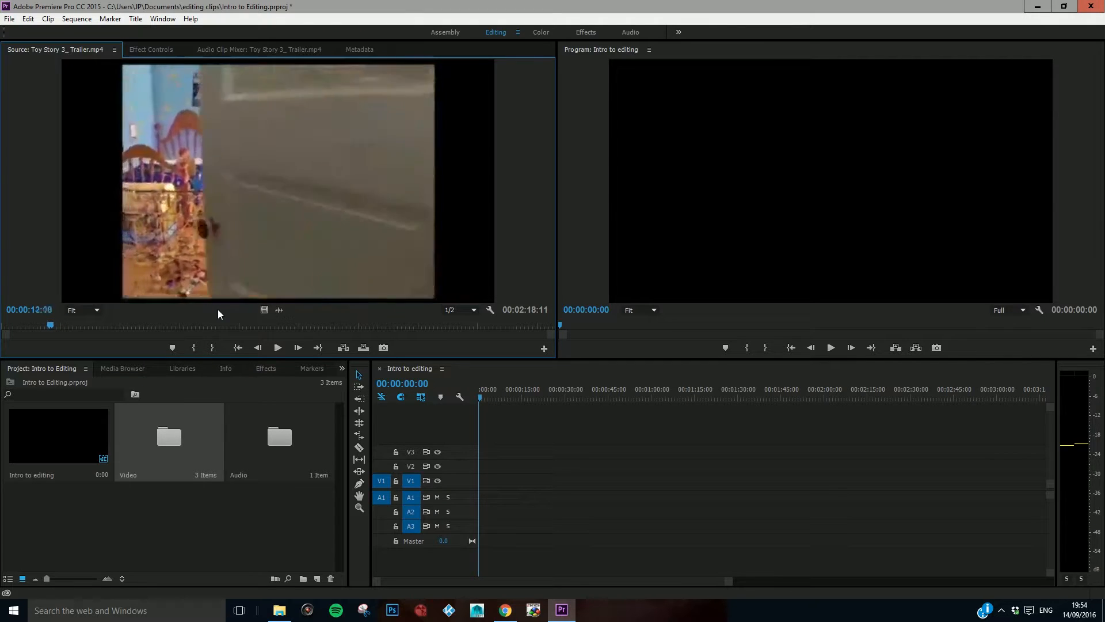
{"action": "key", "text": "Left"}
{"action": "key", "text": "Left"}
{"action": "key", "text": "Left"}
{"action": "key", "text": "Left"}
{"action": "key", "text": "Left"}
{"action": "key", "text": "Left"}
{"action": "key", "text": "Left"}
{"action": "key", "text": "Left"}
{"action": "key", "text": "Left"}
{"action": "key", "text": "Left"}
{"action": "key", "text": "Left"}
{"action": "key", "text": "Left"}
{"action": "key", "text": "Left"}
{"action": "key", "text": "Left"}
{"action": "key", "text": "Left"}
{"action": "key", "text": "Left"}
{"action": "key", "text": "Left"}
{"action": "key", "text": "Left"}
{"action": "key", "text": "Left"}
{"action": "key", "text": "Left"}
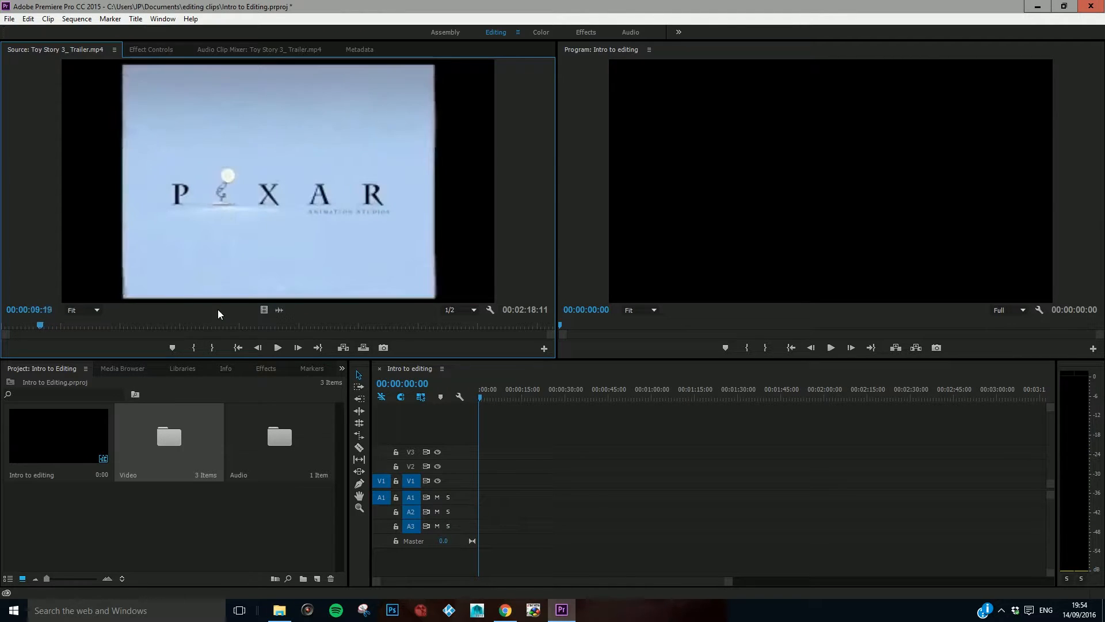
{"action": "key", "text": "Left"}
{"action": "key", "text": "Left"}
{"action": "key", "text": "Left"}
{"action": "key", "text": "Left"}
{"action": "key", "text": "Left"}
{"action": "key", "text": "Left"}
{"action": "key", "text": "Left"}
{"action": "key", "text": "Left"}
{"action": "key", "text": "Left"}
{"action": "key", "text": "Left"}
{"action": "key", "text": "Left"}
{"action": "key", "text": "Left"}
{"action": "key", "text": "Left"}
{"action": "key", "text": "Left"}
{"action": "key", "text": "Left"}
{"action": "key", "text": "Left"}
{"action": "key", "text": "Left"}
{"action": "key", "text": "Left"}
{"action": "key", "text": "Left"}
{"action": "key", "text": "Left"}
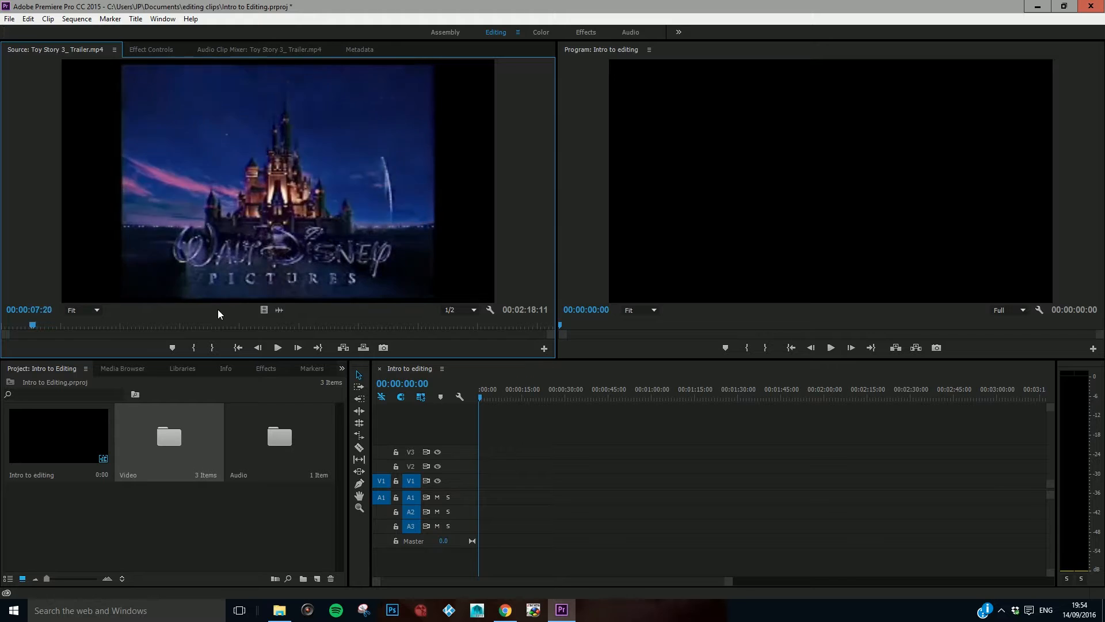
{"action": "key", "text": "Left"}
{"action": "key", "text": "Left"}
{"action": "key", "text": "Left"}
{"action": "key", "text": "Left"}
{"action": "key", "text": "Left"}
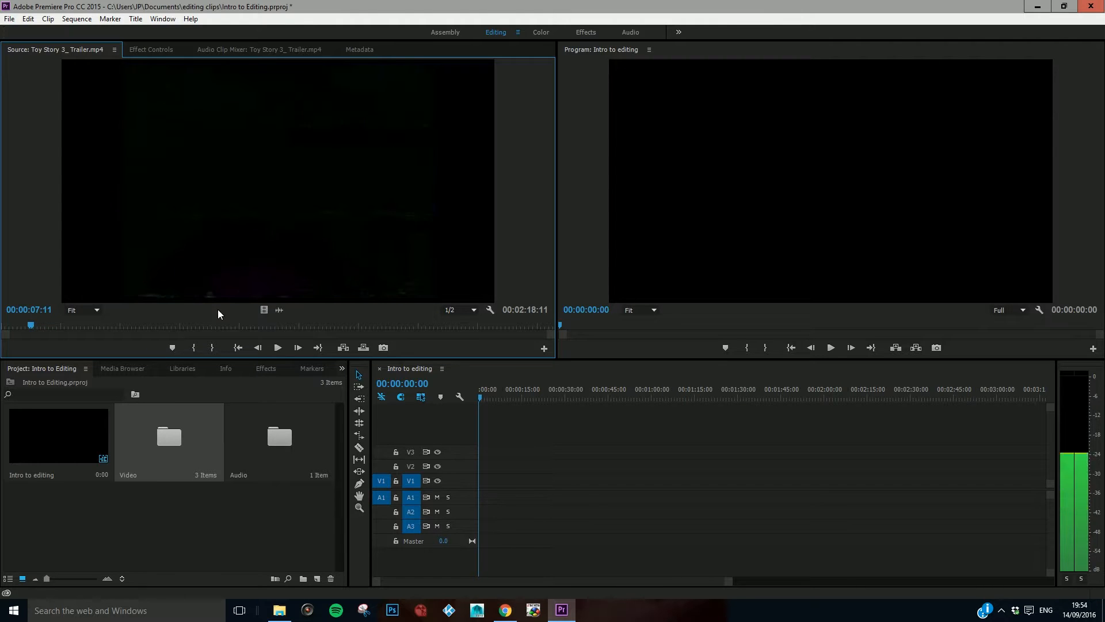
{"action": "key", "text": "Right"}
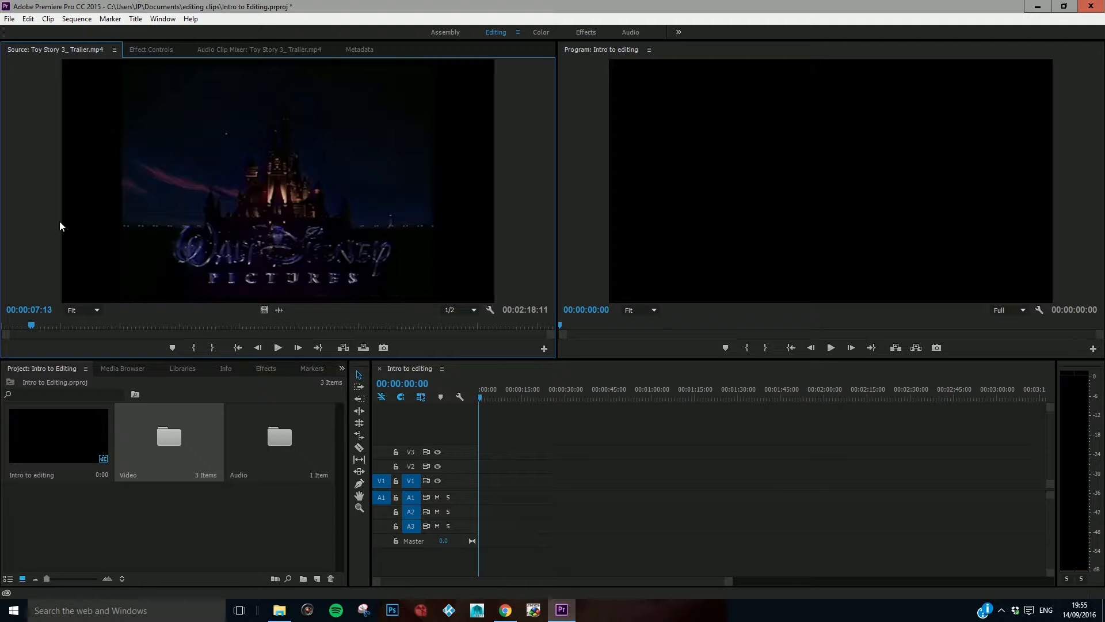
{"action": "key", "text": "i"}
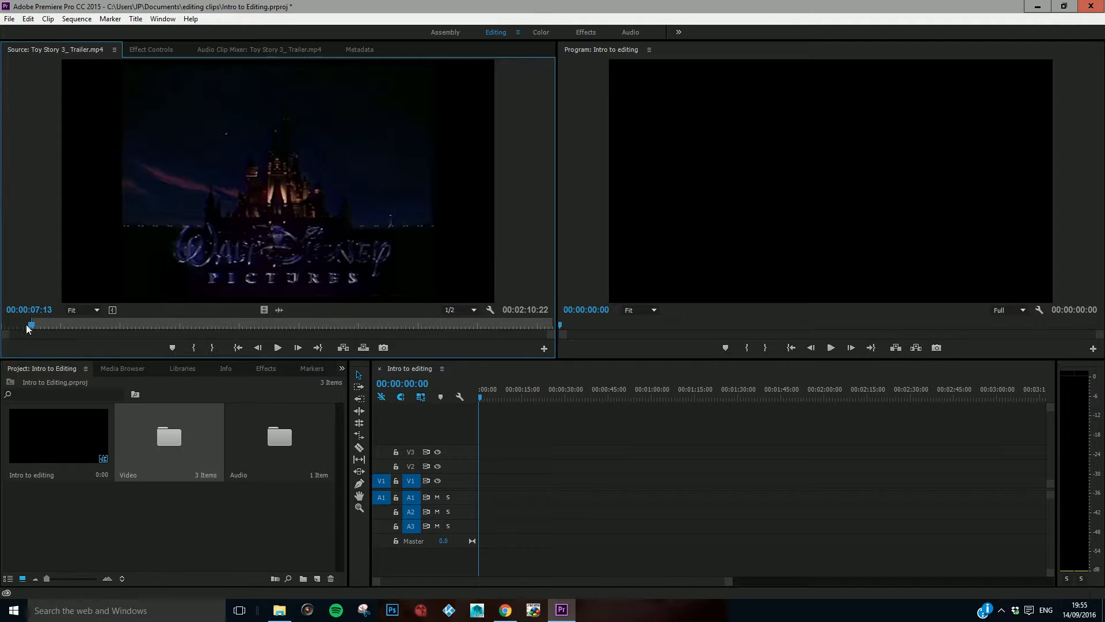
Step: Mark an Out point at 00:00:10:17 in the Toy Story 3 trailer and review the marked section
{"action": "key", "text": "space"}
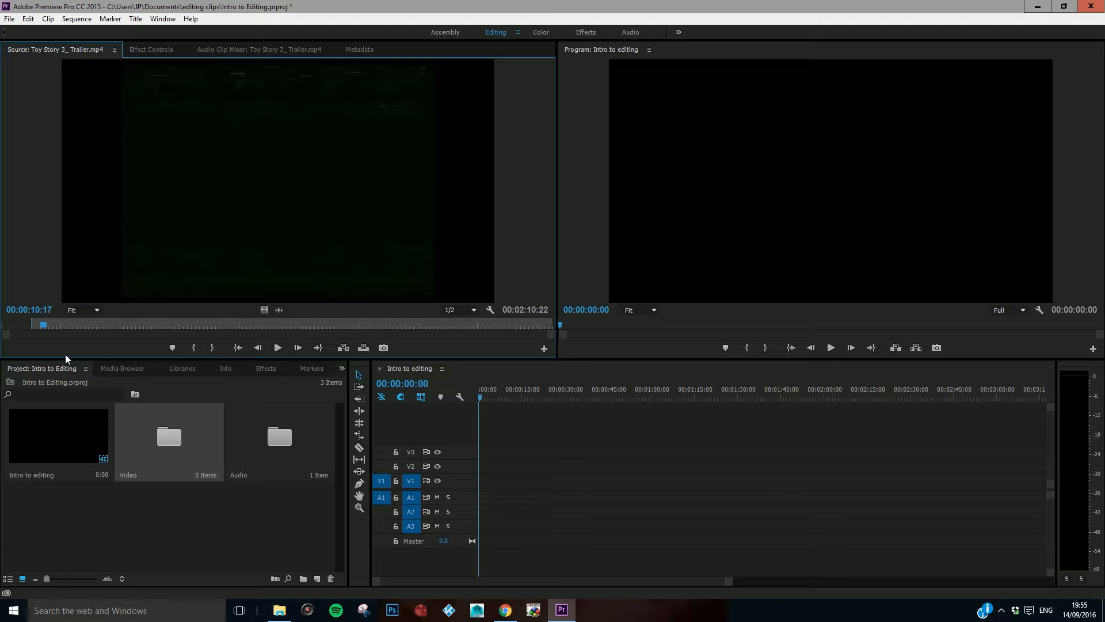
{"action": "key", "text": "o"}
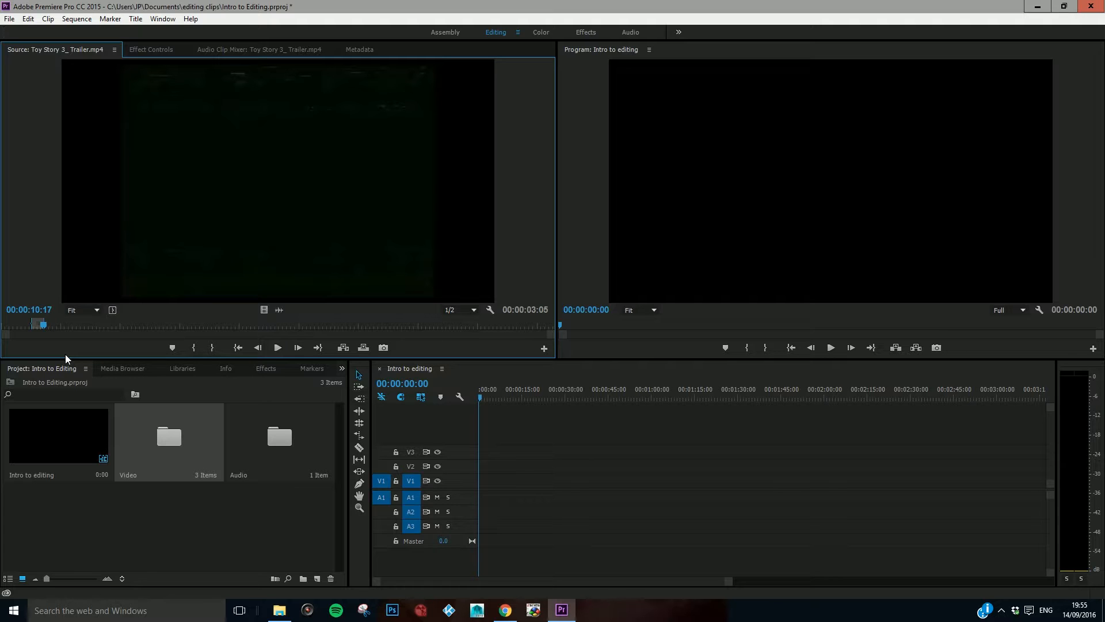
{"action": "left_click_drag", "start_coordinate": [44, 329], "coordinate": [41, 331]}
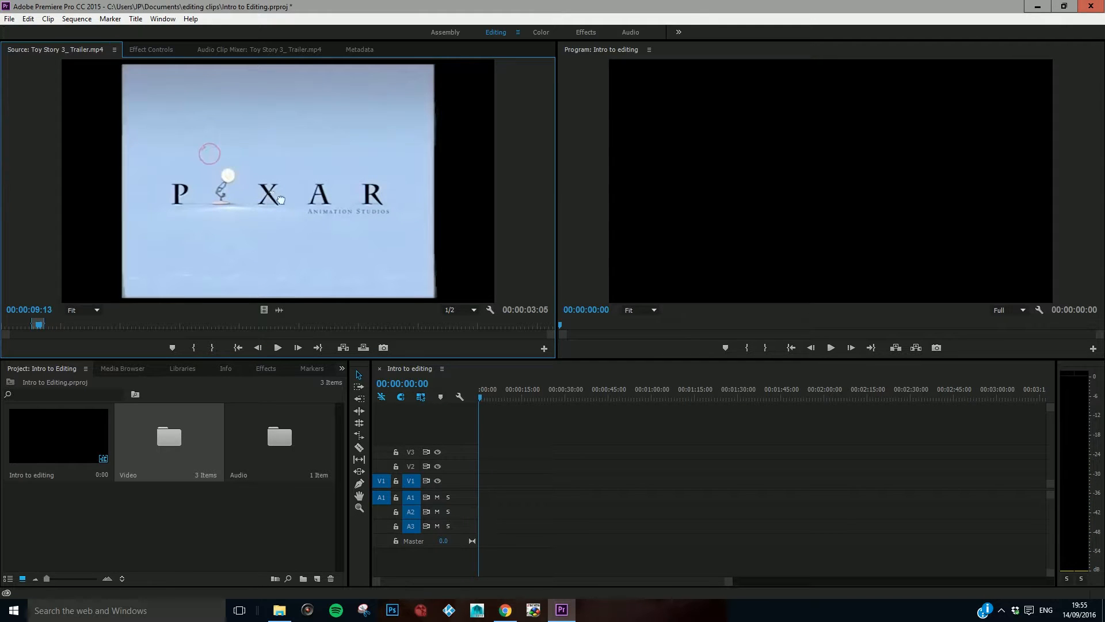
Step: Place the marked trailer section at the start of tracks V1 and A1, keeping the existing sequence settings, and scrub through it
{"action": "left_click_drag", "start_coordinate": [472, 416], "coordinate": [482, 454]}
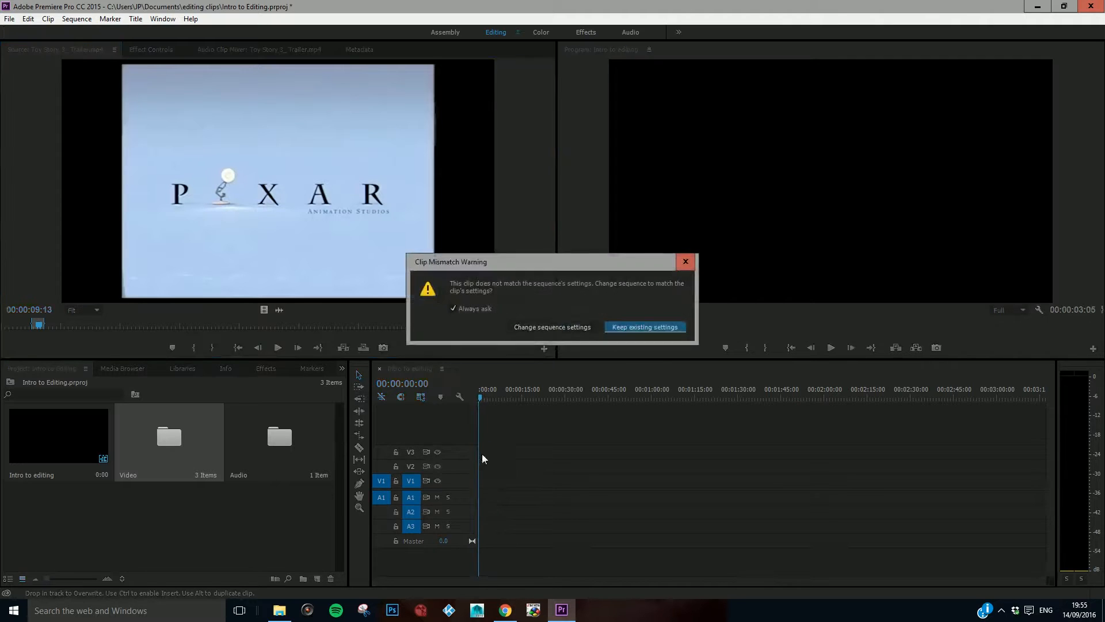
{"action": "left_click", "coordinate": [626, 327]}
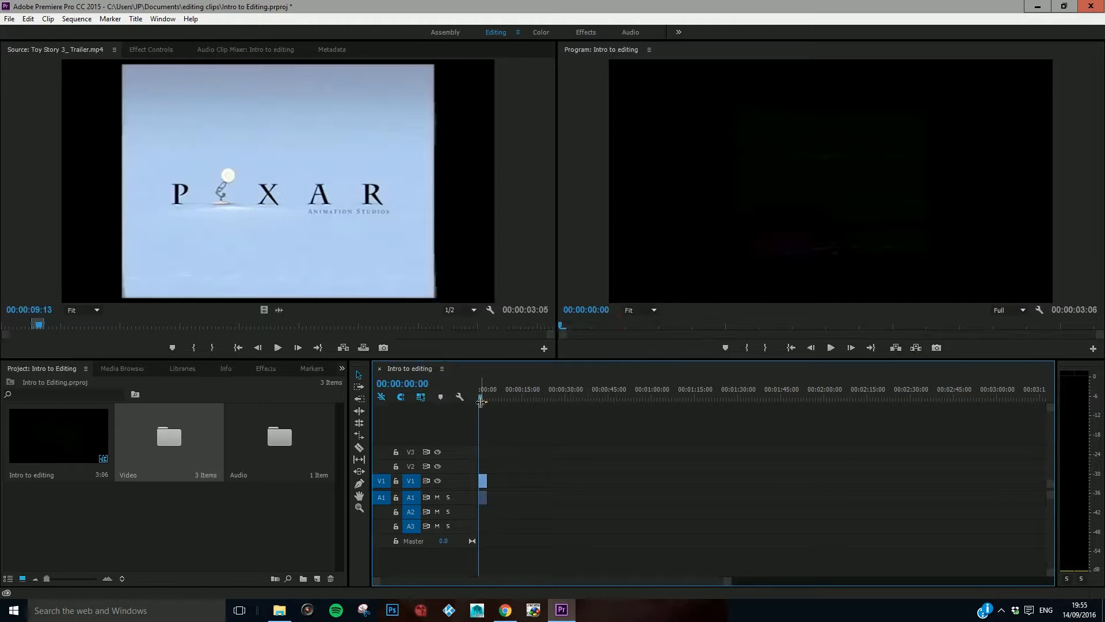
{"action": "mouse_move", "coordinate": [480, 398]}
{"action": "left_mouse_down"}
{"action": "mouse_move", "coordinate": [490, 400]}
{"action": "mouse_move", "coordinate": [478, 403]}
{"action": "left_mouse_up"}
{"action": "left_click_drag", "start_coordinate": [481, 397], "coordinate": [493, 403]}
Step: Mark an In point at 00:00:31:00 in the Toy Story 3 trailer, where the bedroom shot begins
{"action": "left_click", "coordinate": [136, 325]}
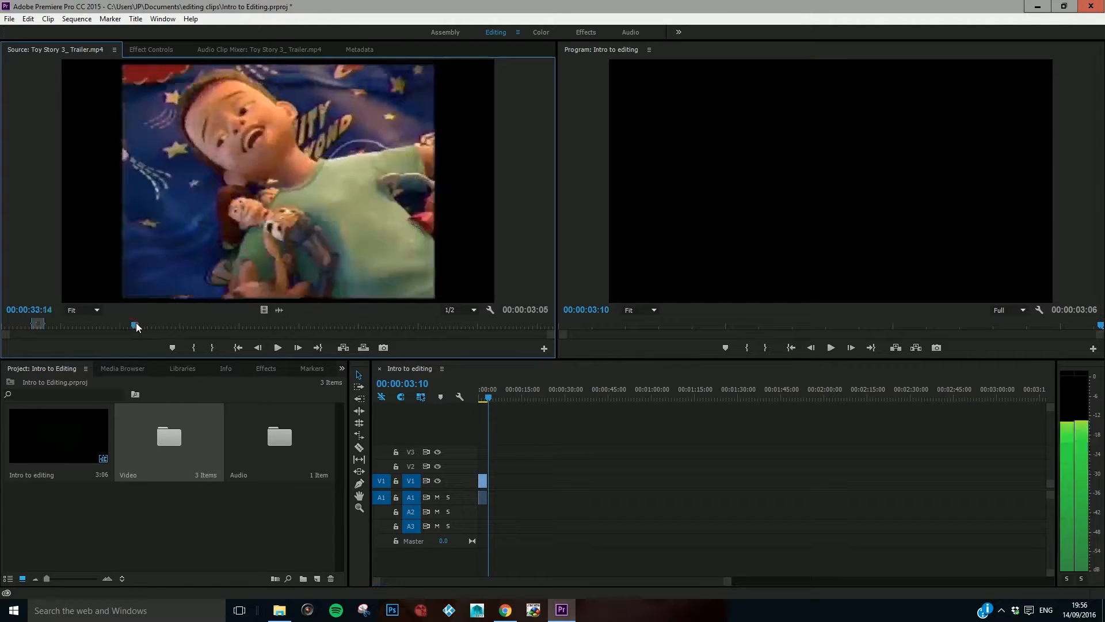
{"action": "key", "text": "Left"}
{"action": "key", "text": "Left"}
{"action": "key", "text": "Left"}
{"action": "key", "text": "Left"}
{"action": "key", "text": "Left"}
{"action": "key", "text": "Left"}
{"action": "key", "text": "Left"}
{"action": "key", "text": "Left"}
{"action": "key", "text": "Left"}
{"action": "key", "text": "Left"}
{"action": "key", "text": "Left"}
{"action": "key", "text": "Left"}
{"action": "key", "text": "Left"}
{"action": "key", "text": "Left"}
{"action": "key", "text": "Left"}
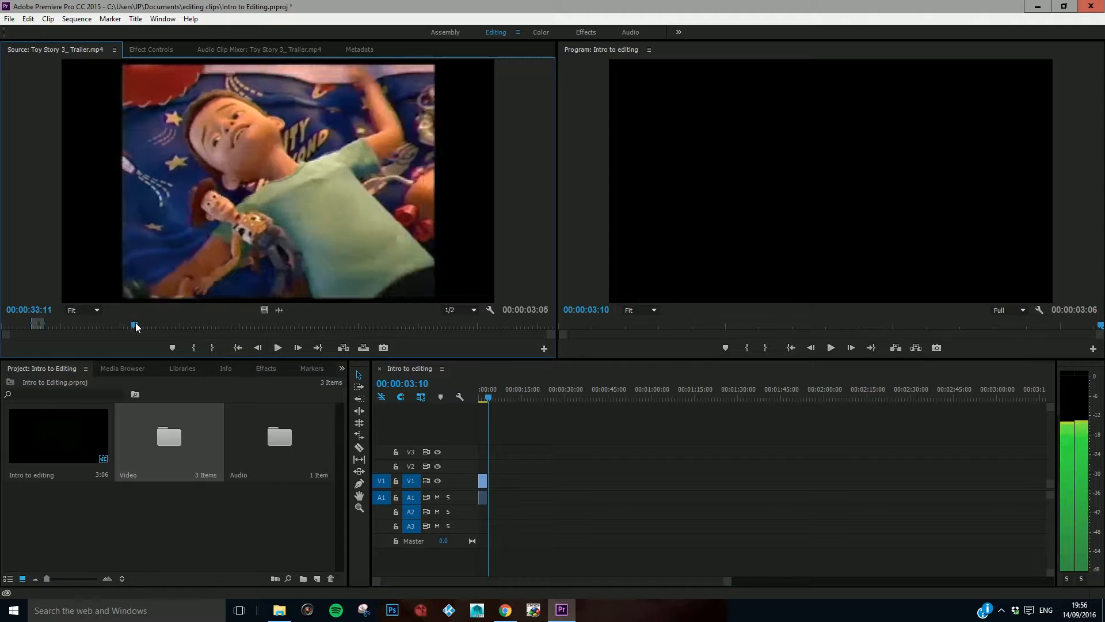
{"action": "key", "text": "Left"}
{"action": "key", "text": "Left"}
{"action": "key", "text": "Left"}
{"action": "key", "text": "Left"}
{"action": "key", "text": "Left"}
{"action": "key", "text": "Left"}
{"action": "key", "text": "Left"}
{"action": "key", "text": "Left"}
{"action": "key", "text": "Left"}
{"action": "key", "text": "Left"}
{"action": "key", "text": "Left"}
{"action": "key", "text": "Left"}
{"action": "key", "text": "Left"}
{"action": "key", "text": "Left"}
{"action": "key", "text": "Left"}
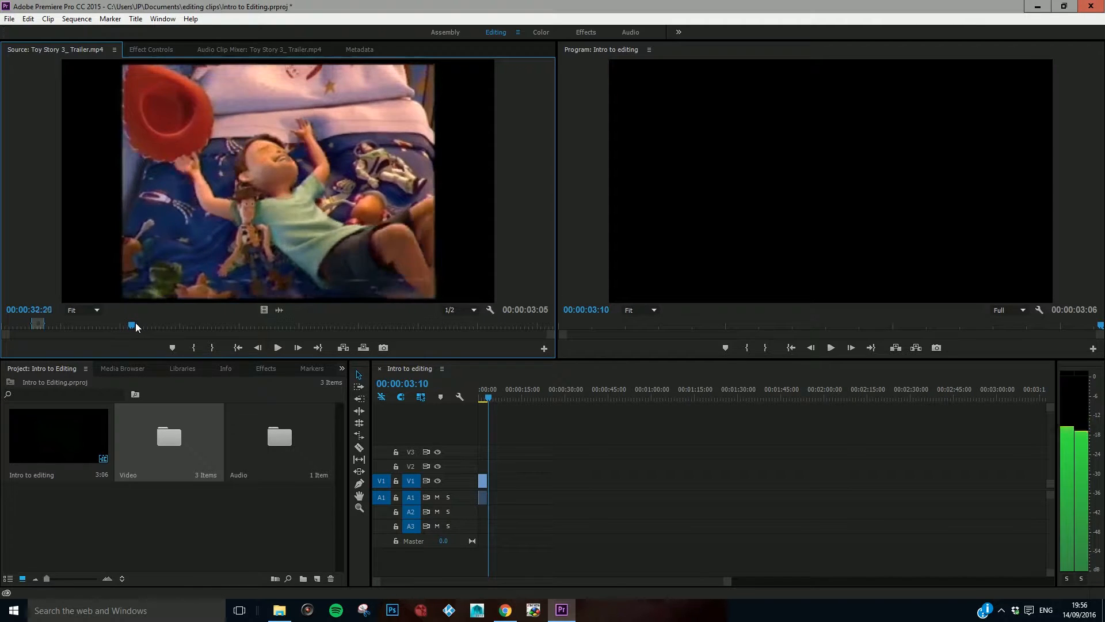
{"action": "key", "text": "Left"}
{"action": "key", "text": "Left"}
{"action": "key", "text": "Left"}
{"action": "key", "text": "Left"}
{"action": "key", "text": "Left"}
{"action": "key", "text": "Left"}
{"action": "key", "text": "Left"}
{"action": "key", "text": "Left"}
{"action": "key", "text": "Left"}
{"action": "key", "text": "Left"}
{"action": "key", "text": "Left"}
{"action": "key", "text": "Left"}
{"action": "key", "text": "Left"}
{"action": "key", "text": "Left"}
{"action": "key", "text": "Left"}
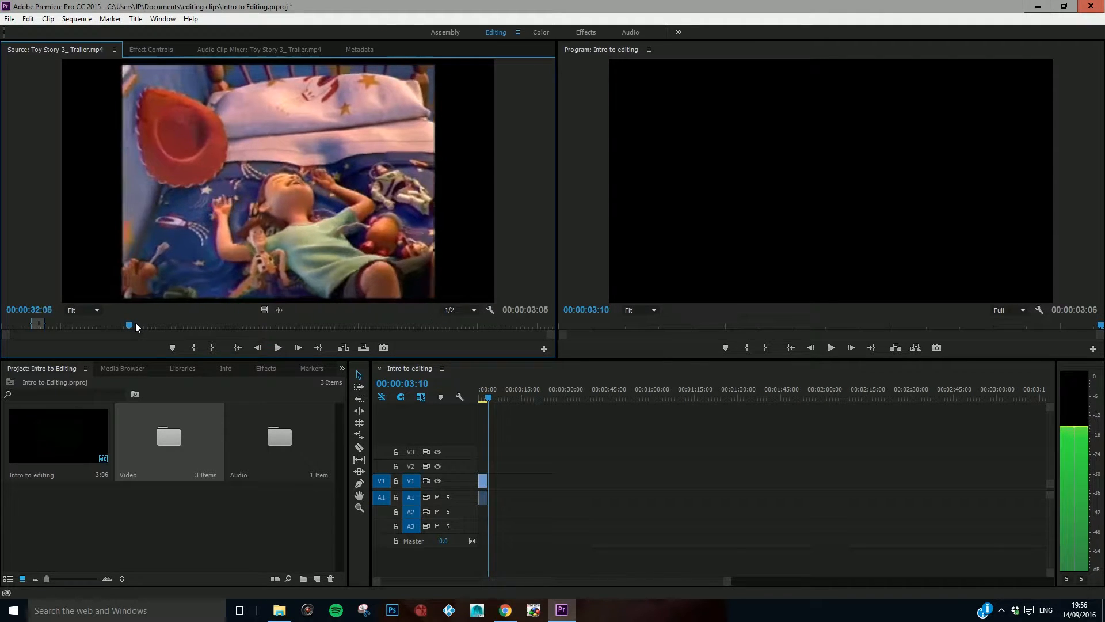
{"action": "key", "text": "Left"}
{"action": "key", "text": "Left"}
{"action": "key", "text": "Left"}
{"action": "key", "text": "Left"}
{"action": "key", "text": "Left"}
{"action": "key", "text": "Left"}
{"action": "key", "text": "Left"}
{"action": "key", "text": "Left"}
{"action": "key", "text": "Left"}
{"action": "key", "text": "Left"}
{"action": "key", "text": "Left"}
{"action": "key", "text": "Left"}
{"action": "key", "text": "Left"}
{"action": "key", "text": "Left"}
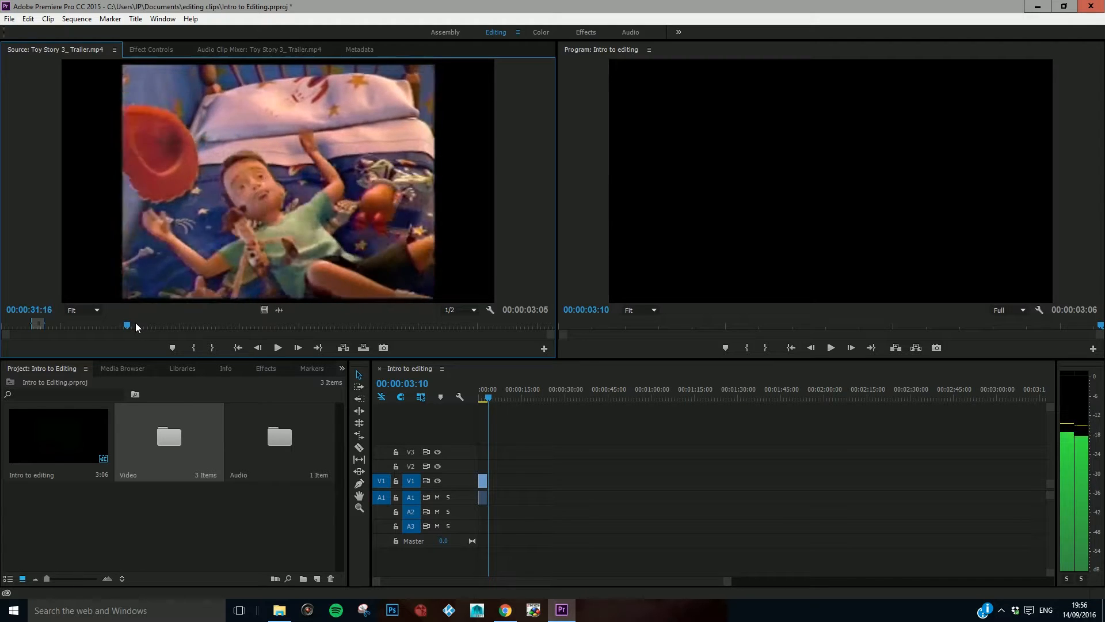
{"action": "key", "text": "Left"}
{"action": "key", "text": "Left"}
{"action": "key", "text": "Left"}
{"action": "key", "text": "Left"}
{"action": "key", "text": "Left"}
{"action": "key", "text": "Left"}
{"action": "key", "text": "Left"}
{"action": "key", "text": "Left"}
{"action": "key", "text": "Left"}
{"action": "key", "text": "Left"}
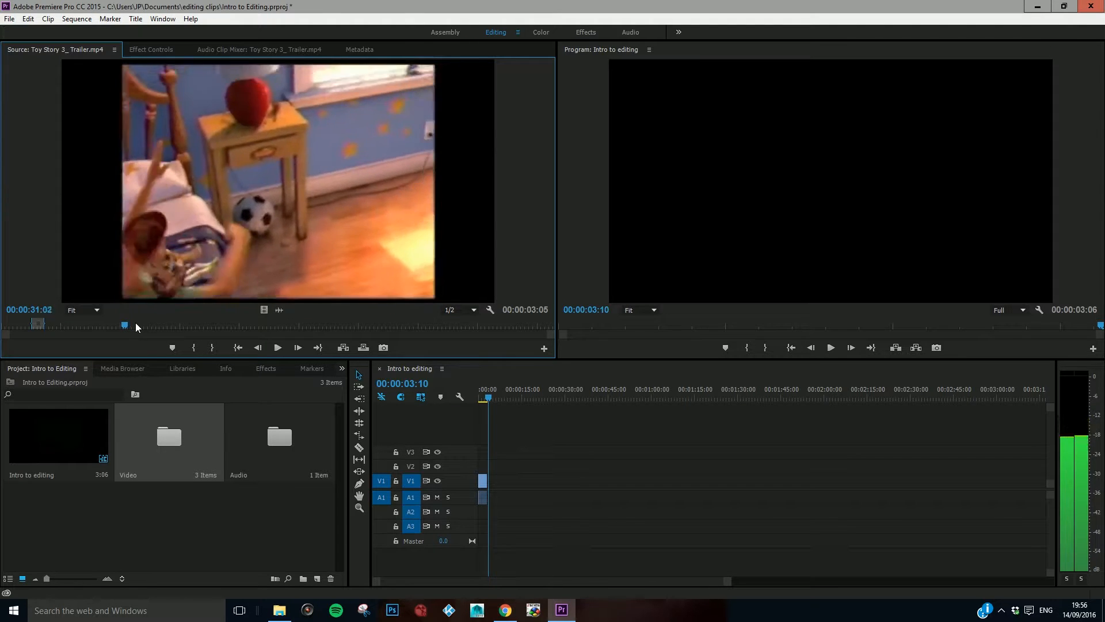
{"action": "key", "text": "Right"}
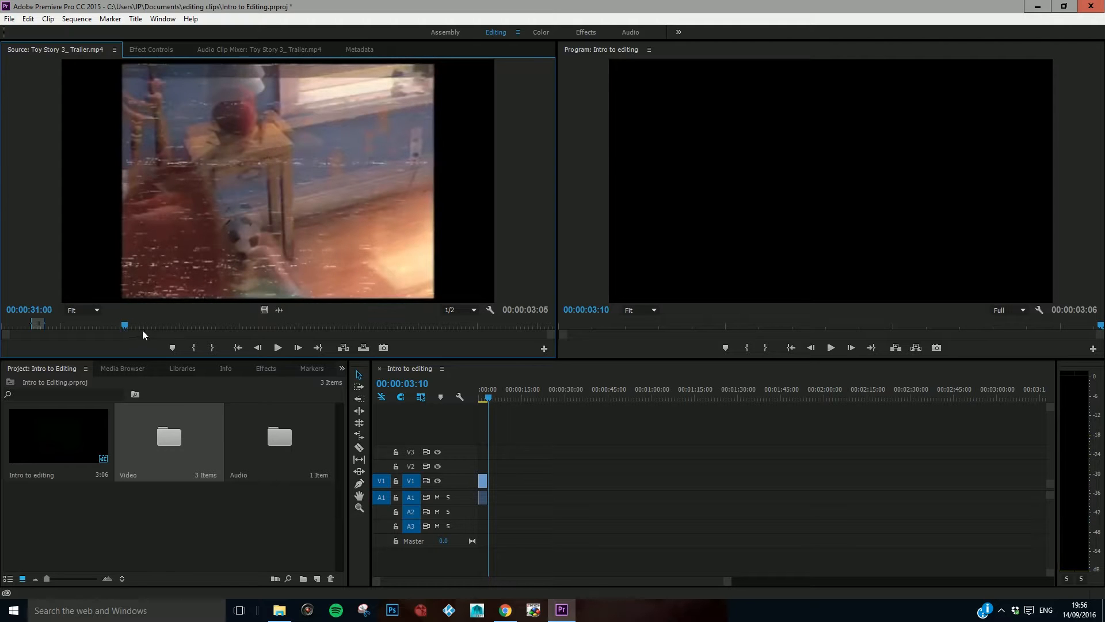
{"action": "key", "text": "i"}
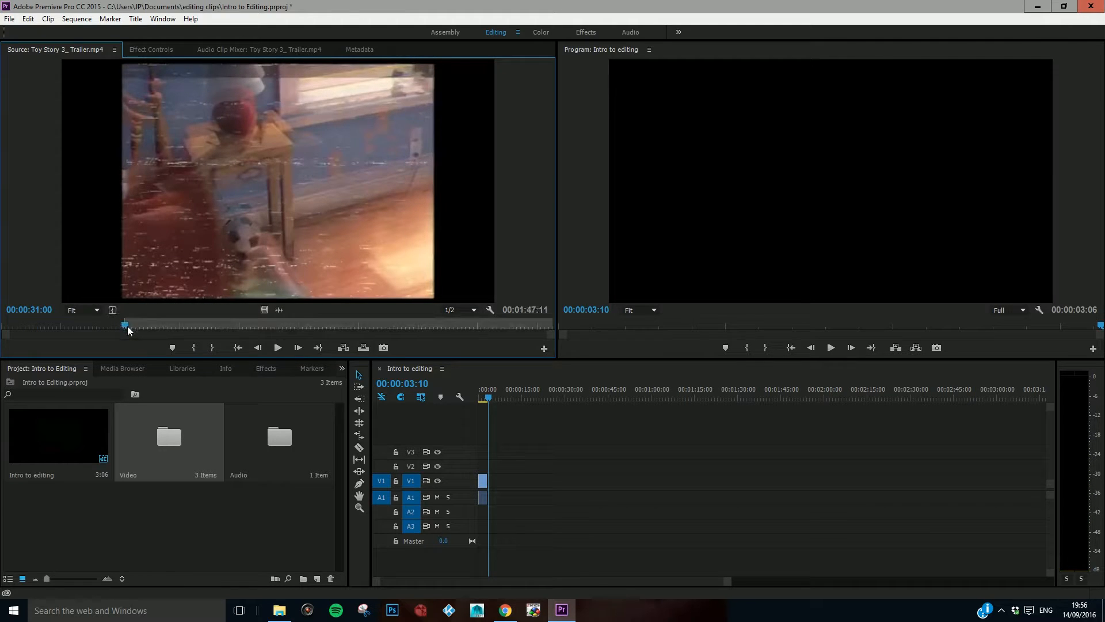
Step: Mark an Out point at 00:00:36:07 and place the section on tracks V1 and A1 at 00:00:03:10, after the first clip
{"action": "key", "text": "space"}
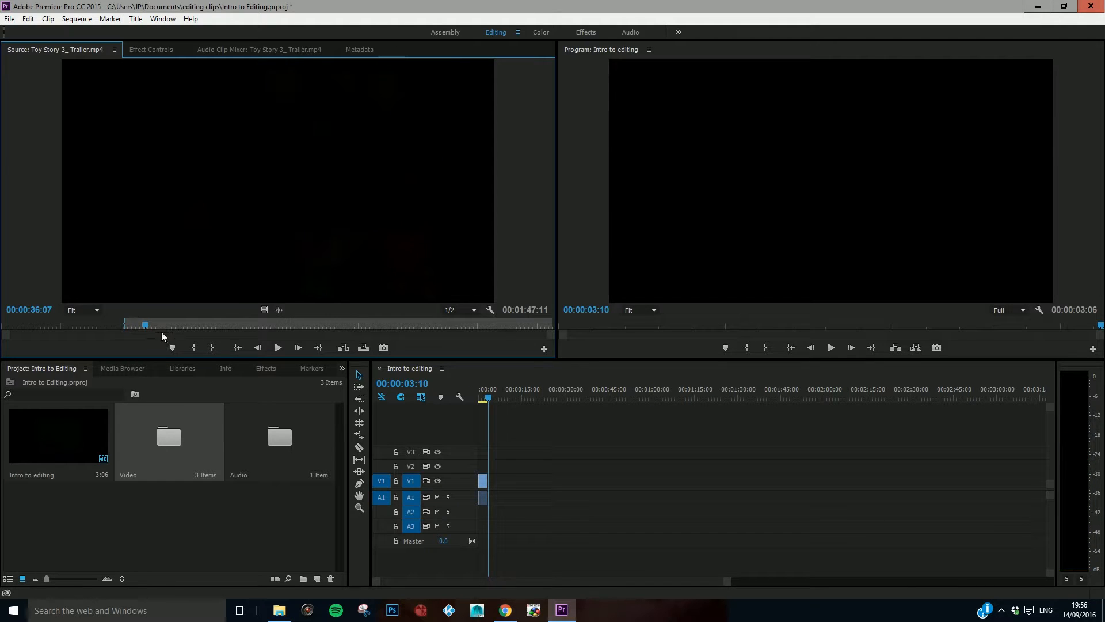
{"action": "key", "text": "o"}
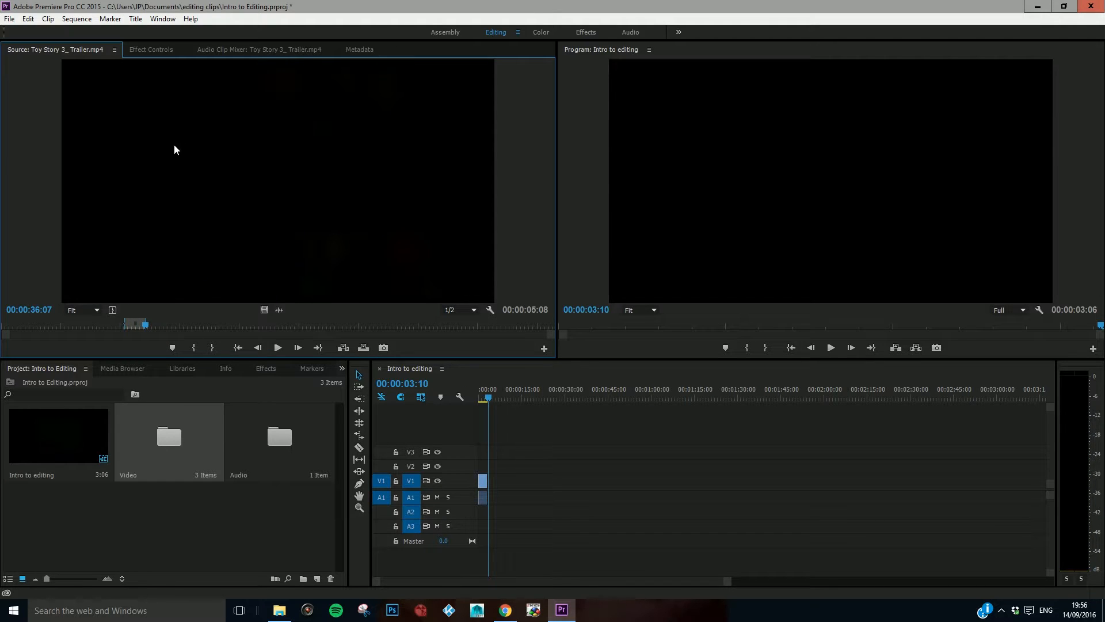
{"action": "left_click_drag", "start_coordinate": [224, 132], "coordinate": [481, 482]}
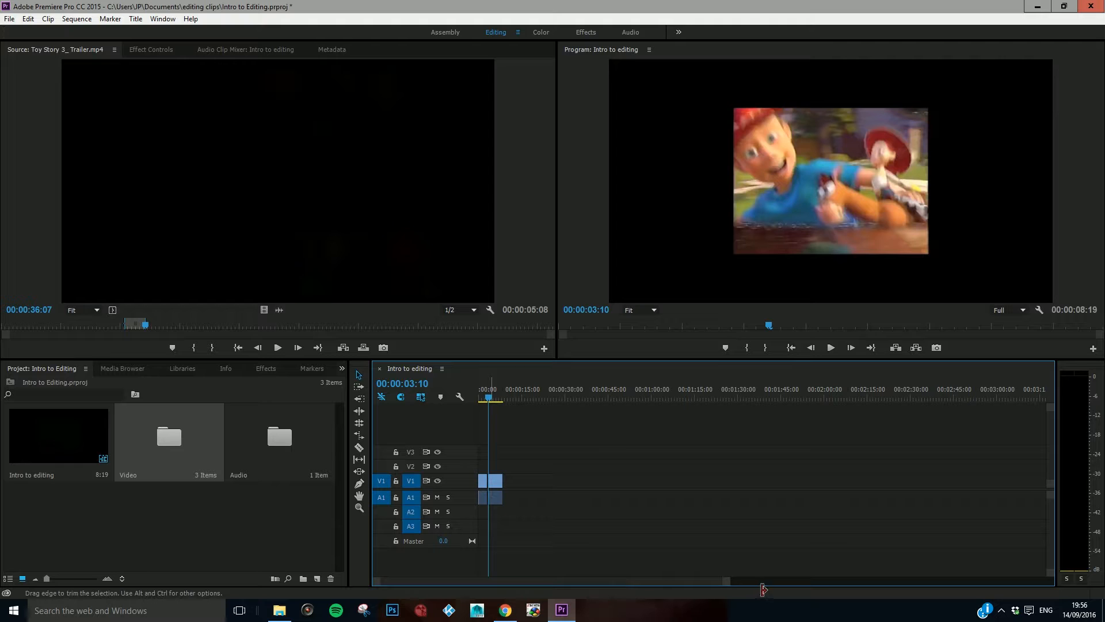
Step: Review the second timeline clip in the sequence, checking its opening frames for a stray frame from the previous shot
{"action": "left_click_drag", "start_coordinate": [729, 585], "coordinate": [461, 584]}
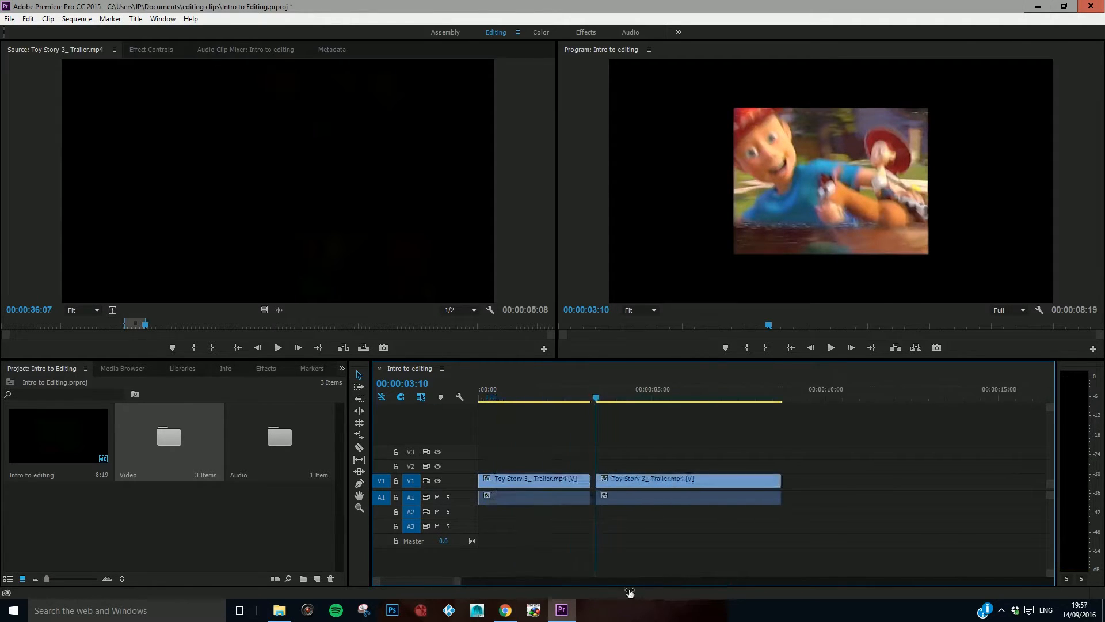
{"action": "mouse_move", "coordinate": [594, 397]}
{"action": "left_mouse_down"}
{"action": "mouse_move", "coordinate": [482, 411]}
{"action": "mouse_move", "coordinate": [639, 401]}
{"action": "mouse_move", "coordinate": [597, 411]}
{"action": "left_mouse_up"}
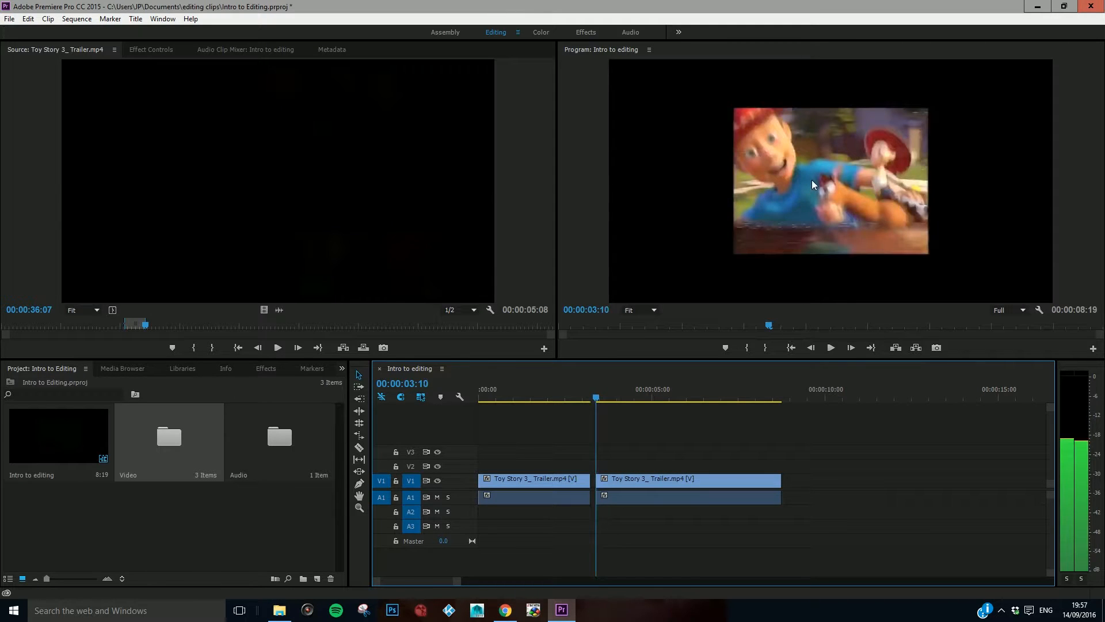
{"action": "key", "text": "Right"}
{"action": "key", "text": "Left"}
{"action": "key", "text": "Left"}
{"action": "key", "text": "Right"}
{"action": "key", "text": "space"}
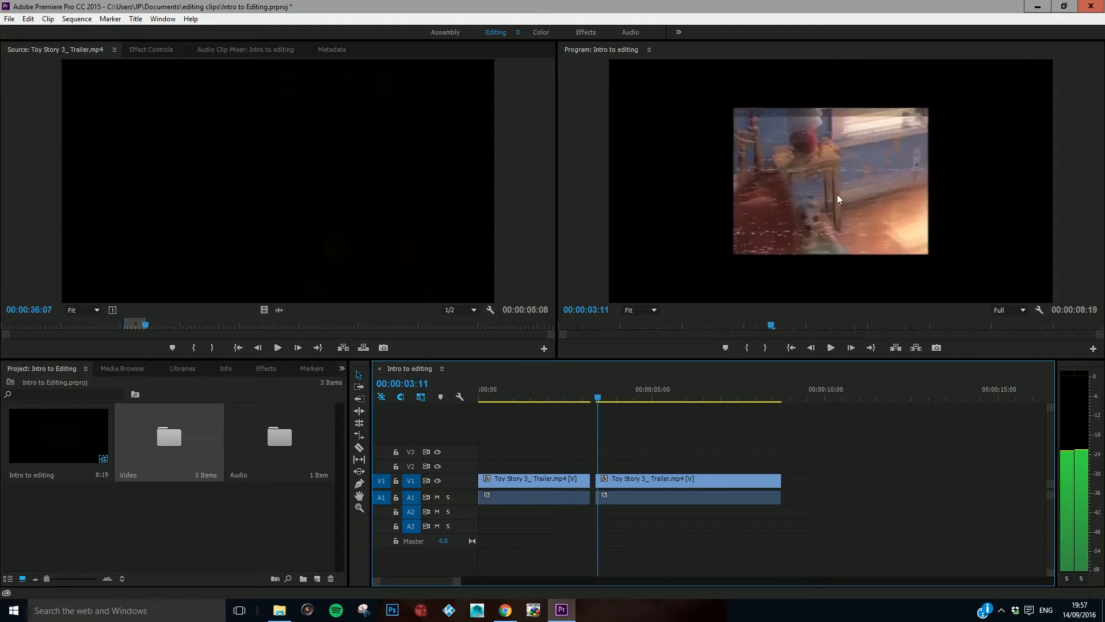
{"action": "left_click", "coordinate": [775, 397]}
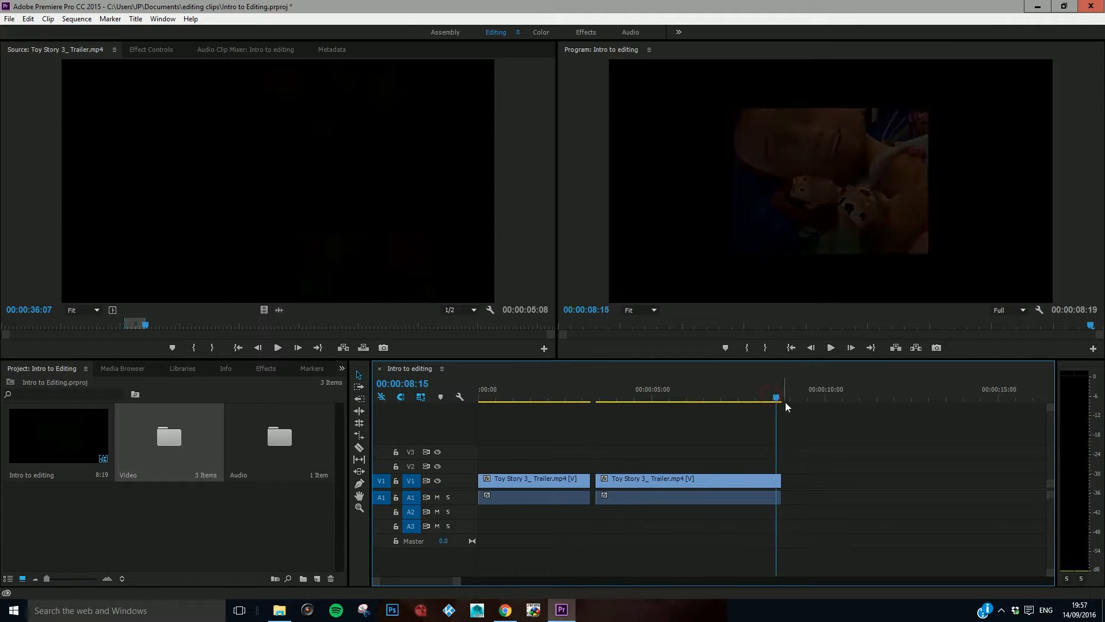
{"action": "key", "text": "j"}
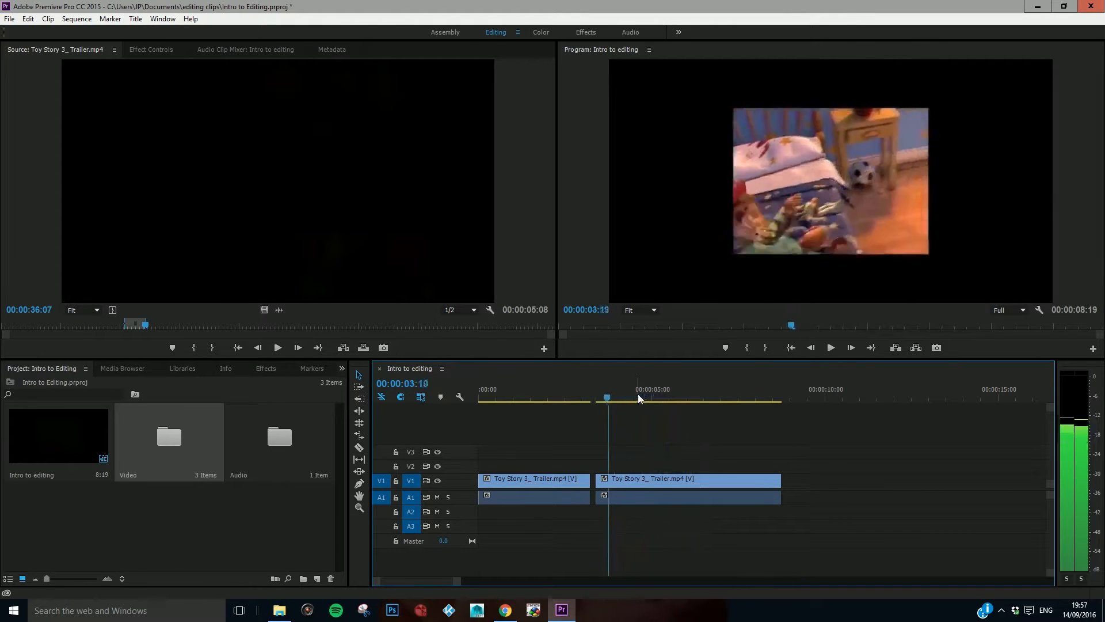
{"action": "key", "text": "k"}
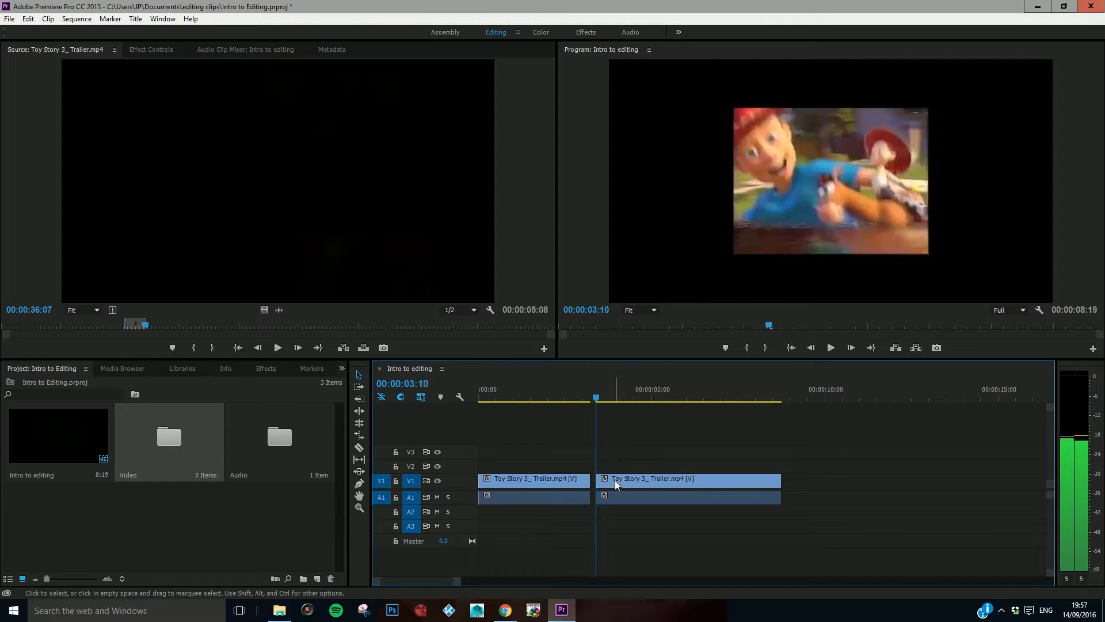
Step: Split the second clip at 00:00:03:11 with the Razor tool, separating the stray opening frame from the bedroom shot
{"action": "mouse_move", "coordinate": [457, 584]}
{"action": "left_mouse_down"}
{"action": "mouse_move", "coordinate": [487, 585]}
{"action": "mouse_move", "coordinate": [451, 585]}
{"action": "left_mouse_up"}
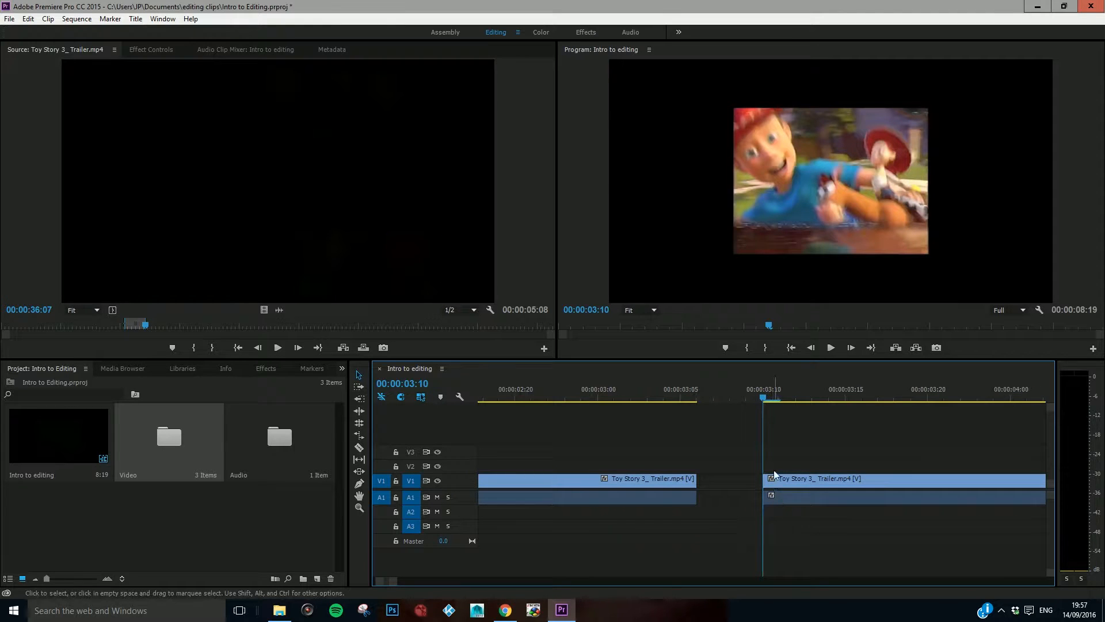
{"action": "key", "text": "Right"}
{"action": "key", "text": "Right"}
{"action": "key", "text": "Right"}
{"action": "key", "text": "Right"}
{"action": "key", "text": "Right"}
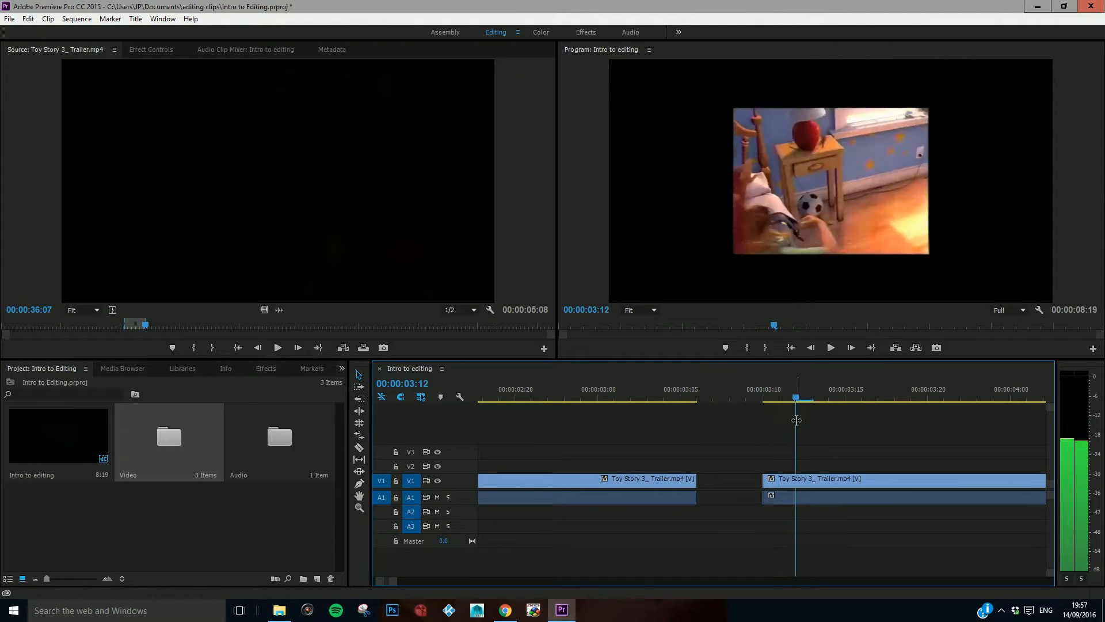
{"action": "key", "text": "Right"}
{"action": "key", "text": "Right"}
{"action": "key", "text": "Left"}
{"action": "key", "text": "Left"}
{"action": "key", "text": "Left"}
{"action": "key", "text": "Left"}
{"action": "key", "text": "Left"}
{"action": "key", "text": "Left"}
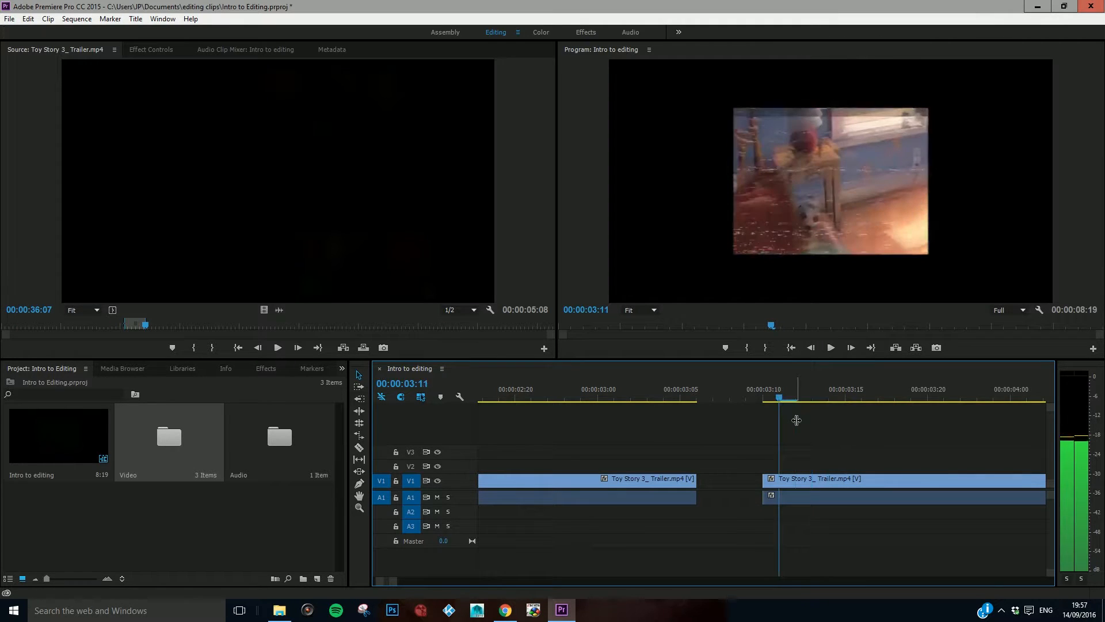
{"action": "key", "text": "Left"}
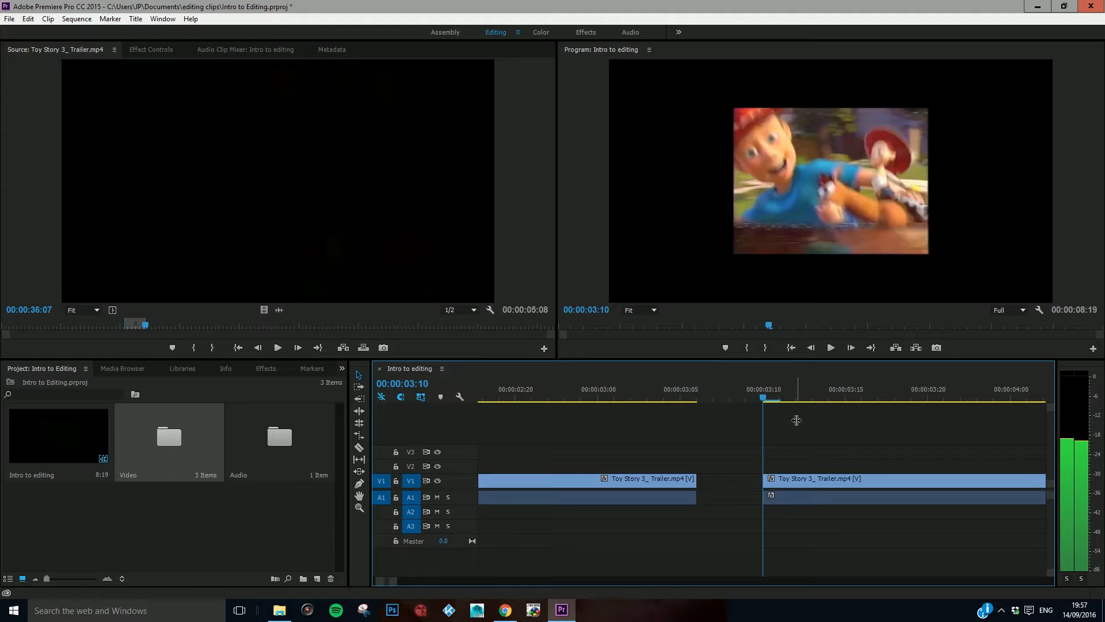
{"action": "key", "text": "Right"}
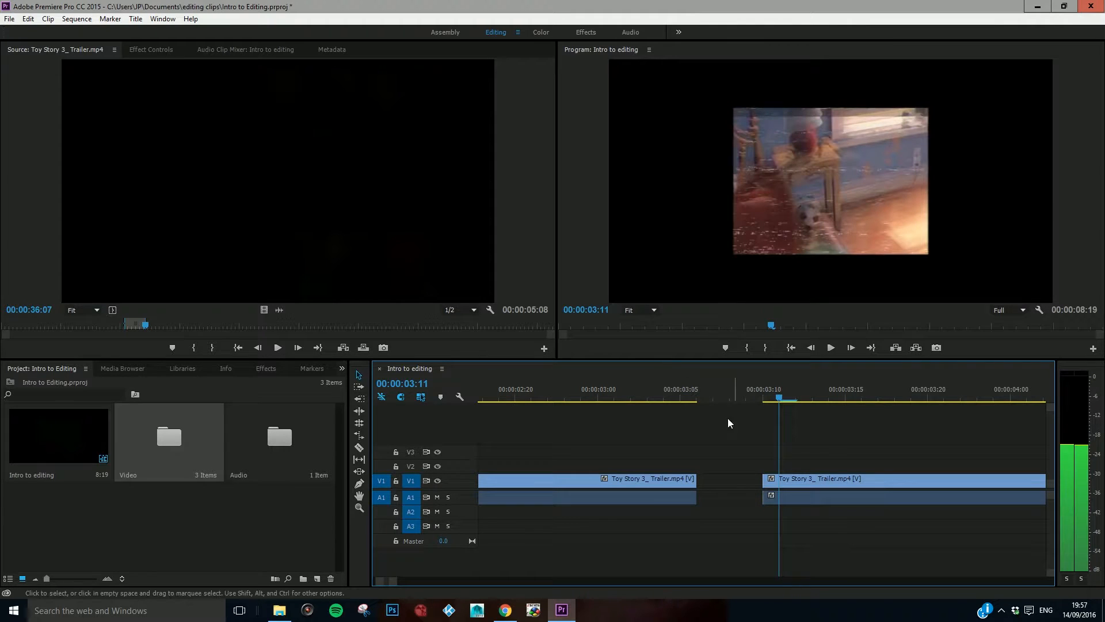
{"action": "key", "text": "c"}
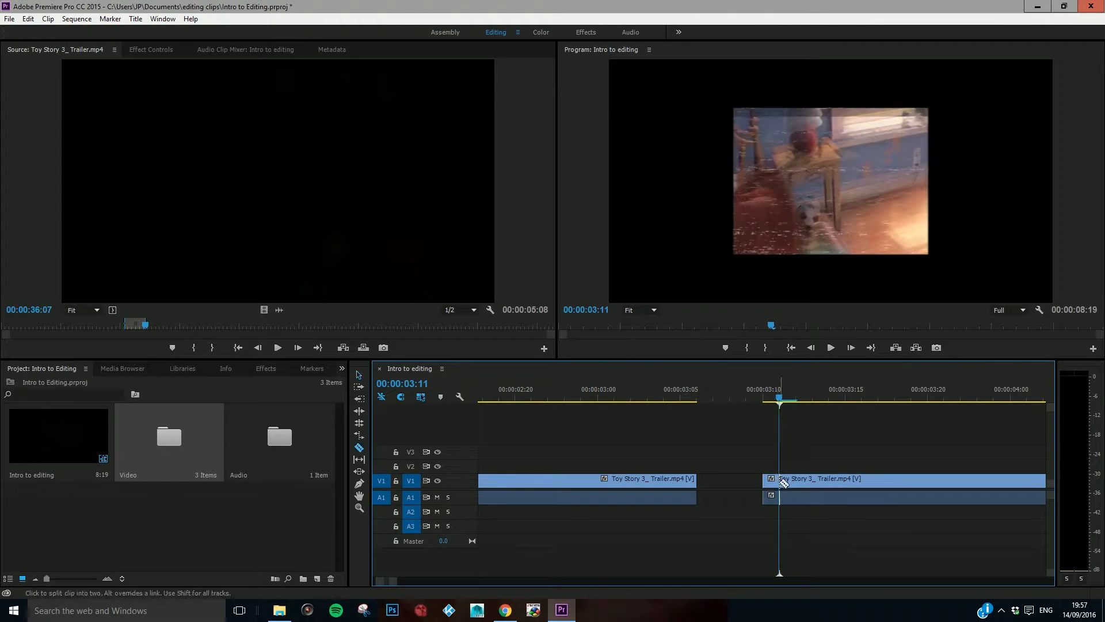
{"action": "left_click", "coordinate": [782, 481]}
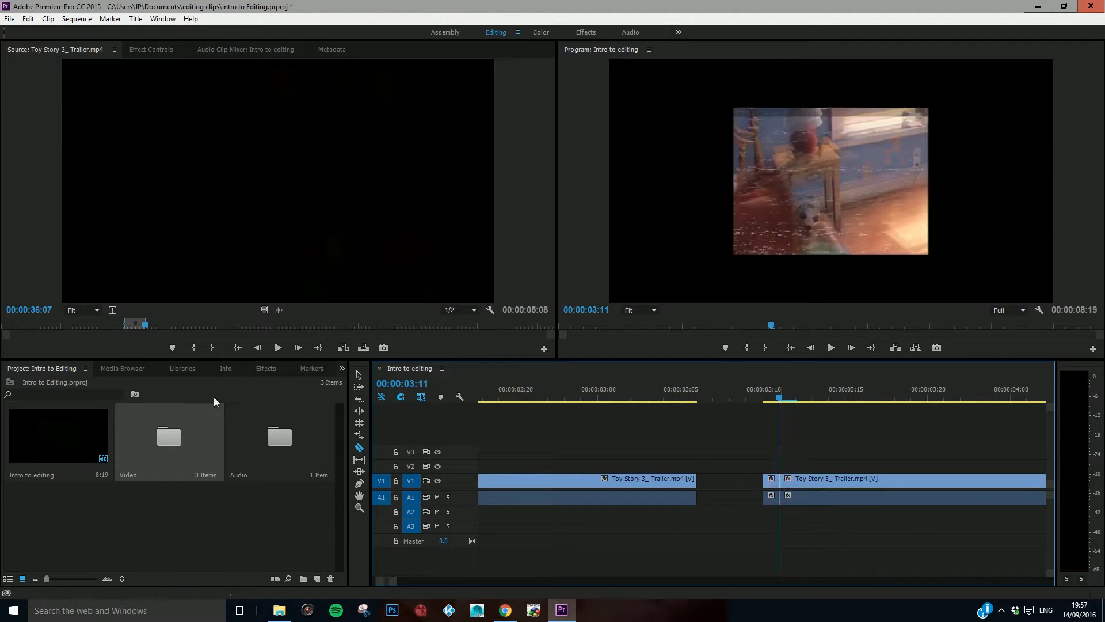
Step: Return to the Selection tool, pull the one-frame piece away from the second clip and delete it
{"action": "left_click_drag", "start_coordinate": [776, 398], "coordinate": [878, 398]}
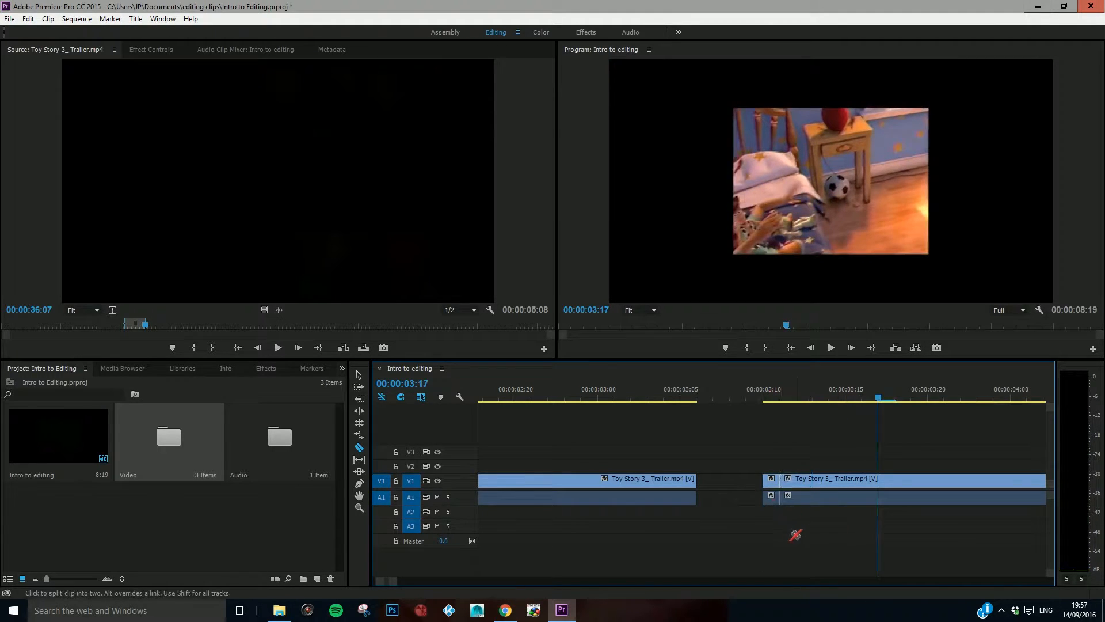
{"action": "key", "text": "v"}
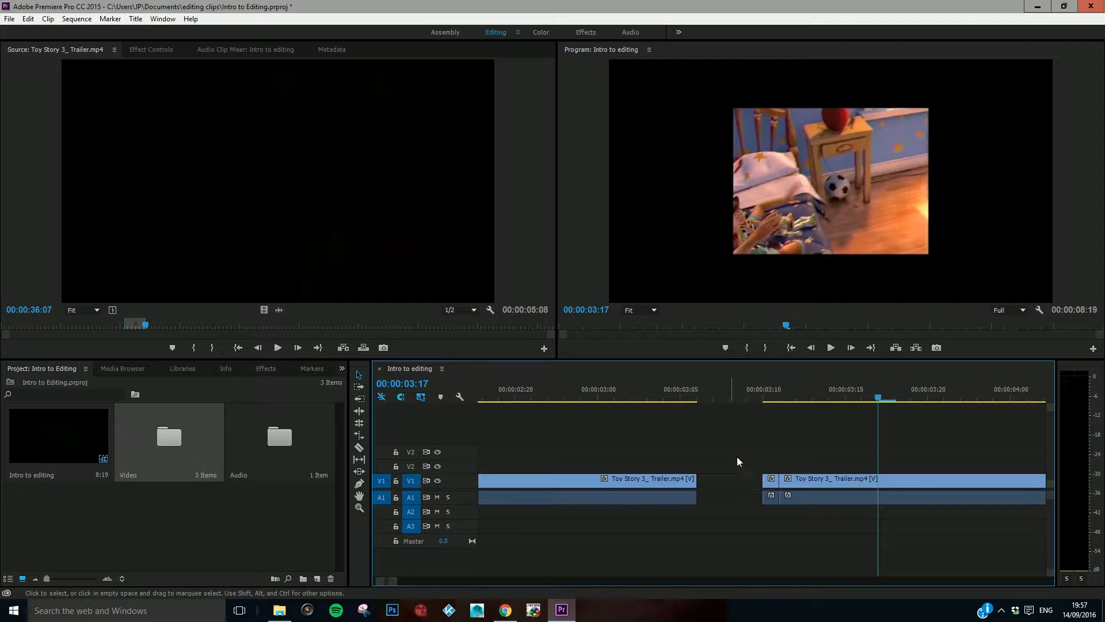
{"action": "key", "text": "c"}
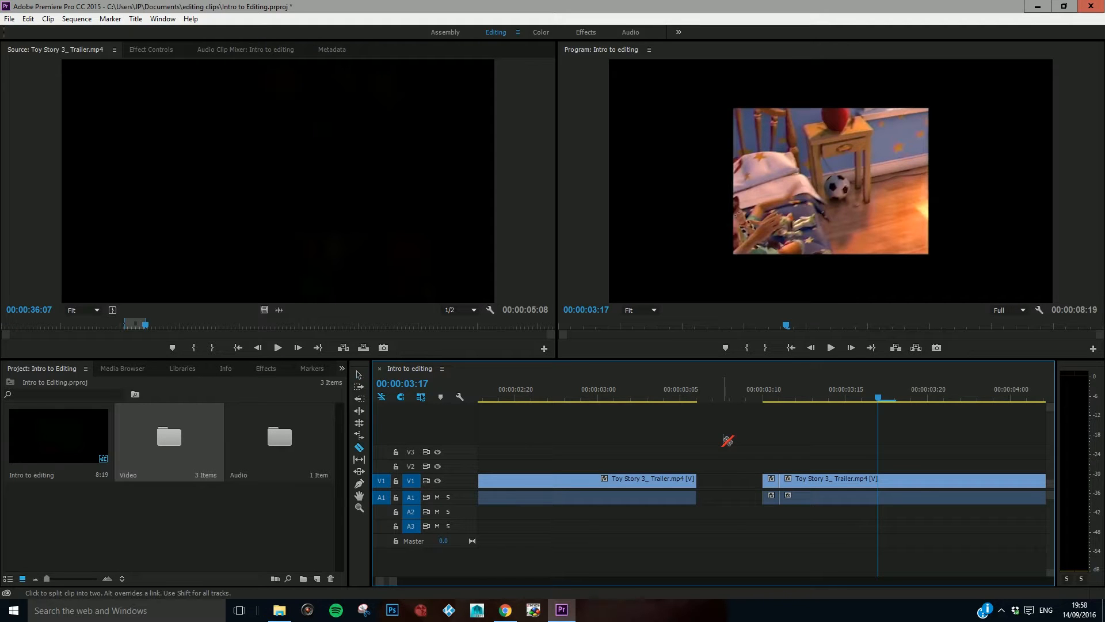
{"action": "key", "text": "v"}
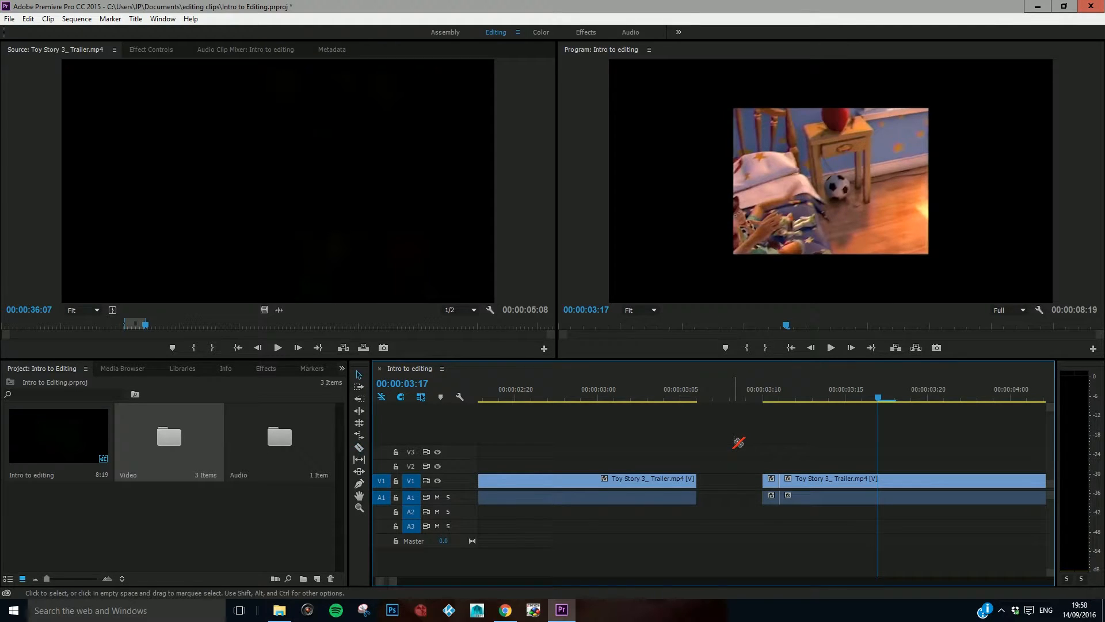
{"action": "key", "text": "c"}
{"action": "key", "text": "v"}
{"action": "left_click_drag", "start_coordinate": [769, 480], "coordinate": [723, 486]}
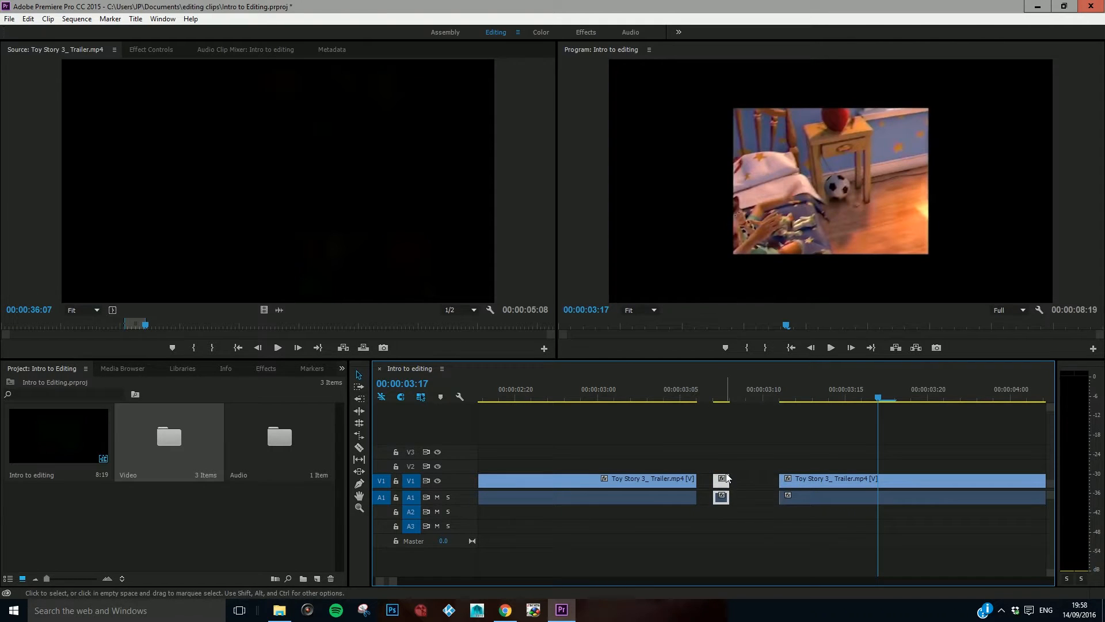
{"action": "key", "text": "Delete"}
Step: Move the remaining bedroom clip back along V1 and A1 so it directly follows the Pixar logo clip
{"action": "left_click_drag", "start_coordinate": [765, 401], "coordinate": [775, 400]}
{"action": "left_click_drag", "start_coordinate": [775, 400], "coordinate": [960, 406]}
{"action": "left_click_drag", "start_coordinate": [803, 476], "coordinate": [720, 487]}
Step: Play the sequence from the start and scrub through the end of the first clip, up to 00:00:03:02
{"action": "left_click_drag", "start_coordinate": [593, 399], "coordinate": [460, 407]}
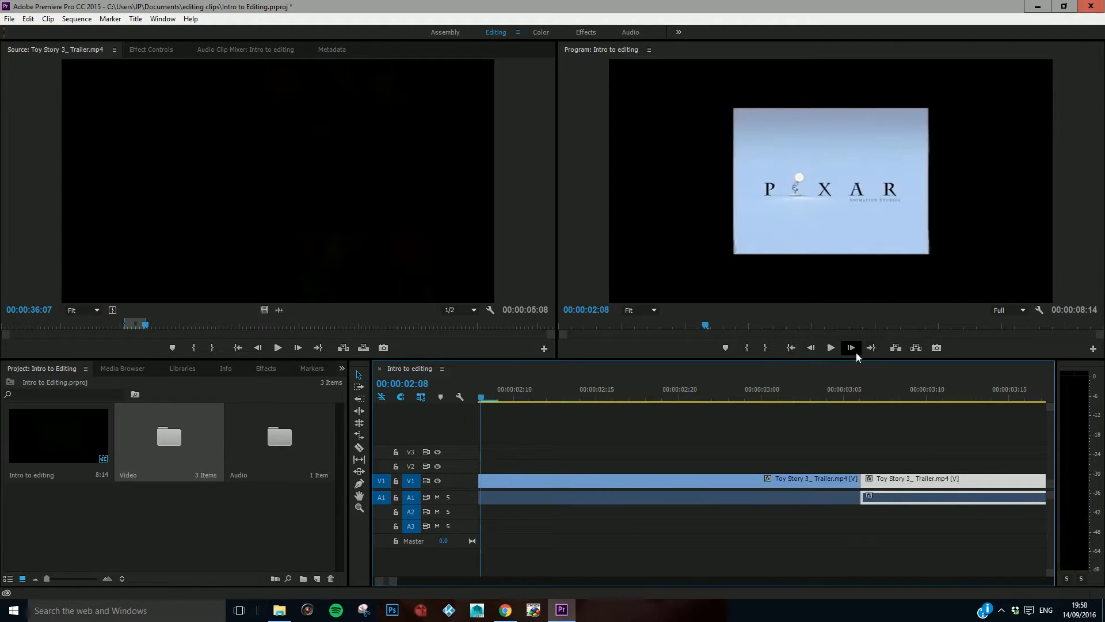
{"action": "left_click_drag", "start_coordinate": [395, 585], "coordinate": [472, 582]}
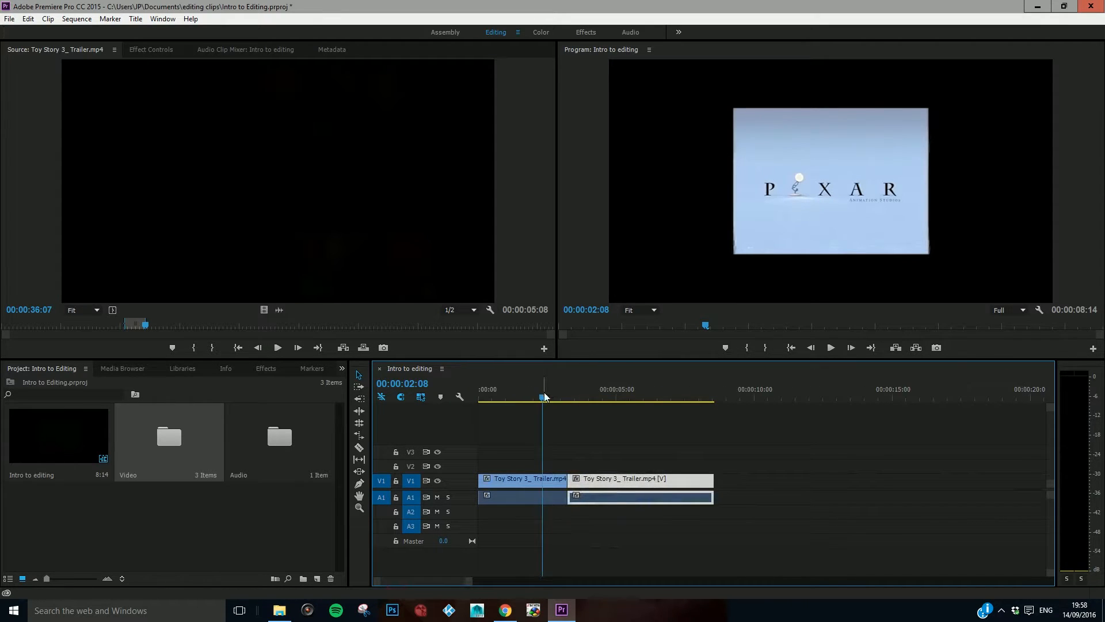
{"action": "left_click_drag", "start_coordinate": [544, 397], "coordinate": [480, 397]}
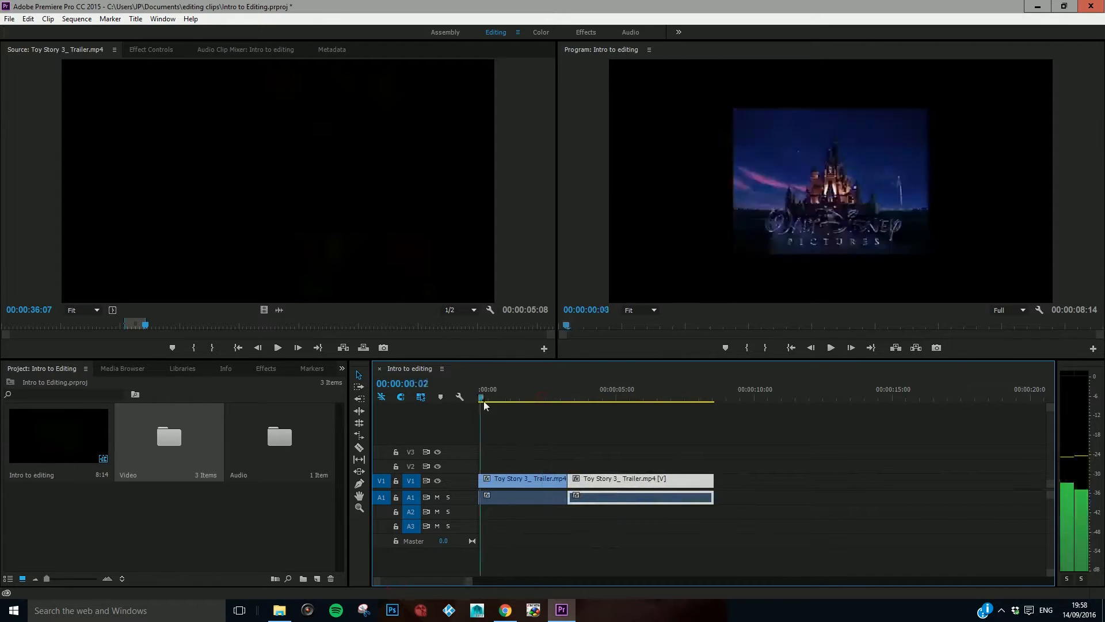
{"action": "left_click", "coordinate": [831, 347]}
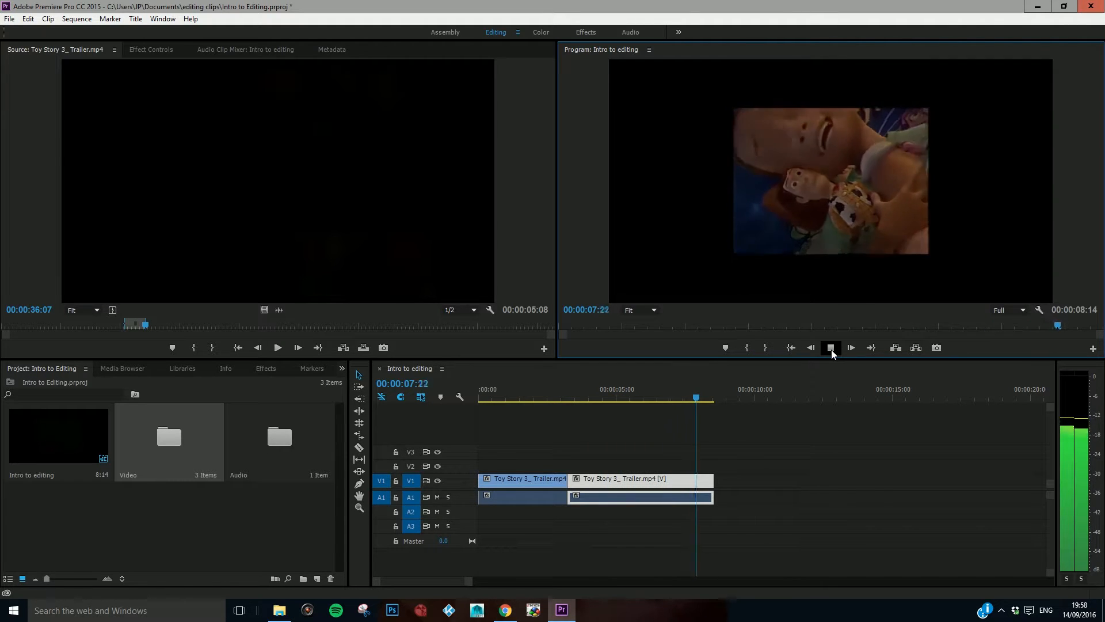
{"action": "left_click", "coordinate": [831, 347]}
{"action": "left_click_drag", "start_coordinate": [710, 400], "coordinate": [550, 398]}
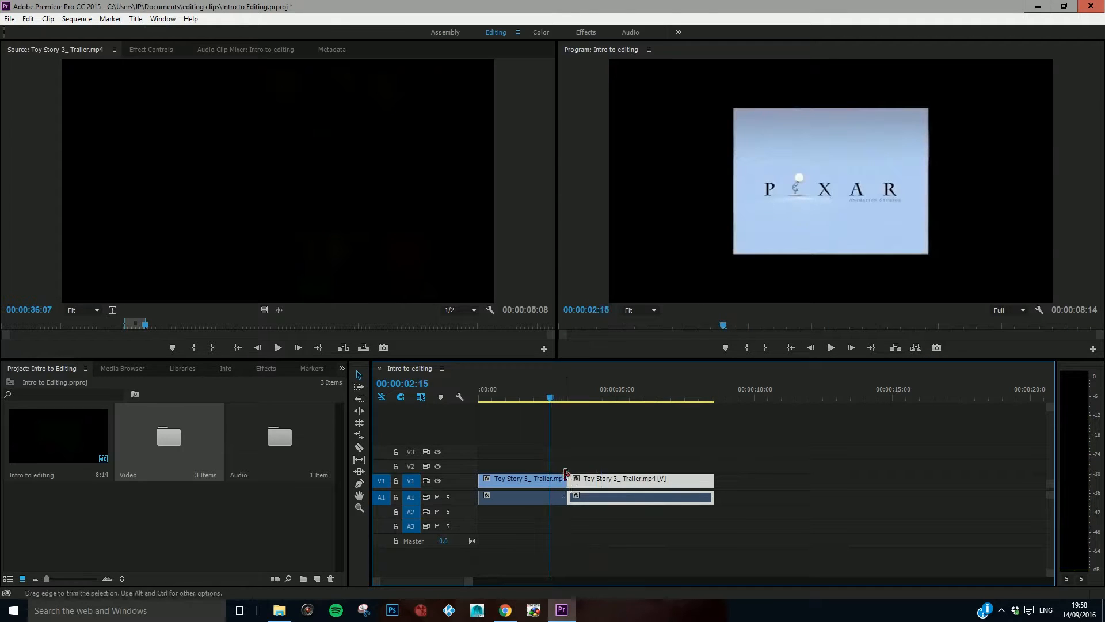
{"action": "mouse_move", "coordinate": [550, 399]}
{"action": "left_mouse_down"}
{"action": "mouse_move", "coordinate": [581, 402]}
{"action": "mouse_move", "coordinate": [563, 399]}
{"action": "left_mouse_up"}
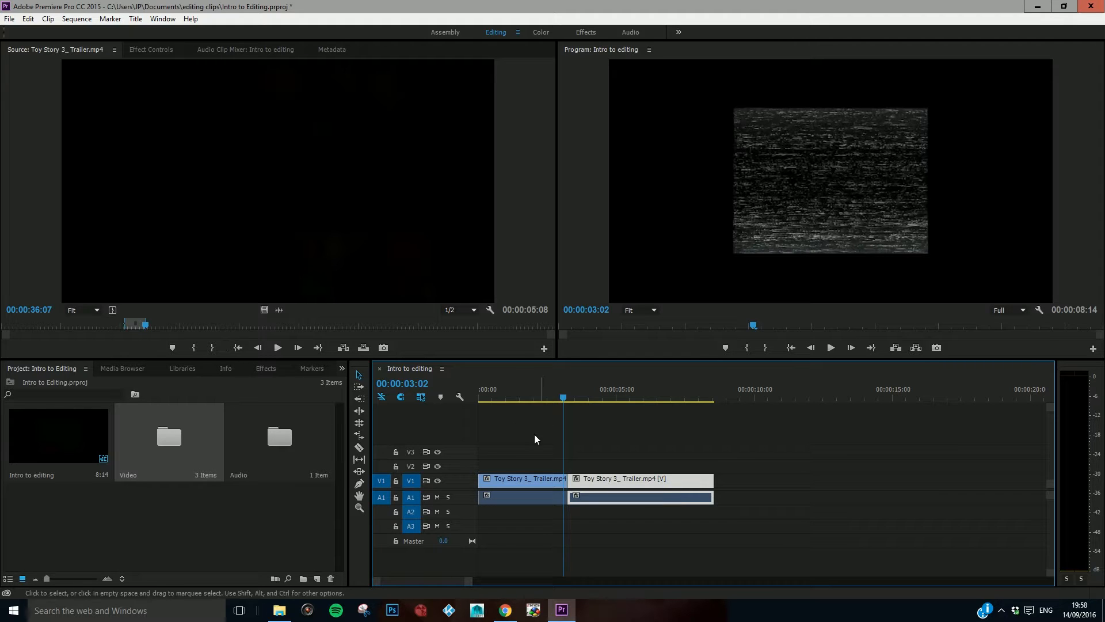
Step: Mark the whole Toy Story 3 trailer from 00:00:00:00 to its end and place it after the second clip on V1 and A1
{"action": "left_click", "coordinate": [3, 329]}
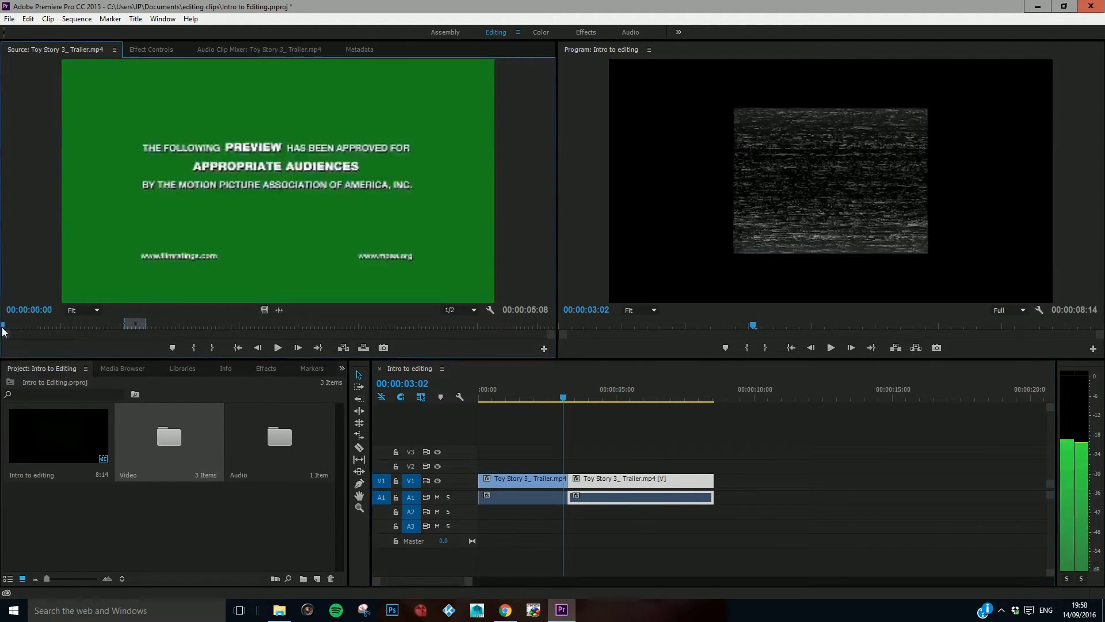
{"action": "key", "text": "i"}
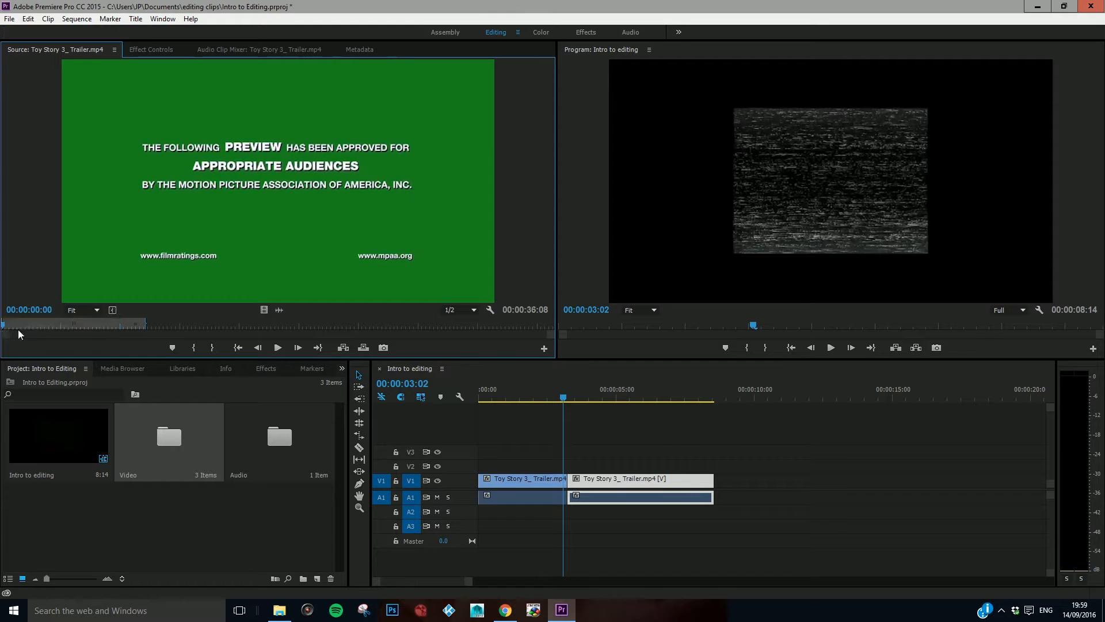
{"action": "left_click_drag", "start_coordinate": [312, 329], "coordinate": [557, 330]}
{"action": "key", "text": "o"}
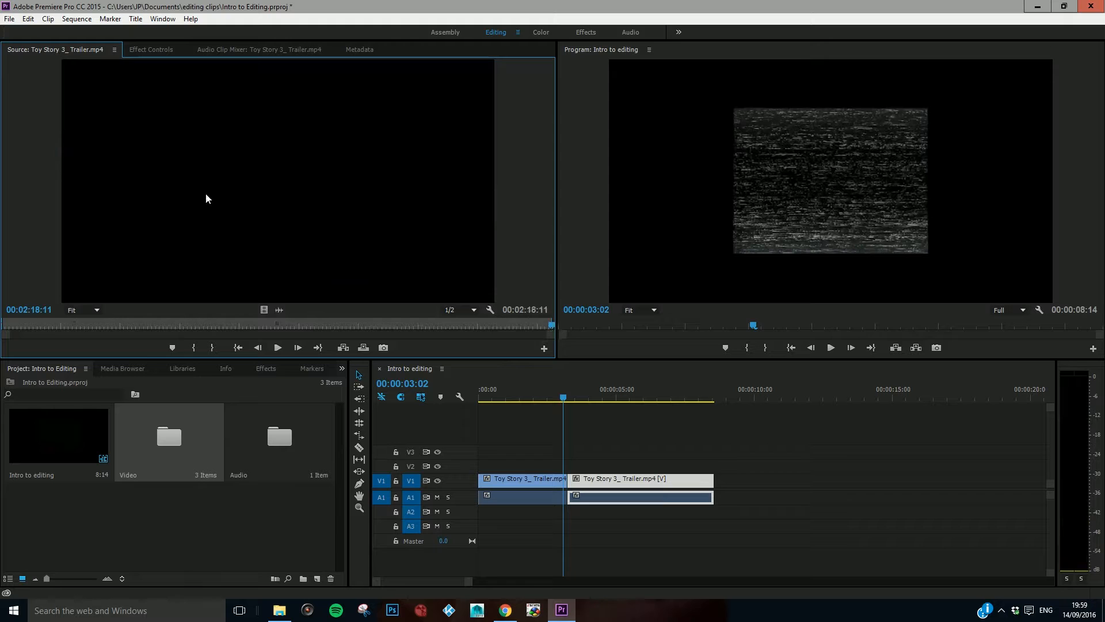
{"action": "left_click_drag", "start_coordinate": [179, 155], "coordinate": [720, 479]}
Step: Split the full trailer clip with the Razor tool at 00:01:12:02, on the black frame before the "From Disney Pixar" title
{"action": "left_click_drag", "start_coordinate": [464, 585], "coordinate": [714, 586]}
{"action": "left_click_drag", "start_coordinate": [487, 397], "coordinate": [671, 406]}
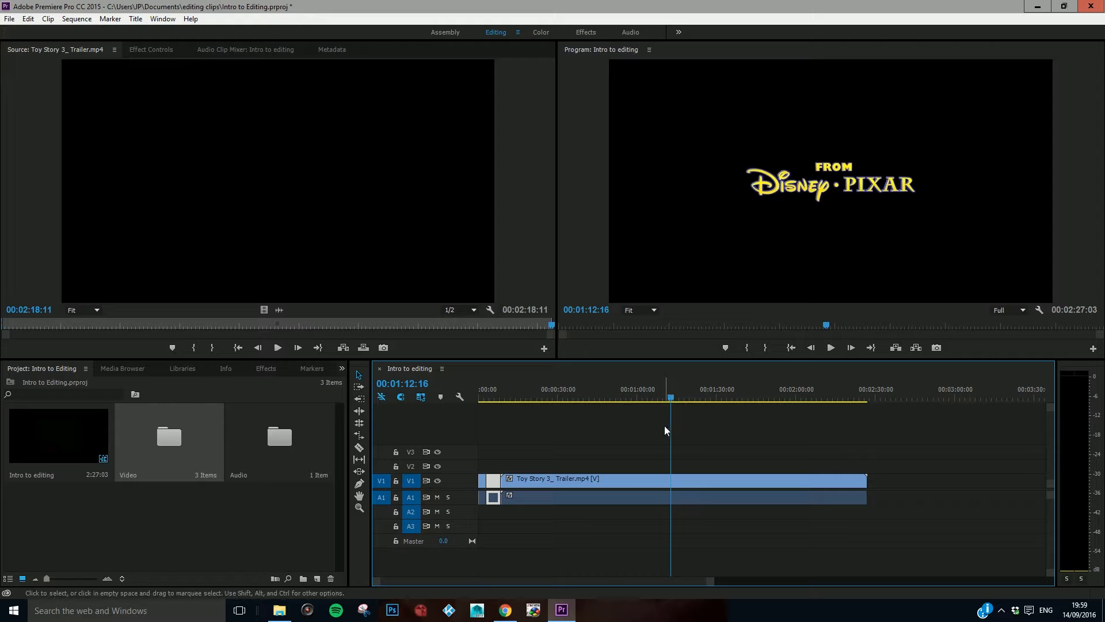
{"action": "key", "text": "Left"}
{"action": "key", "text": "Left"}
{"action": "key", "text": "Left"}
{"action": "key", "text": "Left"}
{"action": "key", "text": "Left"}
{"action": "key", "text": "Left"}
{"action": "key", "text": "Left"}
{"action": "key", "text": "Left"}
{"action": "key", "text": "Left"}
{"action": "key", "text": "Left"}
{"action": "key", "text": "Left"}
{"action": "key", "text": "Left"}
{"action": "key", "text": "Left"}
{"action": "key", "text": "Left"}
{"action": "key", "text": "Left"}
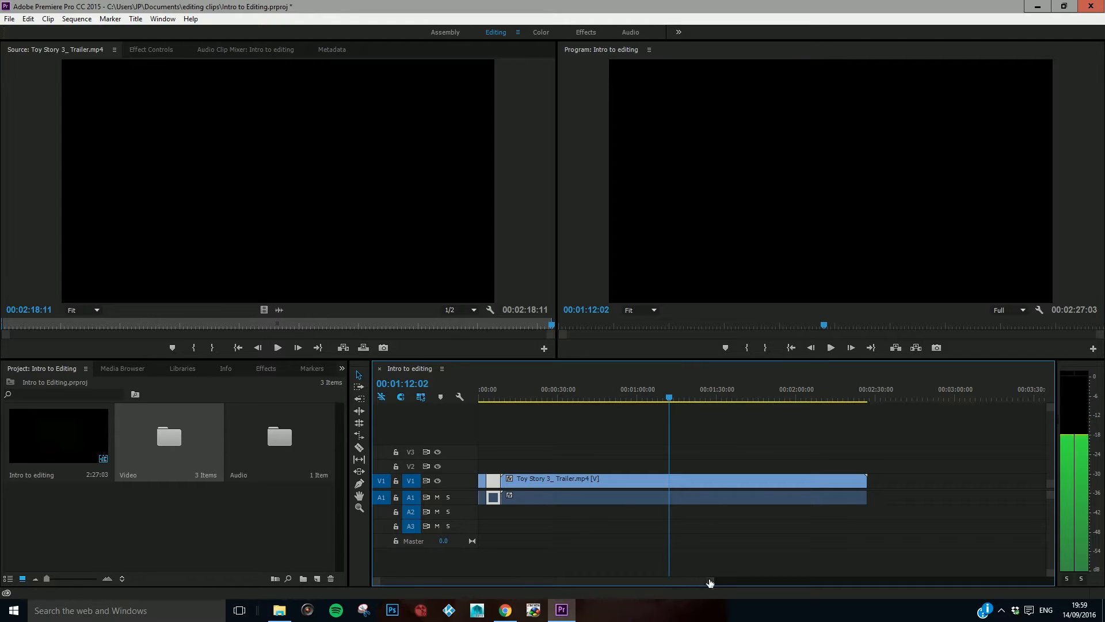
{"action": "left_click_drag", "start_coordinate": [711, 585], "coordinate": [546, 593]}
{"action": "key", "text": "c"}
{"action": "left_click", "coordinate": [764, 480]}
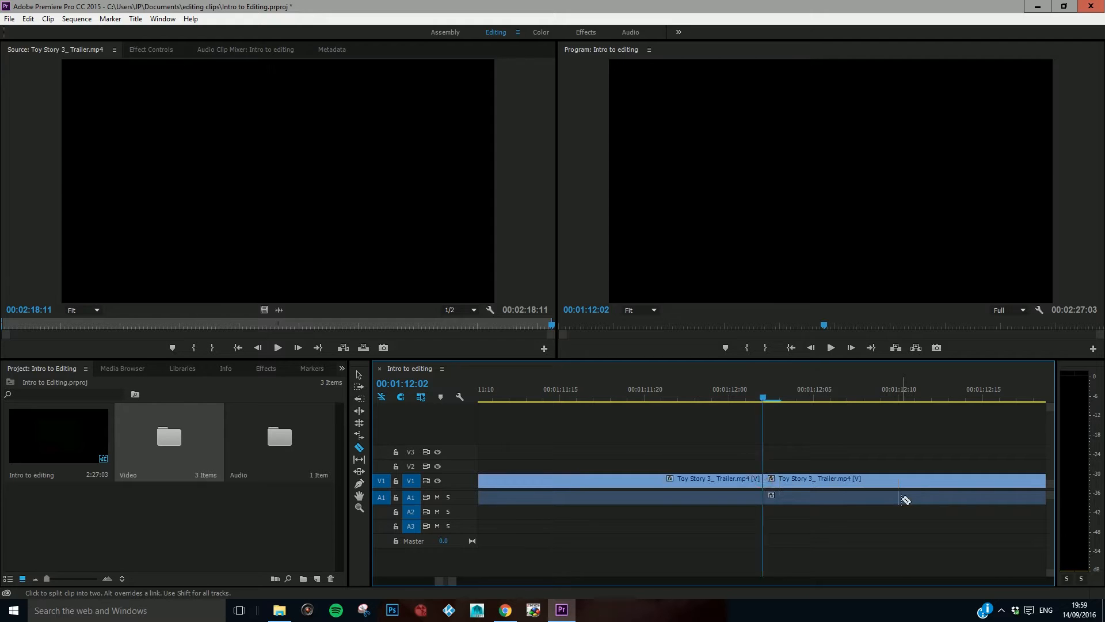
Step: Find the end of the "From Disney Pixar" title and split the clip there at 00:01:14:08
{"action": "key", "text": "space"}
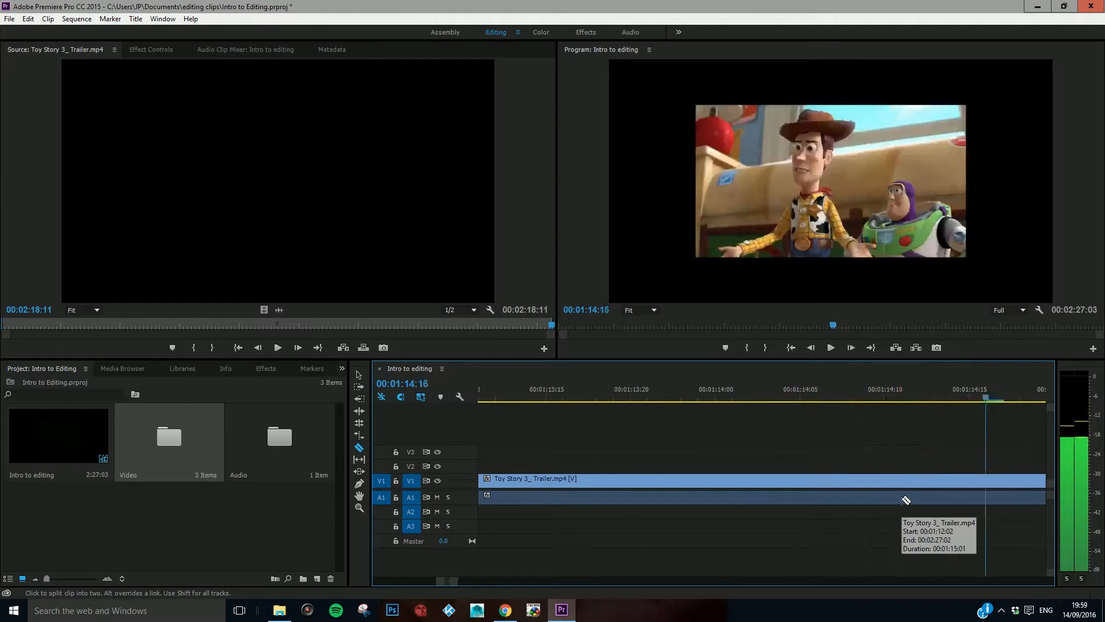
{"action": "key", "text": "Left"}
{"action": "key", "text": "Left"}
{"action": "key", "text": "Left"}
{"action": "key", "text": "Left"}
{"action": "key", "text": "Left"}
{"action": "key", "text": "Left"}
{"action": "key", "text": "Left"}
{"action": "key", "text": "Left"}
{"action": "key", "text": "Left"}
{"action": "key", "text": "Left"}
{"action": "key", "text": "Left"}
{"action": "key", "text": "Left"}
{"action": "key", "text": "Left"}
{"action": "key", "text": "Left"}
{"action": "key", "text": "Left"}
{"action": "key", "text": "Left"}
{"action": "key", "text": "Right"}
{"action": "key", "text": "Right"}
{"action": "key", "text": "Right"}
{"action": "key", "text": "Right"}
{"action": "key", "text": "Right"}
{"action": "key", "text": "Right"}
{"action": "key", "text": "Right"}
{"action": "key", "text": "Right"}
{"action": "key", "text": "Right"}
{"action": "key", "text": "Left"}
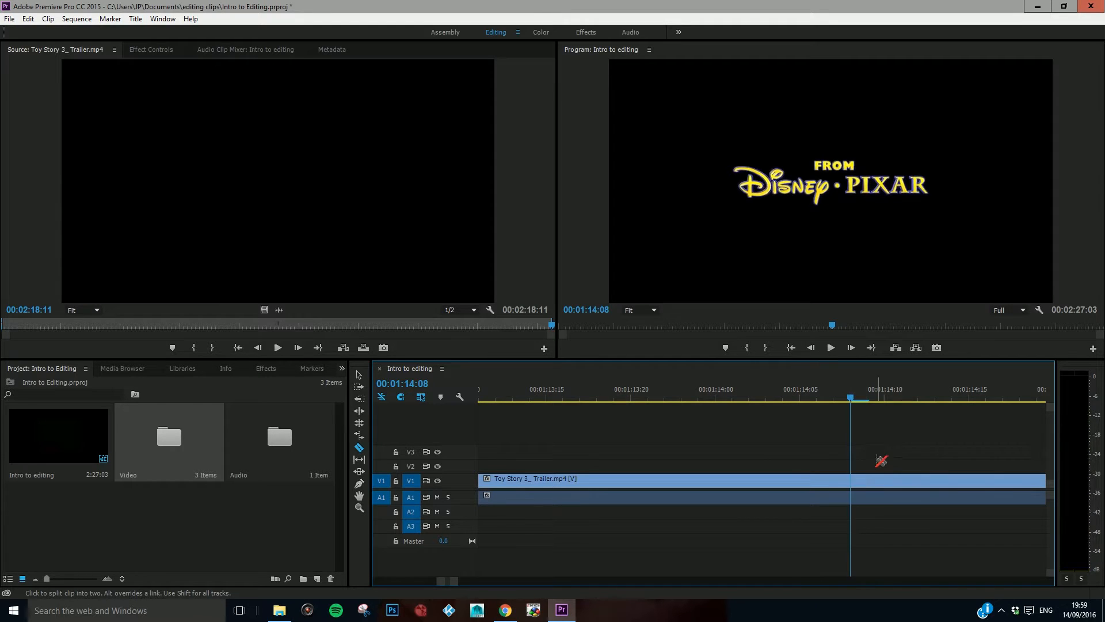
{"action": "left_click", "coordinate": [852, 481]}
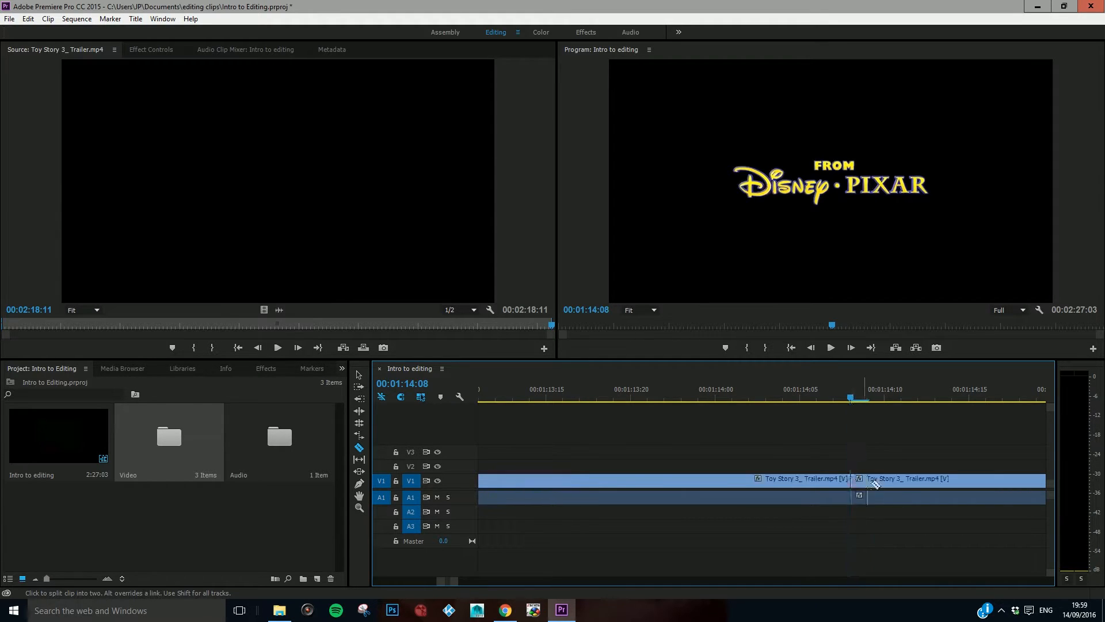
Step: Return to the Selection tool, move the trailer section following the title farther along the timeline, and pull the short title piece free
{"action": "left_click_drag", "start_coordinate": [457, 581], "coordinate": [528, 583]}
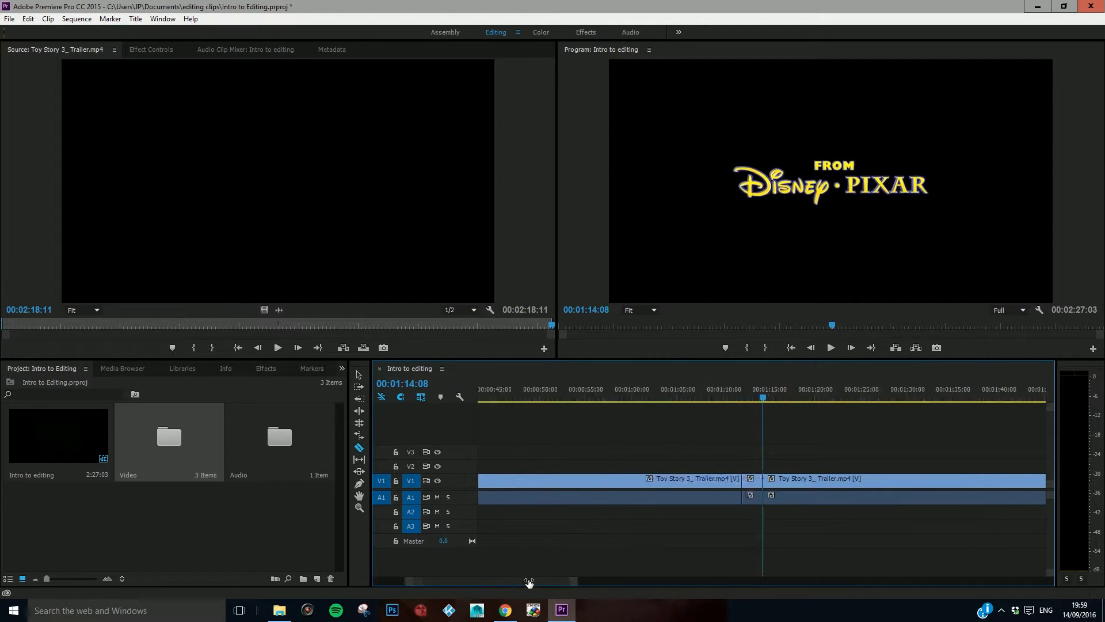
{"action": "left_click", "coordinate": [748, 481]}
{"action": "key", "text": "v"}
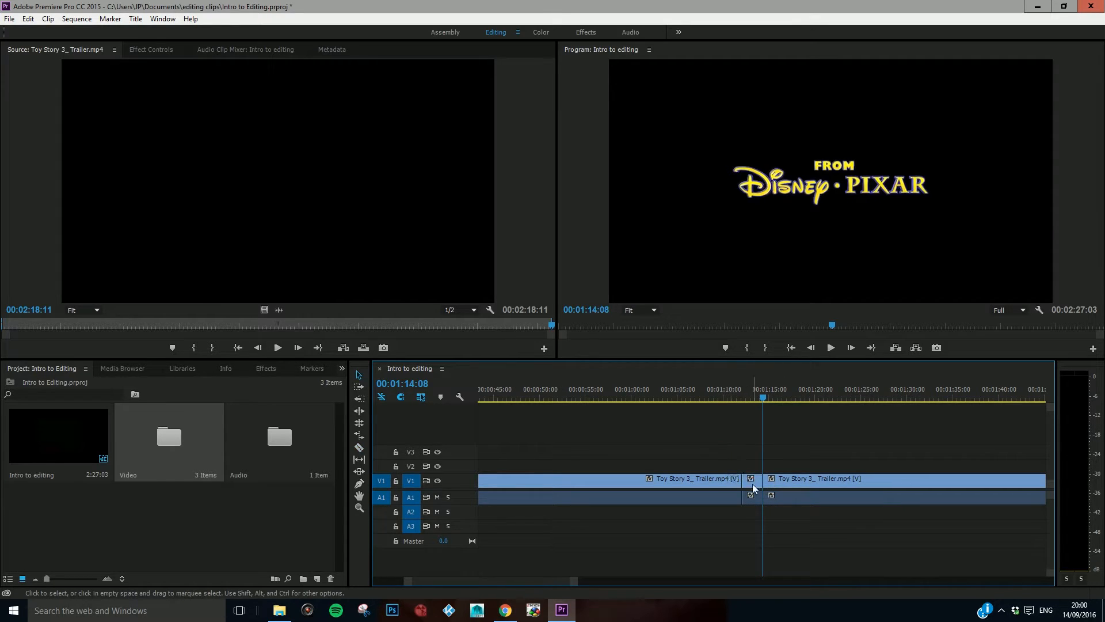
{"action": "key", "text": "c"}
{"action": "key", "text": "v"}
{"action": "key", "text": "c"}
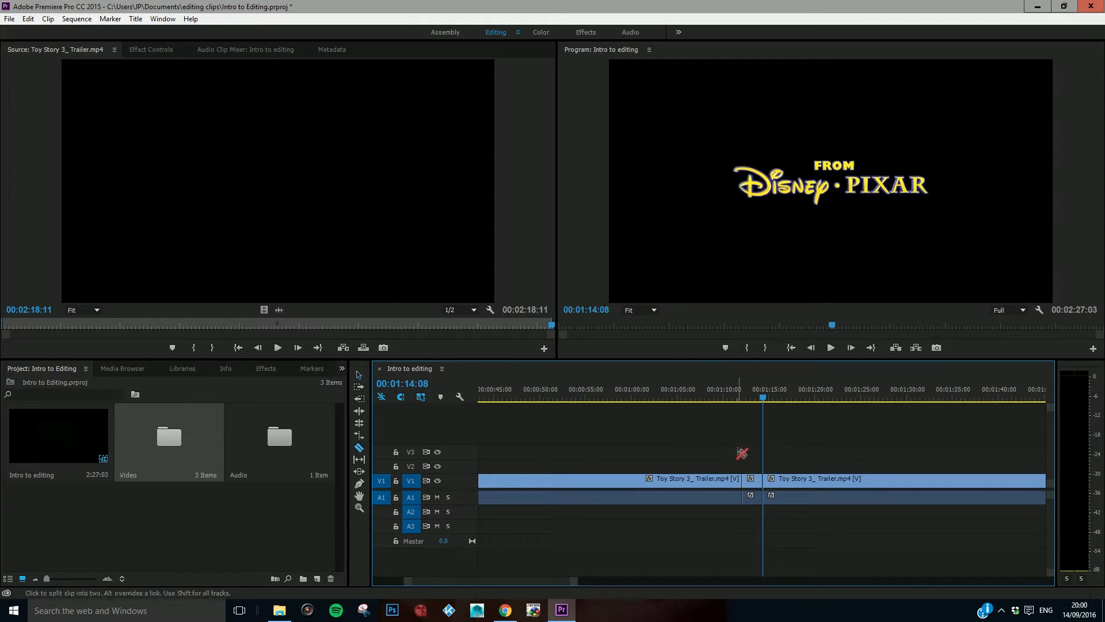
{"action": "key", "text": "v"}
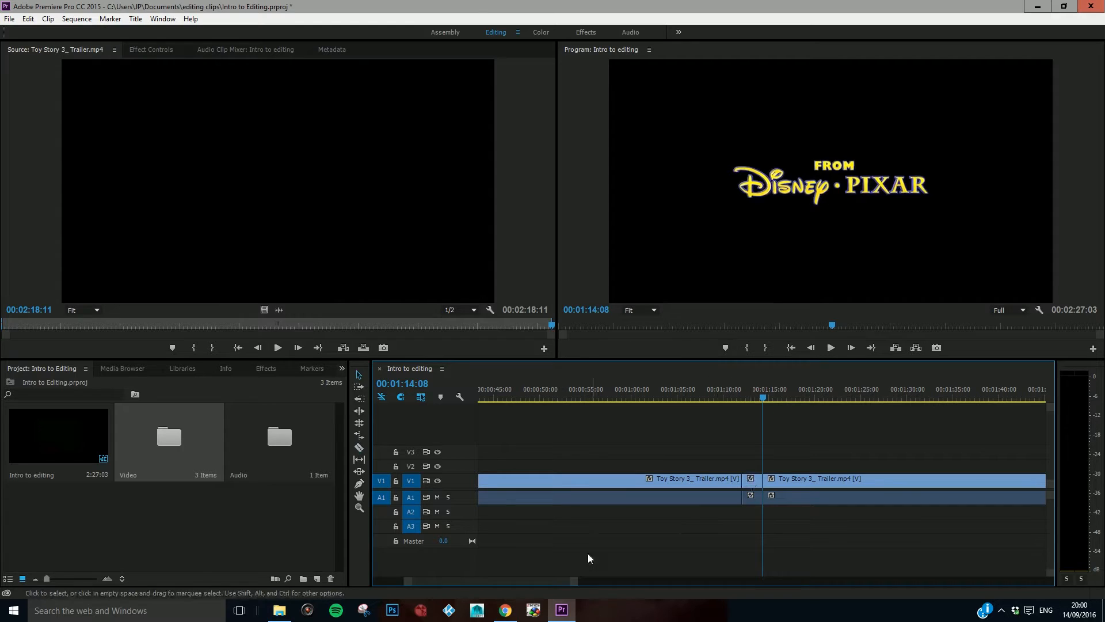
{"action": "left_click_drag", "start_coordinate": [574, 580], "coordinate": [652, 579]}
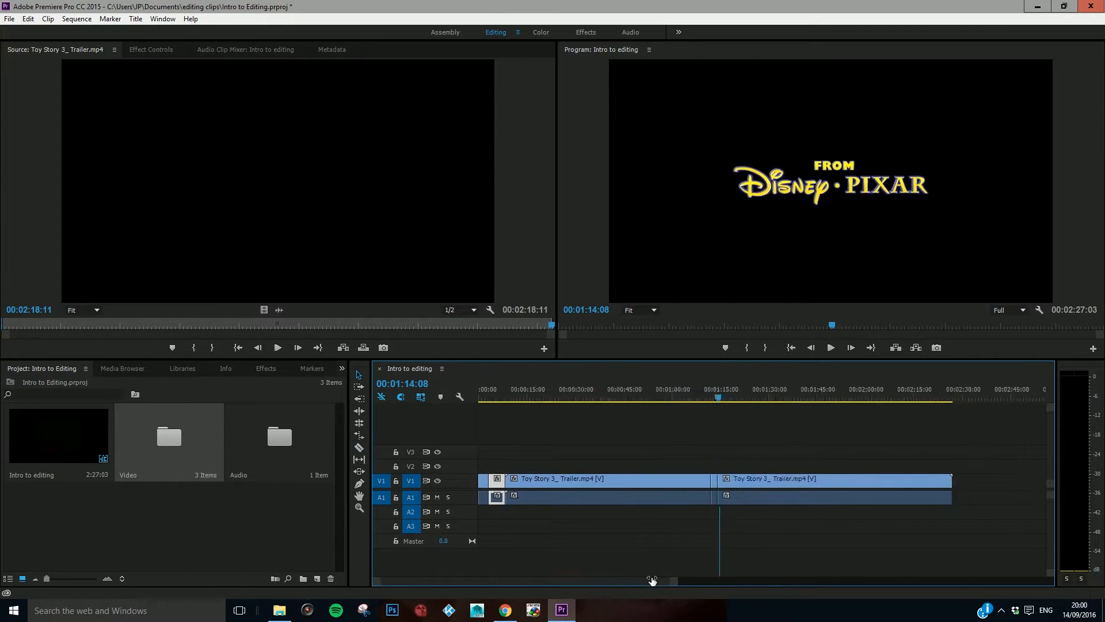
{"action": "left_click_drag", "start_coordinate": [761, 478], "coordinate": [829, 479]}
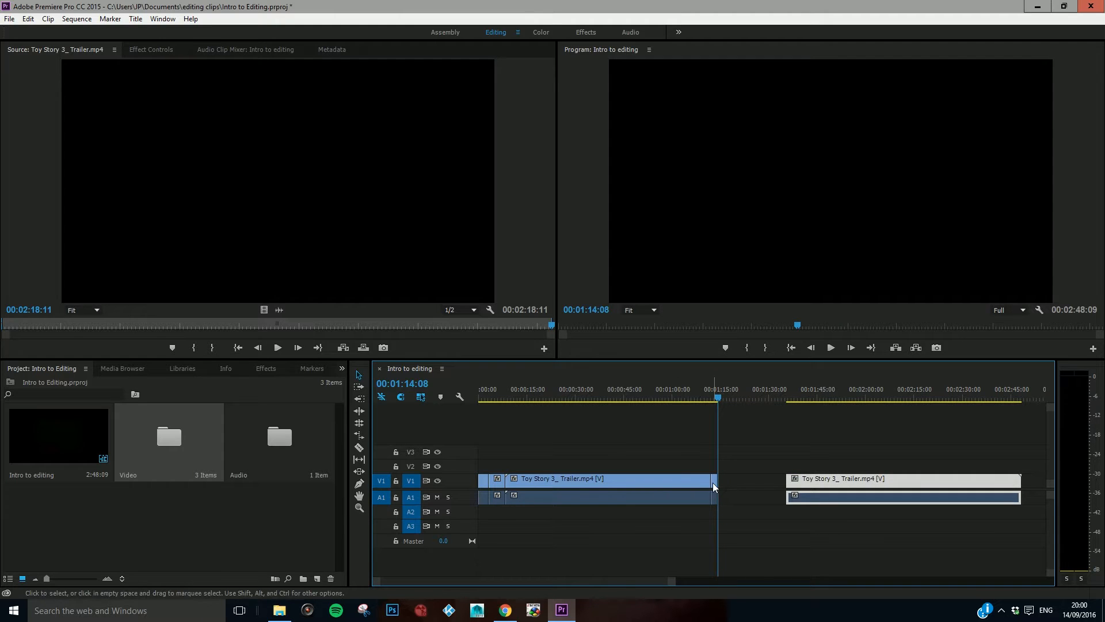
{"action": "left_click_drag", "start_coordinate": [714, 483], "coordinate": [732, 484]}
Step: Move the long trailer section before the title out of the way and place the title piece directly after the bedroom clip
{"action": "left_click", "coordinate": [659, 485]}
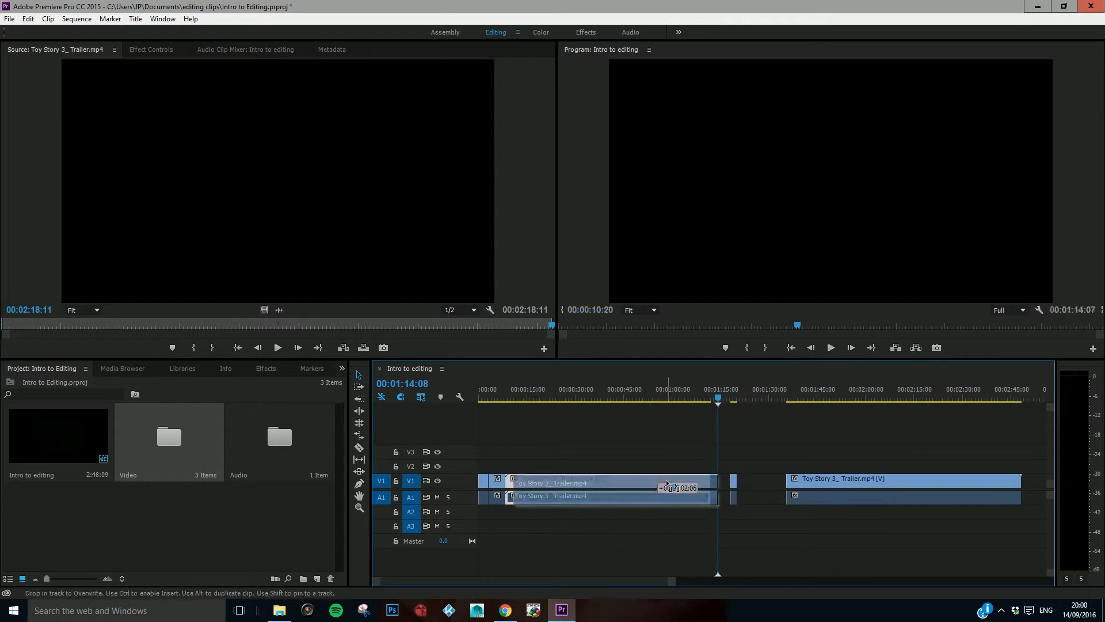
{"action": "left_click_drag", "start_coordinate": [659, 485], "coordinate": [667, 485]}
{"action": "left_click_drag", "start_coordinate": [736, 478], "coordinate": [510, 483]}
{"action": "left_click_drag", "start_coordinate": [533, 481], "coordinate": [587, 481]}
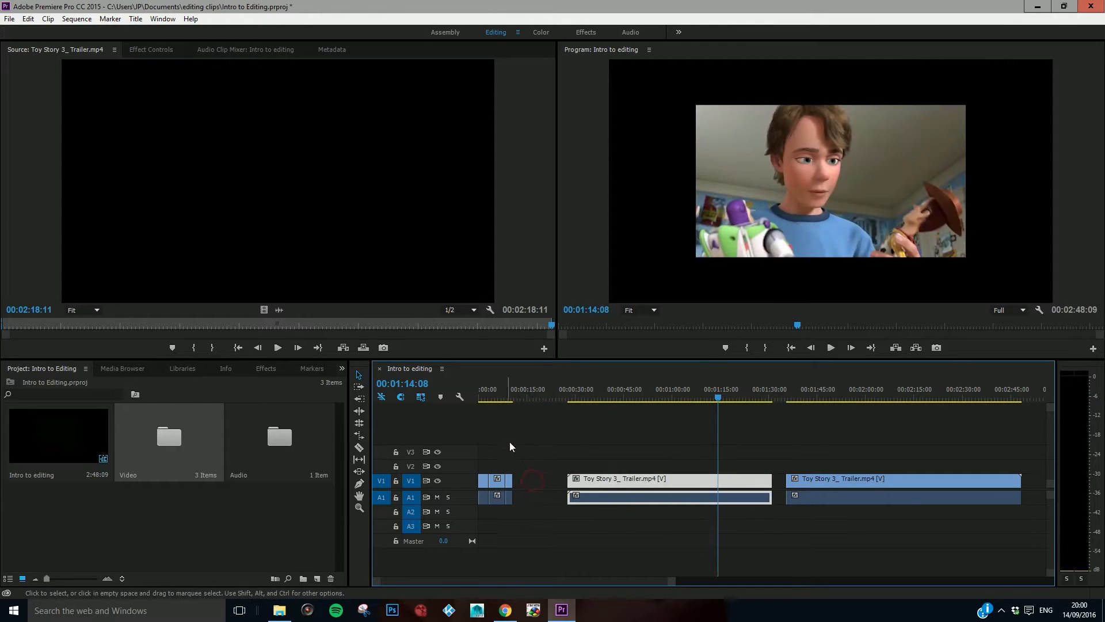
Step: Play the sequence from the start through the end of the title piece
{"action": "left_click", "coordinate": [479, 394]}
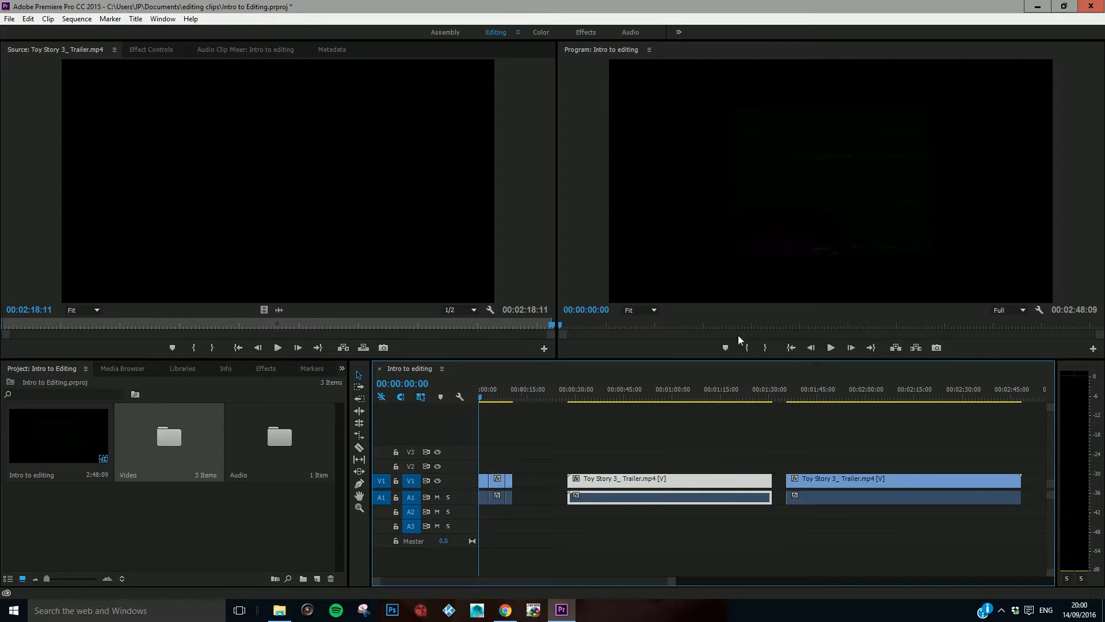
{"action": "left_click", "coordinate": [831, 348]}
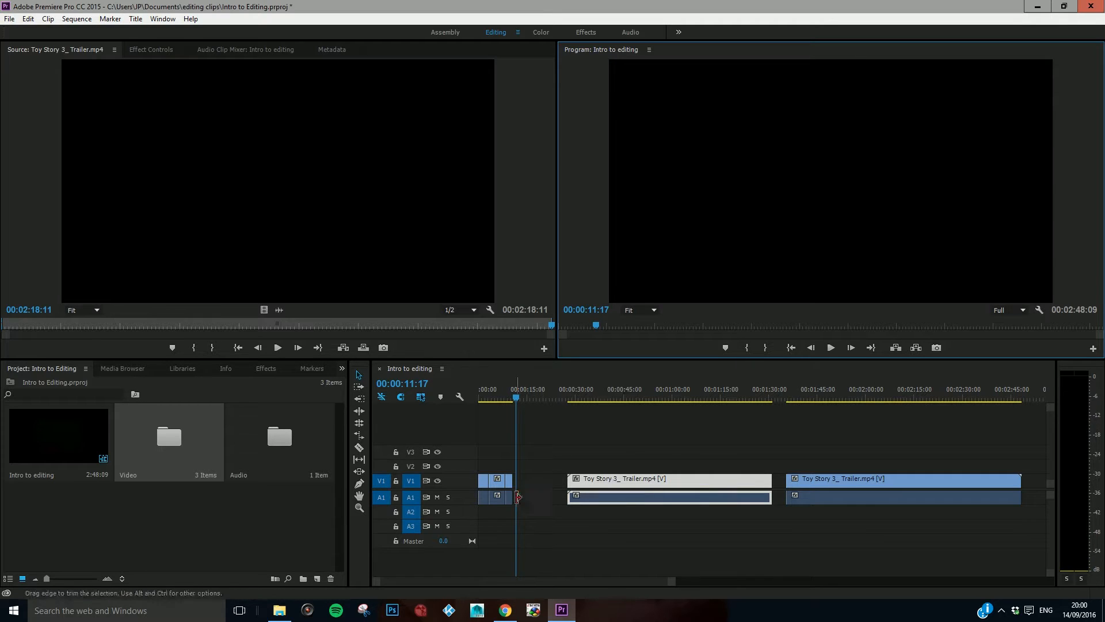
Step: Mute audio track A1 and replay the sequence from the start through the title piece
{"action": "left_click", "coordinate": [438, 498]}
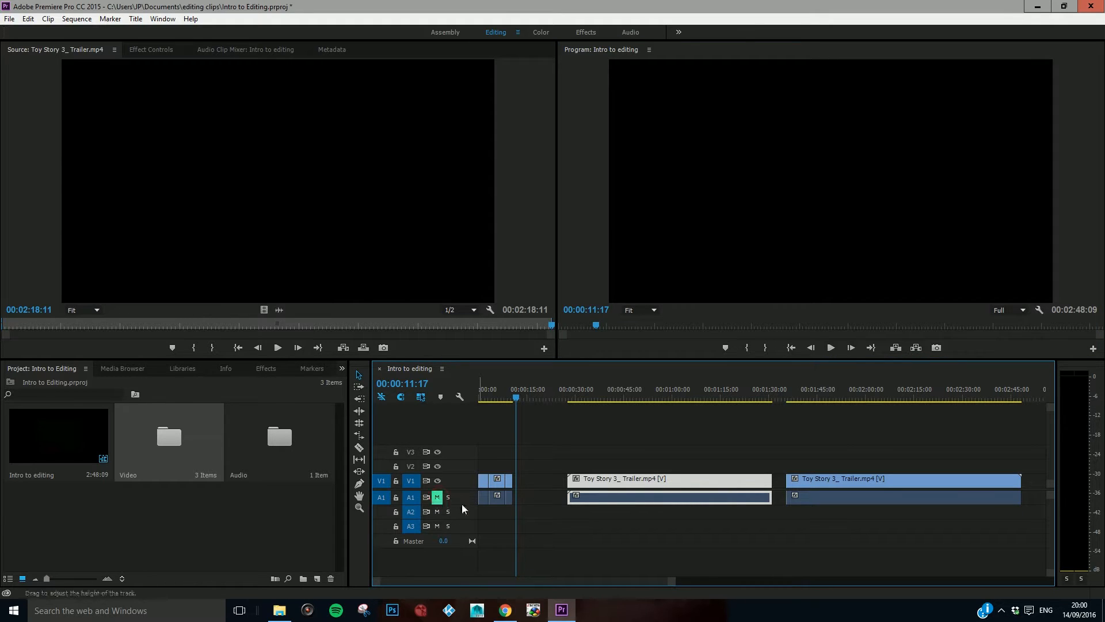
{"action": "left_click_drag", "start_coordinate": [521, 398], "coordinate": [480, 398]}
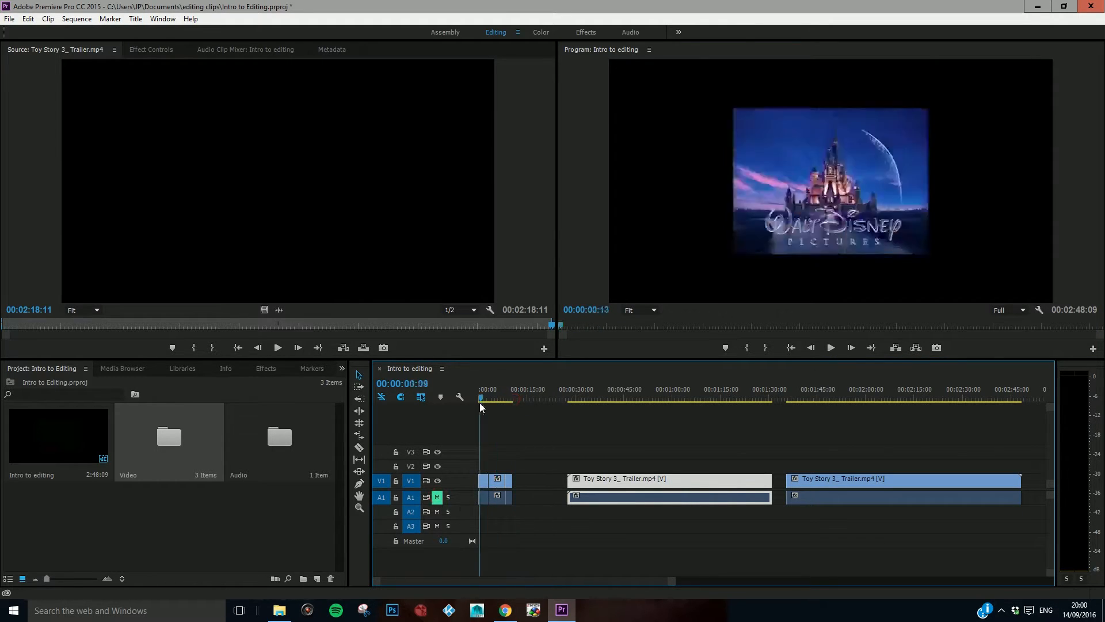
{"action": "left_click", "coordinate": [831, 347]}
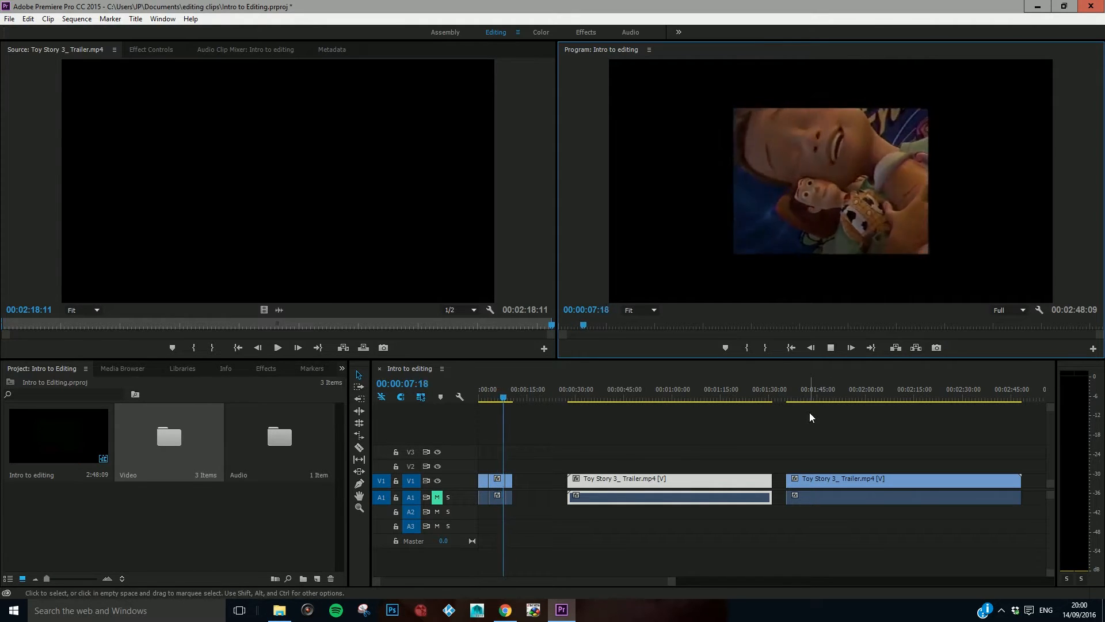
{"action": "key", "text": "space"}
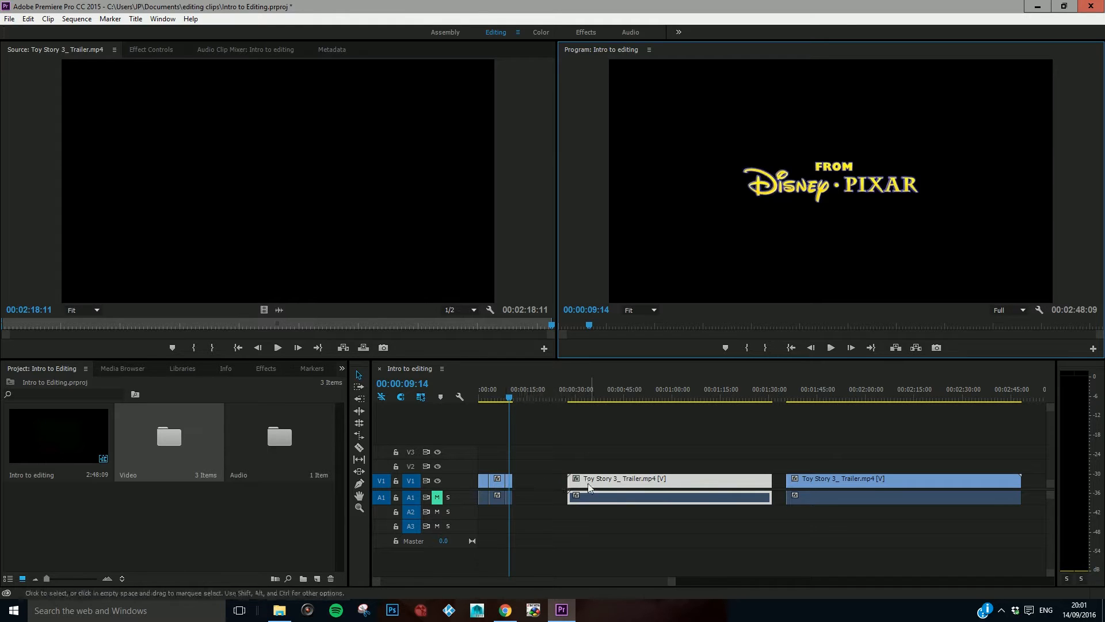
Step: Open the Audio bin and place the Saw Theme Song on track A2 from the start of the sequence
{"action": "double_click", "coordinate": [276, 443]}
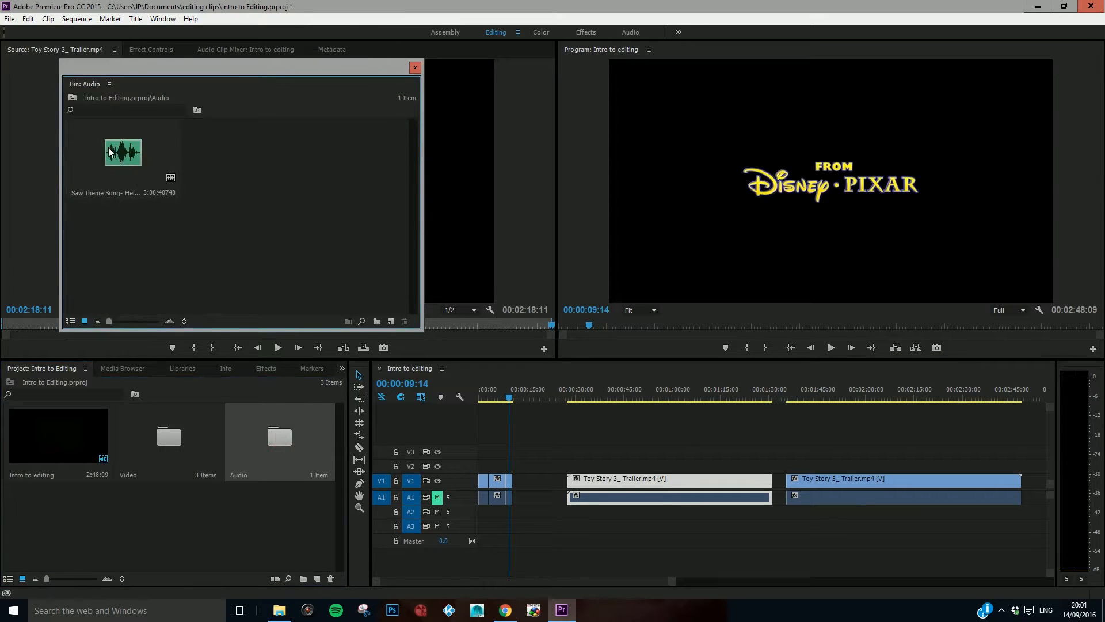
{"action": "left_click_drag", "start_coordinate": [116, 154], "coordinate": [164, 211]}
{"action": "left_click_drag", "start_coordinate": [332, 374], "coordinate": [501, 517]}
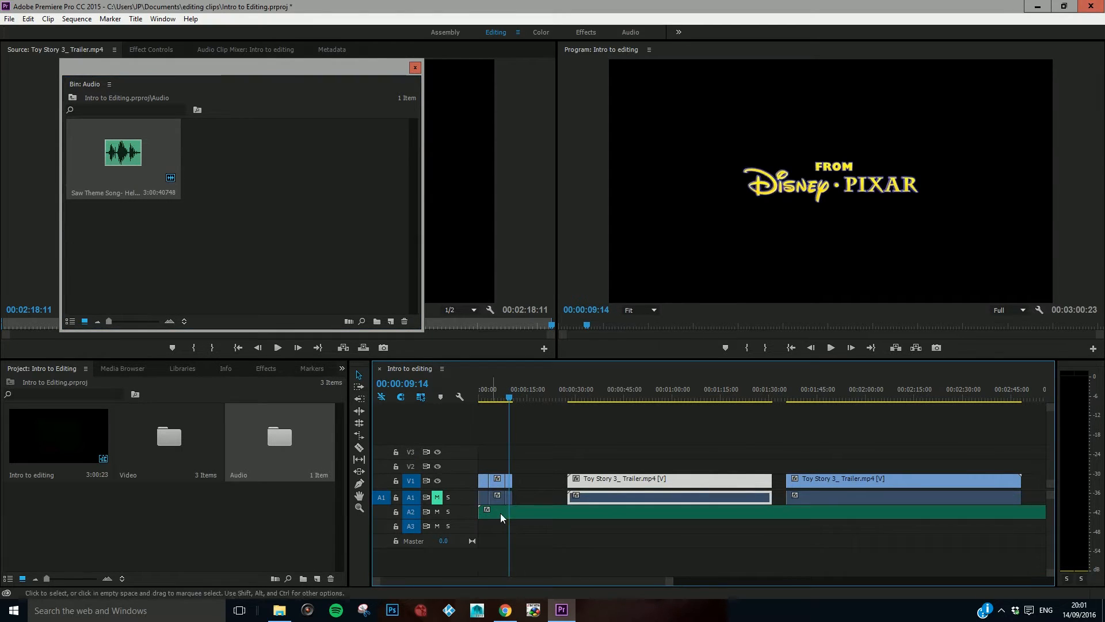
Step: Play the sequence from the start to check the first three clips against the music
{"action": "left_click_drag", "start_coordinate": [506, 405], "coordinate": [478, 406]}
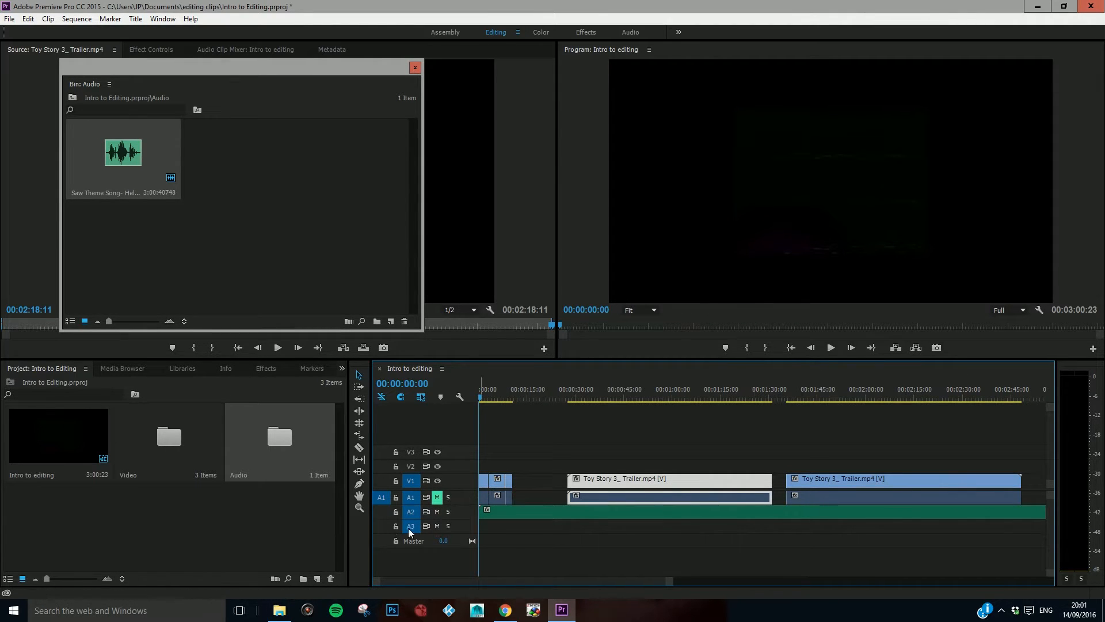
{"action": "left_click", "coordinate": [833, 348]}
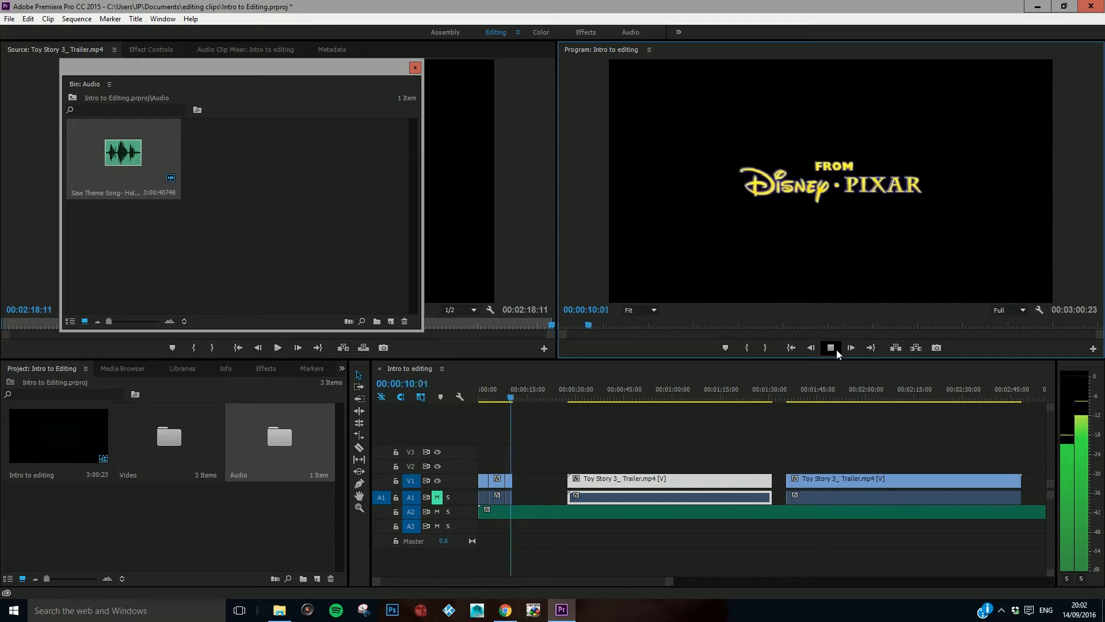
{"action": "left_click", "coordinate": [837, 349]}
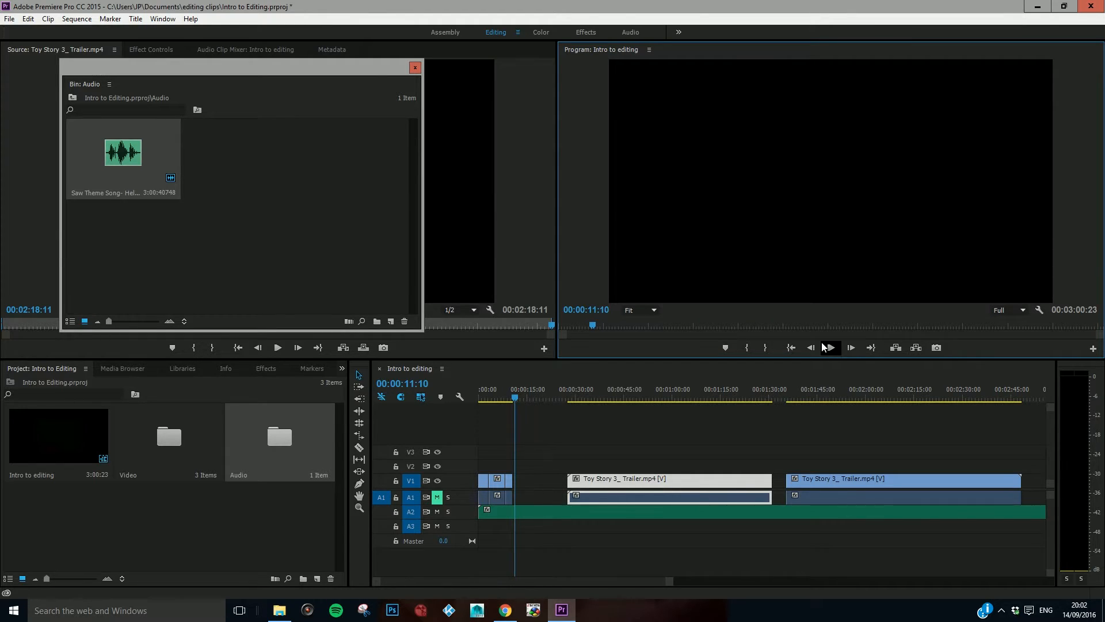
Step: Close the Audio bin, load the Toy Story 2 trailer from the Video bin into the Source Monitor, and close that bin
{"action": "left_click", "coordinate": [588, 441]}
{"action": "left_click", "coordinate": [413, 68]}
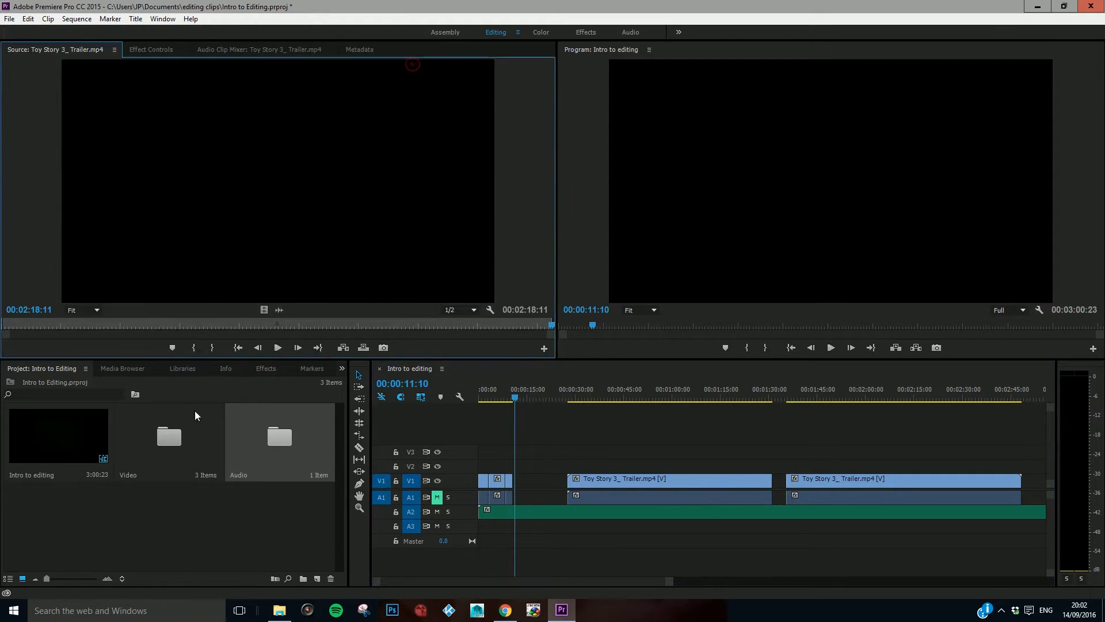
{"action": "double_click", "coordinate": [169, 438]}
{"action": "left_click_drag", "start_coordinate": [208, 72], "coordinate": [610, 121]}
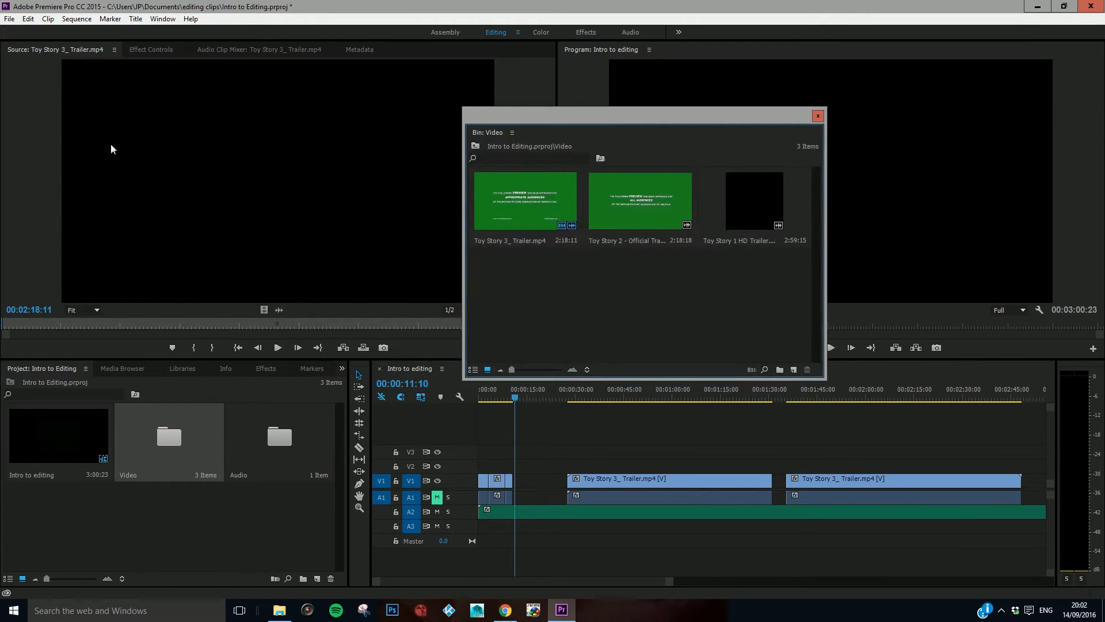
{"action": "double_click", "coordinate": [617, 209]}
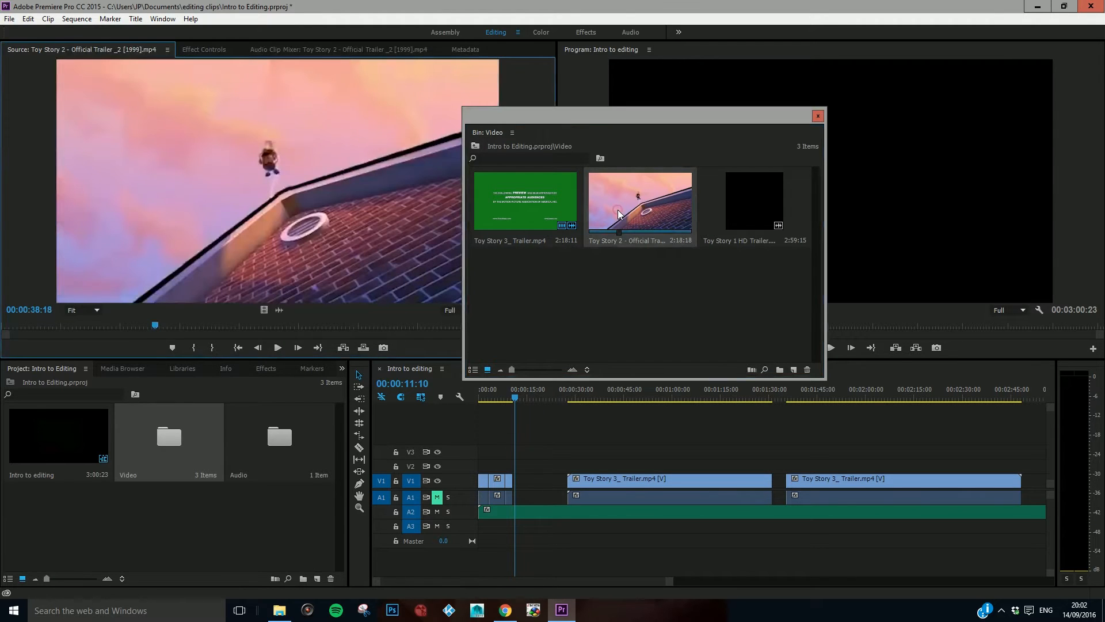
{"action": "left_click", "coordinate": [819, 117]}
Step: Find the start of the garden shot with Buzz and the pig in the Toy Story 2 trailer and mark In at 00:00:47:01
{"action": "left_click_drag", "start_coordinate": [155, 324], "coordinate": [192, 326]}
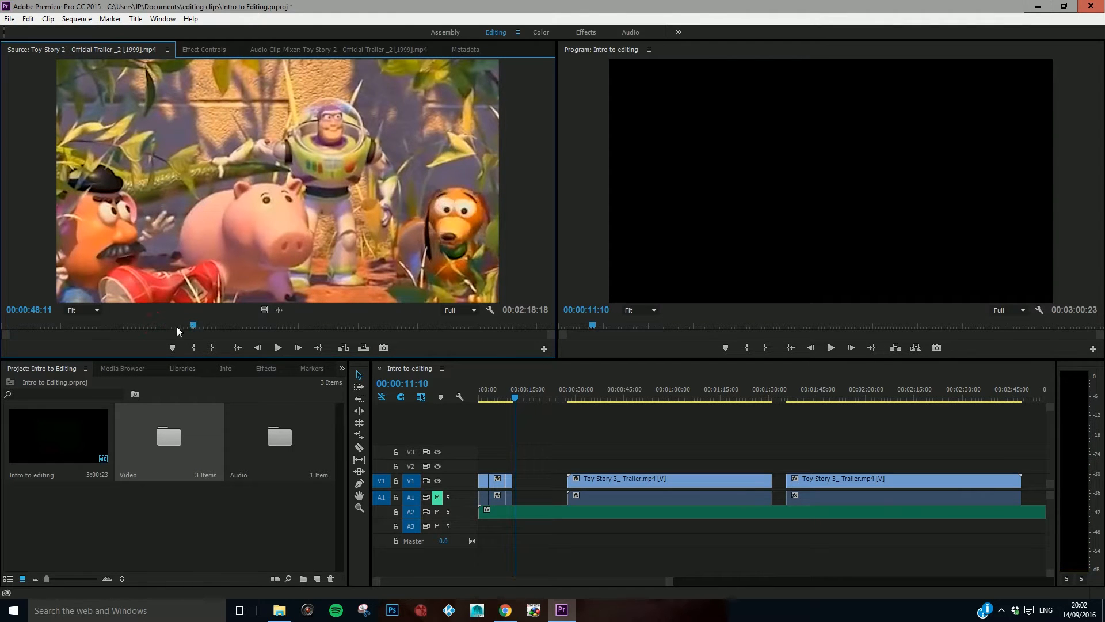
{"action": "key", "text": "Left"}
{"action": "key", "text": "Left"}
{"action": "key", "text": "Left"}
{"action": "key", "text": "Left"}
{"action": "key", "text": "Left"}
{"action": "key", "text": "Left"}
{"action": "key", "text": "Left"}
{"action": "key", "text": "Left"}
{"action": "key", "text": "Left"}
{"action": "key", "text": "Left"}
{"action": "key", "text": "Left"}
{"action": "key", "text": "Left"}
{"action": "key", "text": "Left"}
{"action": "key", "text": "Left"}
{"action": "key", "text": "Left"}
{"action": "key", "text": "Left"}
{"action": "key", "text": "Left"}
{"action": "key", "text": "Left"}
{"action": "key", "text": "Left"}
{"action": "key", "text": "Right"}
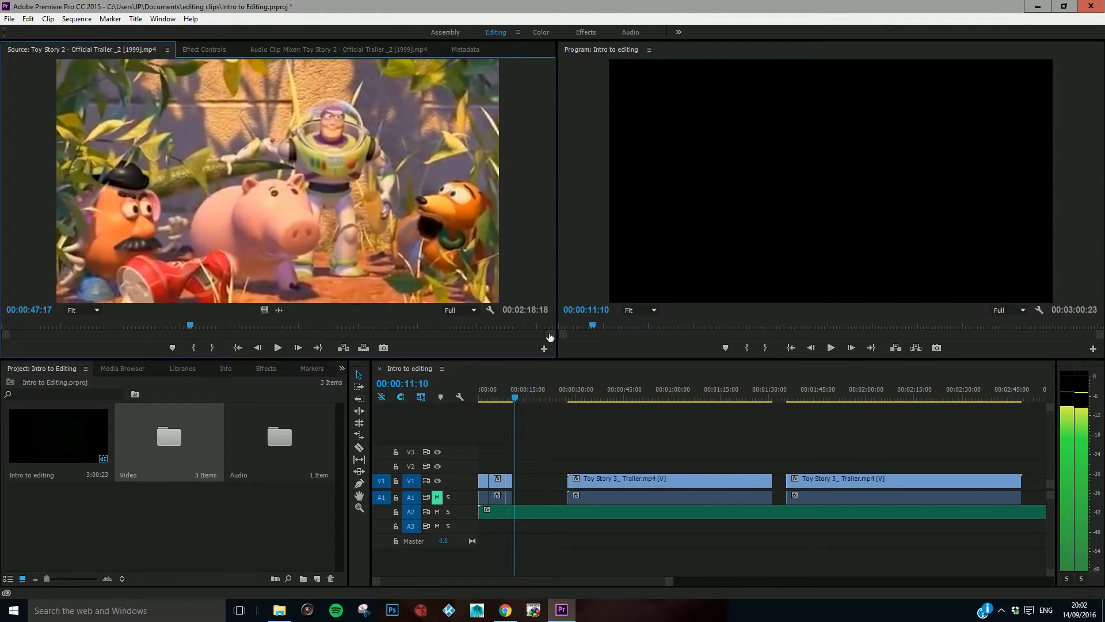
{"action": "left_click_drag", "start_coordinate": [553, 337], "coordinate": [258, 334]}
{"action": "key", "text": "Right"}
{"action": "key", "text": "Right"}
{"action": "key", "text": "Right"}
{"action": "key", "text": "Right"}
{"action": "key", "text": "Right"}
{"action": "key", "text": "Right"}
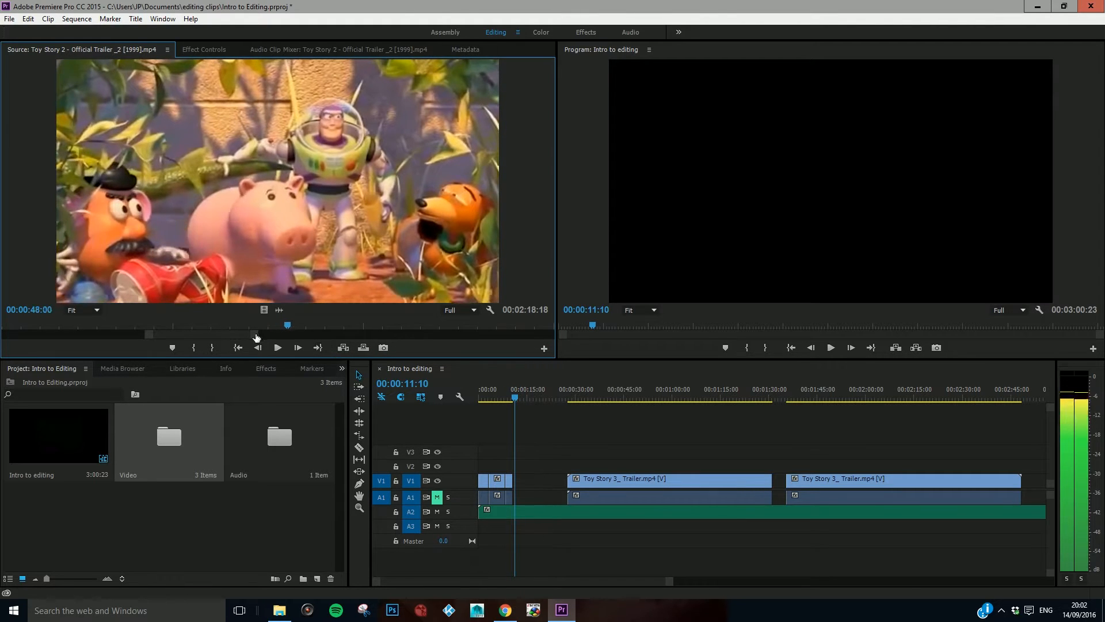
{"action": "key", "text": "Left"}
{"action": "key", "text": "Left"}
{"action": "key", "text": "Left"}
{"action": "key", "text": "Left"}
{"action": "key", "text": "Left"}
{"action": "key", "text": "Left"}
{"action": "key", "text": "Left"}
{"action": "key", "text": "Left"}
{"action": "key", "text": "Left"}
{"action": "key", "text": "Left"}
{"action": "key", "text": "Left"}
{"action": "key", "text": "Left"}
{"action": "key", "text": "Left"}
{"action": "key", "text": "Left"}
{"action": "key", "text": "Left"}
{"action": "key", "text": "Left"}
{"action": "key", "text": "Left"}
{"action": "key", "text": "Left"}
{"action": "key", "text": "Left"}
{"action": "key", "text": "Left"}
{"action": "key", "text": "Right"}
{"action": "key", "text": "Right"}
{"action": "key", "text": "Right"}
{"action": "key", "text": "Right"}
{"action": "key", "text": "Right"}
{"action": "key", "text": "Right"}
{"action": "key", "text": "Right"}
{"action": "key", "text": "Right"}
{"action": "key", "text": "Right"}
{"action": "key", "text": "Right"}
{"action": "key", "text": "Right"}
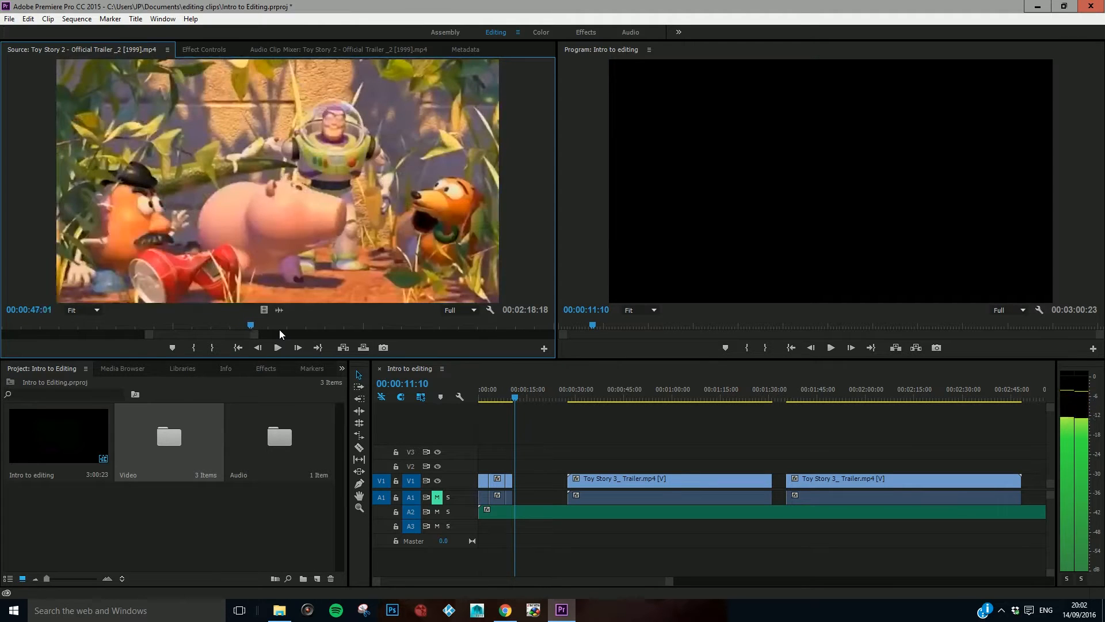
{"action": "key", "text": "Left"}
{"action": "key", "text": "Left"}
{"action": "key", "text": "Left"}
{"action": "key", "text": "Left"}
{"action": "key", "text": "Left"}
{"action": "key", "text": "Right"}
{"action": "key", "text": "Right"}
{"action": "key", "text": "Right"}
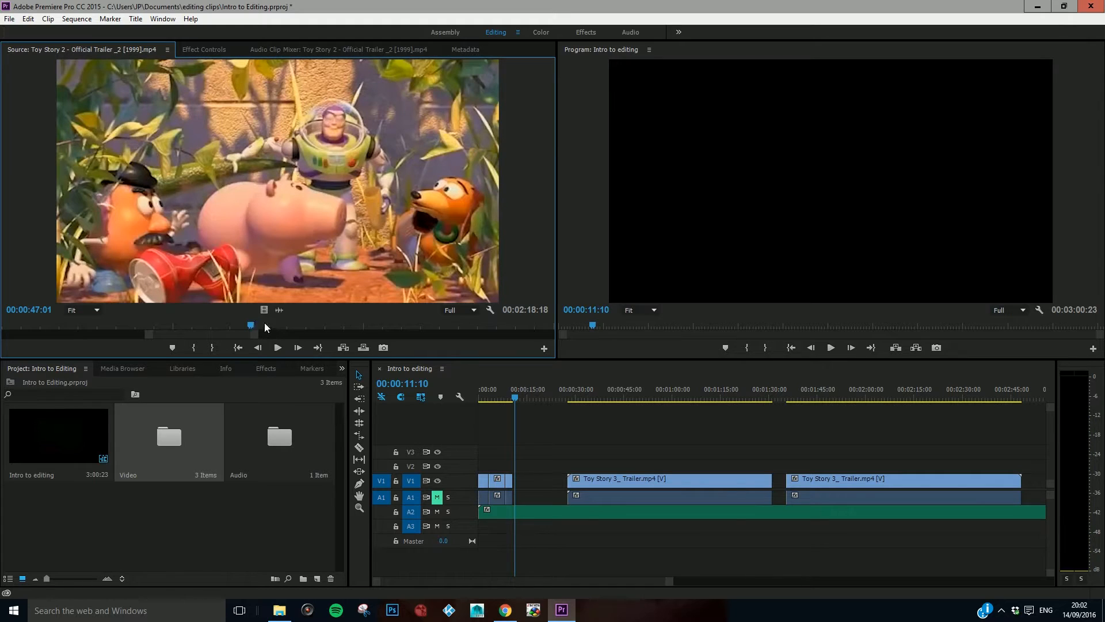
{"action": "key", "text": "i"}
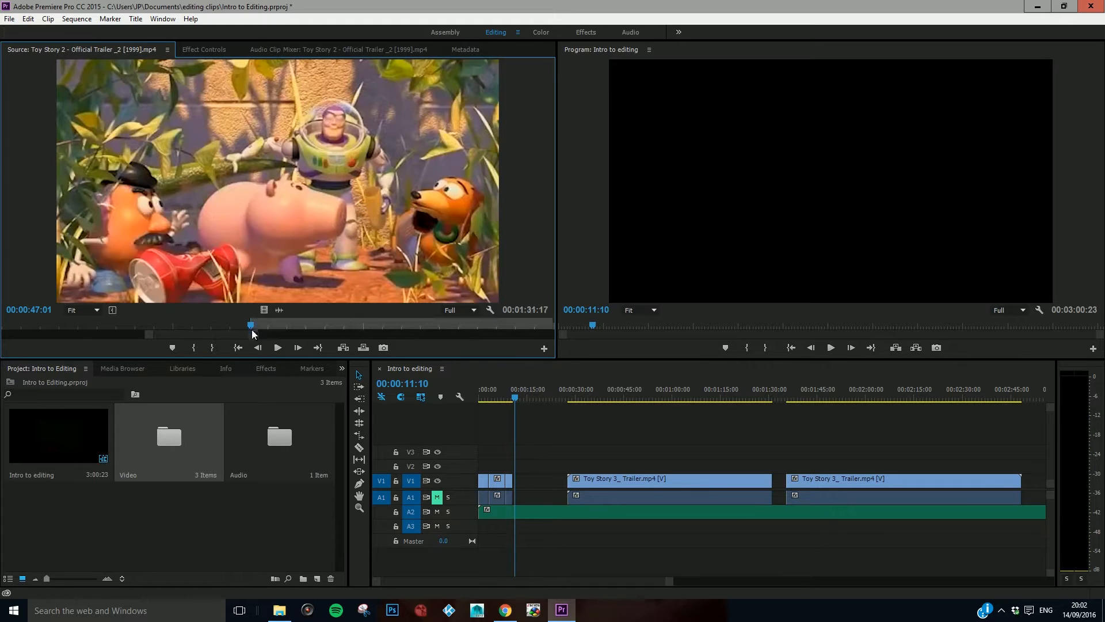
Step: Find the last frame of the garden shot before the street scene and mark Out at 00:00:50:15 in the Toy Story 2 trailer
{"action": "left_click_drag", "start_coordinate": [255, 338], "coordinate": [278, 336]}
{"action": "key", "text": "space"}
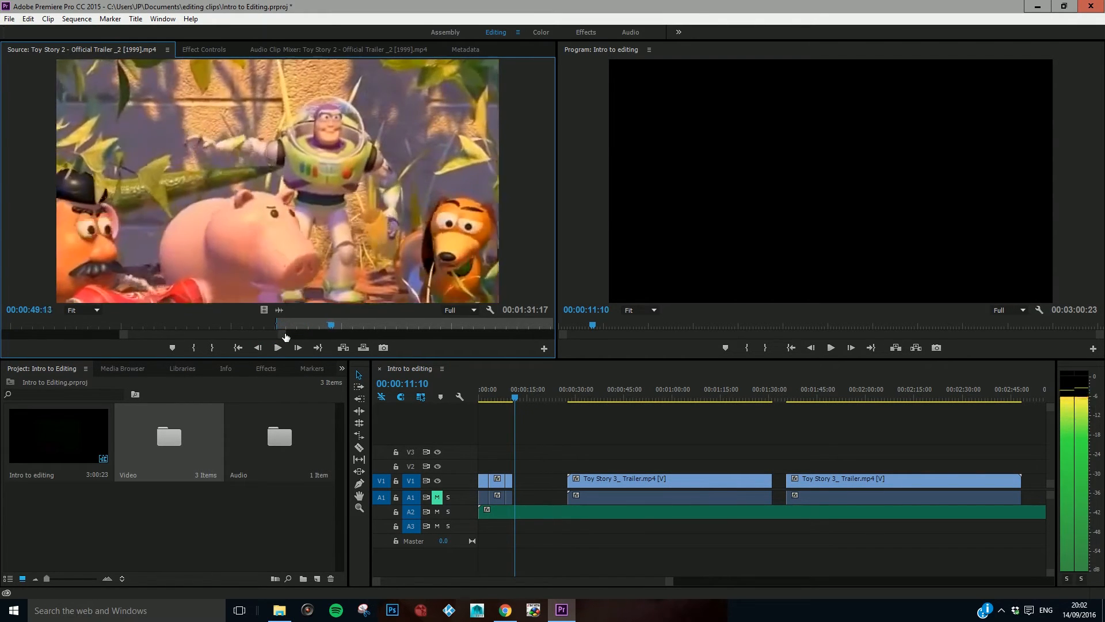
{"action": "key", "text": "Left"}
{"action": "key", "text": "Left"}
{"action": "key", "text": "Left"}
{"action": "key", "text": "Left"}
{"action": "key", "text": "Left"}
{"action": "key", "text": "Left"}
{"action": "key", "text": "Left"}
{"action": "key", "text": "Left"}
{"action": "key", "text": "Left"}
{"action": "key", "text": "Left"}
{"action": "key", "text": "Left"}
{"action": "key", "text": "Left"}
{"action": "key", "text": "Left"}
{"action": "key", "text": "Left"}
{"action": "key", "text": "Left"}
{"action": "key", "text": "Left"}
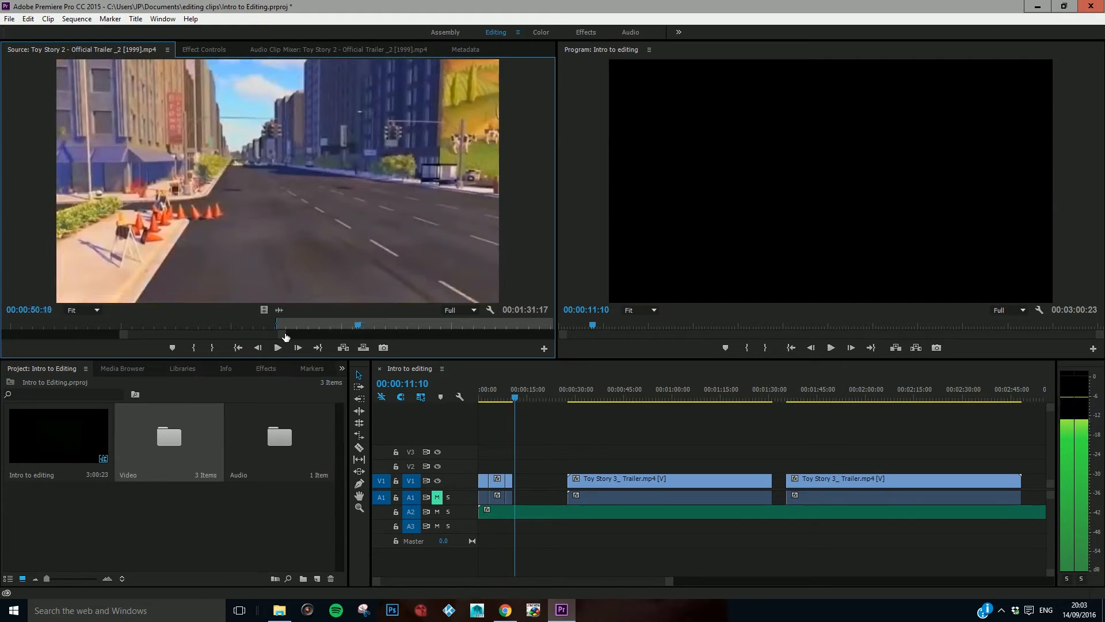
{"action": "key", "text": "Right"}
{"action": "key", "text": "Right"}
{"action": "key", "text": "Right"}
{"action": "key", "text": "Right"}
{"action": "key", "text": "Right"}
{"action": "key", "text": "Right"}
{"action": "key", "text": "Right"}
{"action": "key", "text": "Right"}
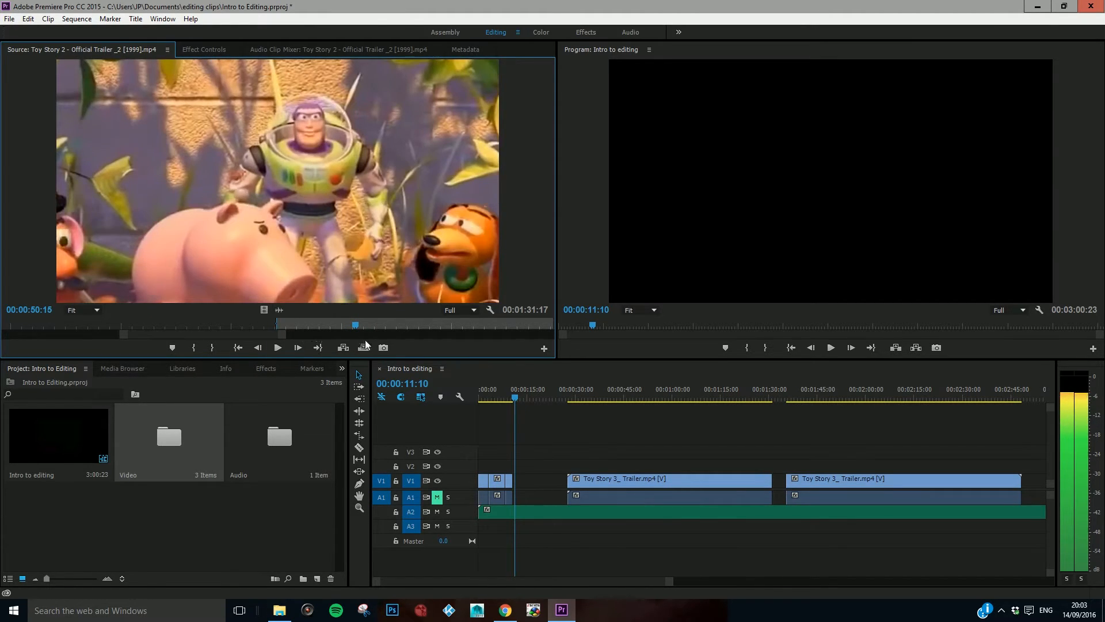
{"action": "key", "text": "o"}
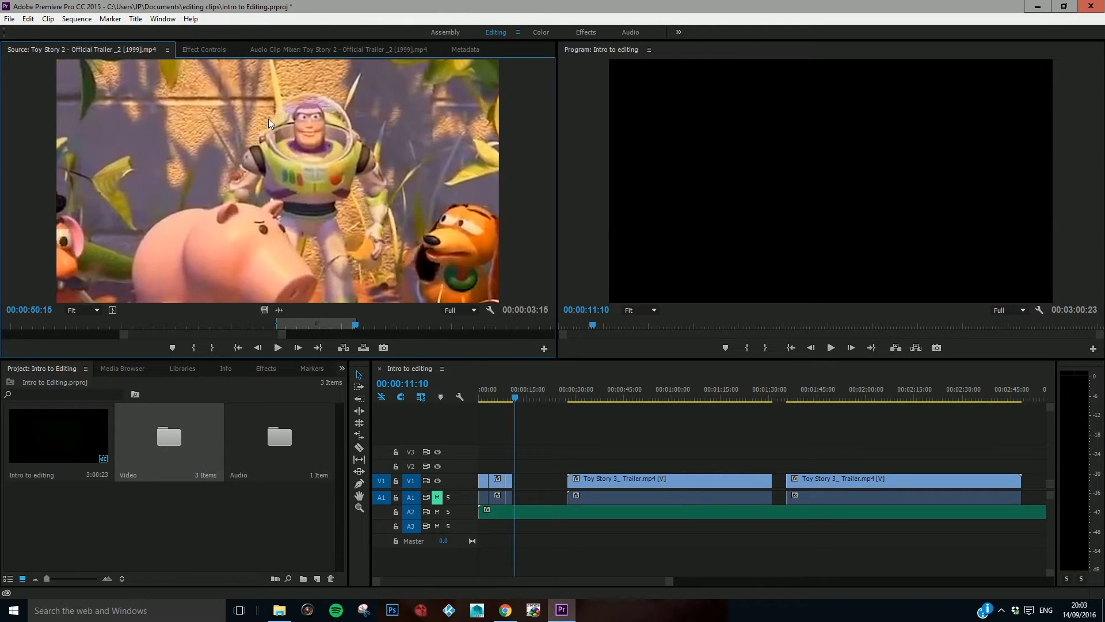
Step: Place the marked Toy Story 2 shot on V1 and A1 and butt it against the end of the opening clips
{"action": "left_click_drag", "start_coordinate": [515, 360], "coordinate": [521, 483]}
{"action": "left_click_drag", "start_coordinate": [514, 398], "coordinate": [499, 399]}
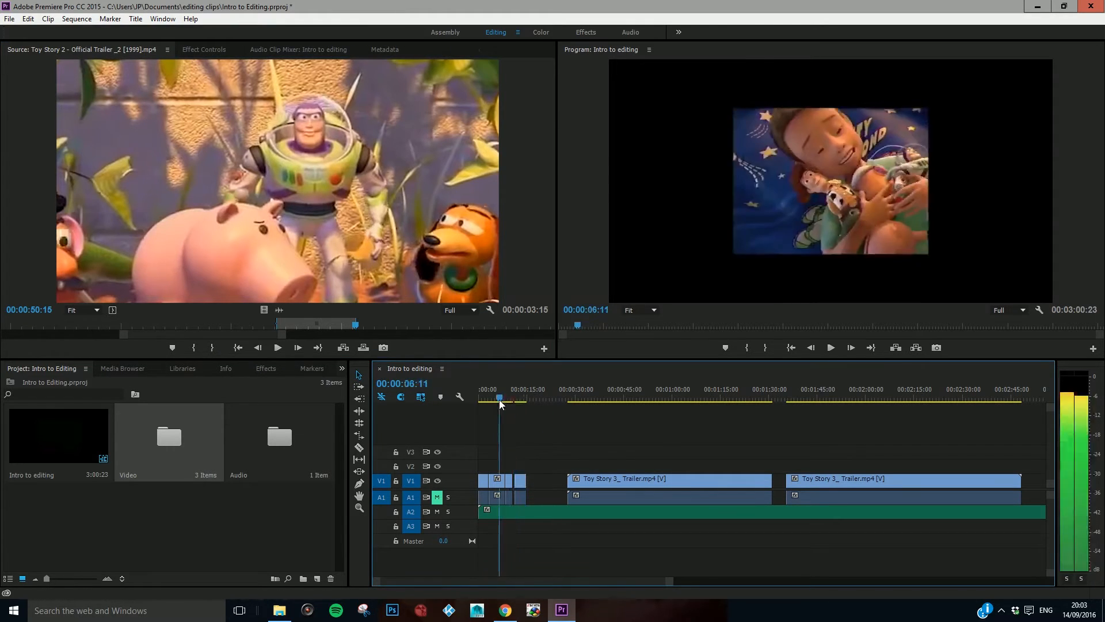
{"action": "left_click_drag", "start_coordinate": [519, 483], "coordinate": [517, 483]}
{"action": "mouse_move", "coordinate": [499, 399]}
{"action": "left_mouse_down"}
{"action": "mouse_move", "coordinate": [522, 408]}
{"action": "mouse_move", "coordinate": [485, 416]}
{"action": "left_mouse_up"}
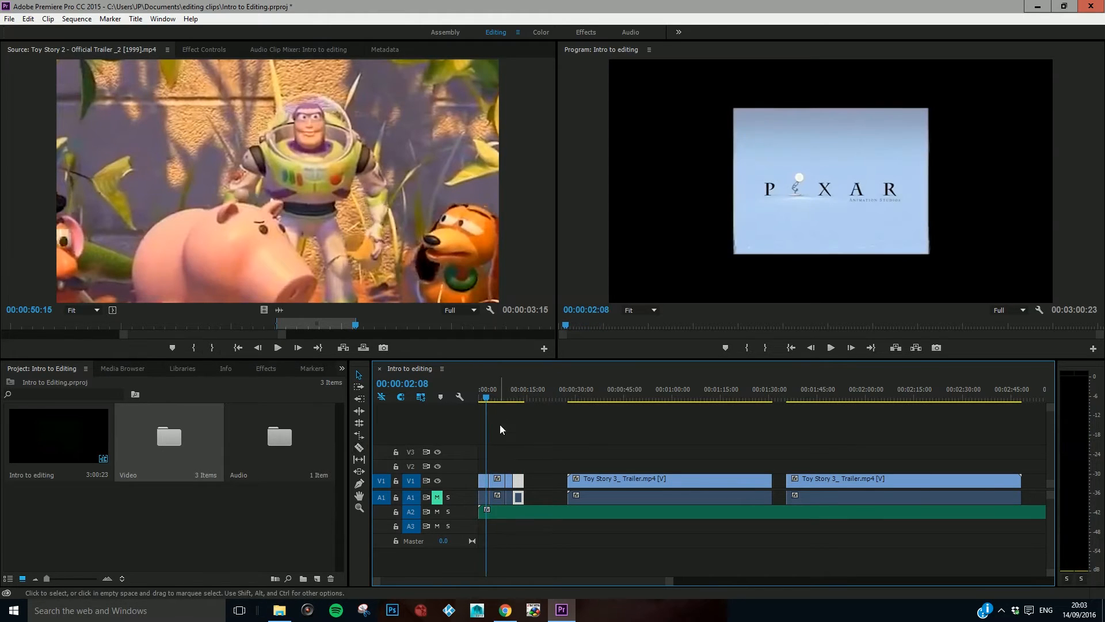
Step: Find the start of the shot of the boy riding his toy horse in the first long Toy Story 3 clip and cut it at 00:00:42:04
{"action": "left_click", "coordinate": [623, 393]}
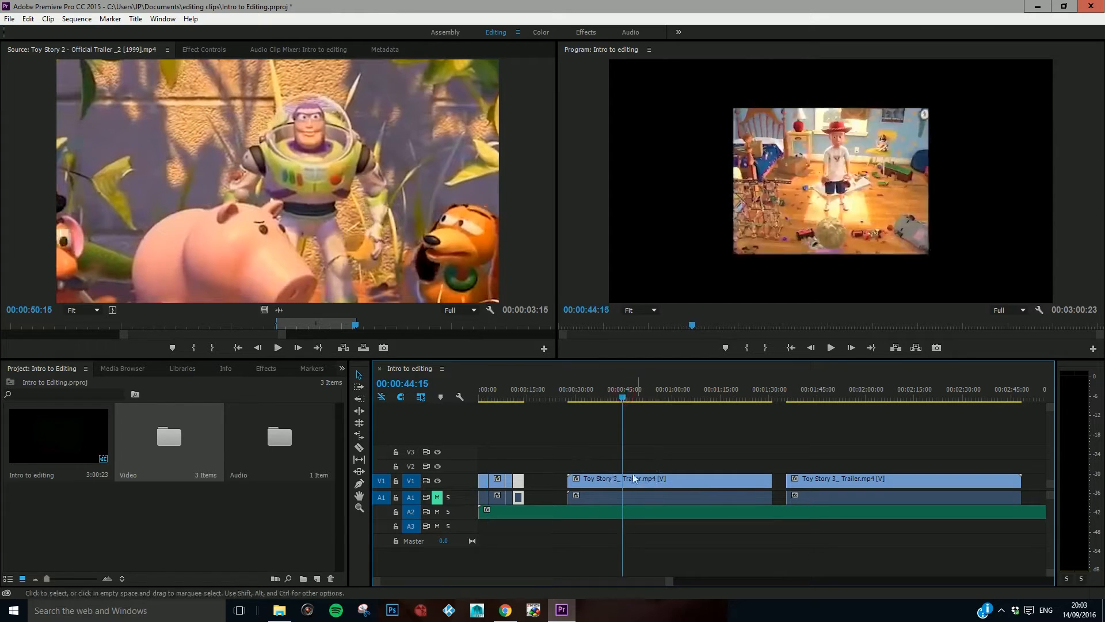
{"action": "key", "text": "space"}
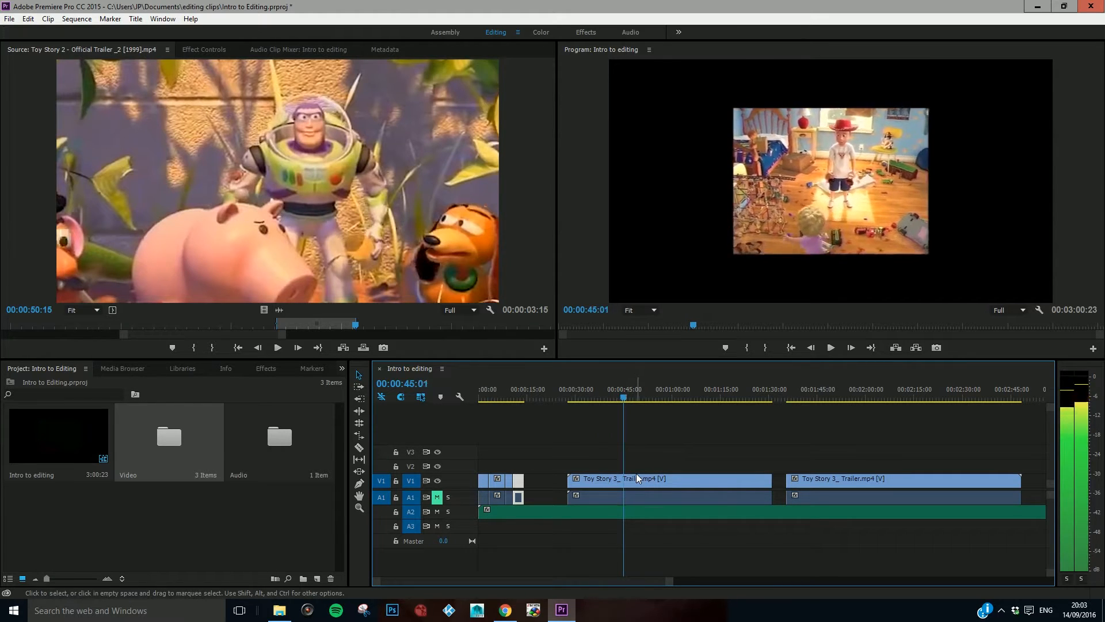
{"action": "key", "text": "j"}
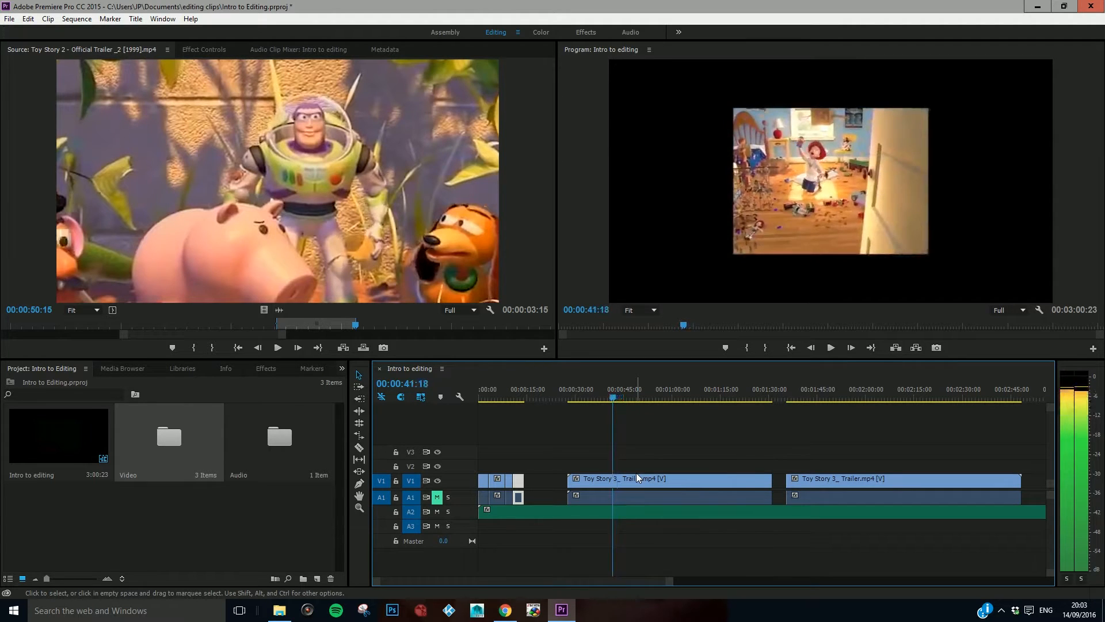
{"action": "key", "text": "Right"}
{"action": "key", "text": "Right"}
{"action": "key", "text": "Right"}
{"action": "key", "text": "Right"}
{"action": "key", "text": "Right"}
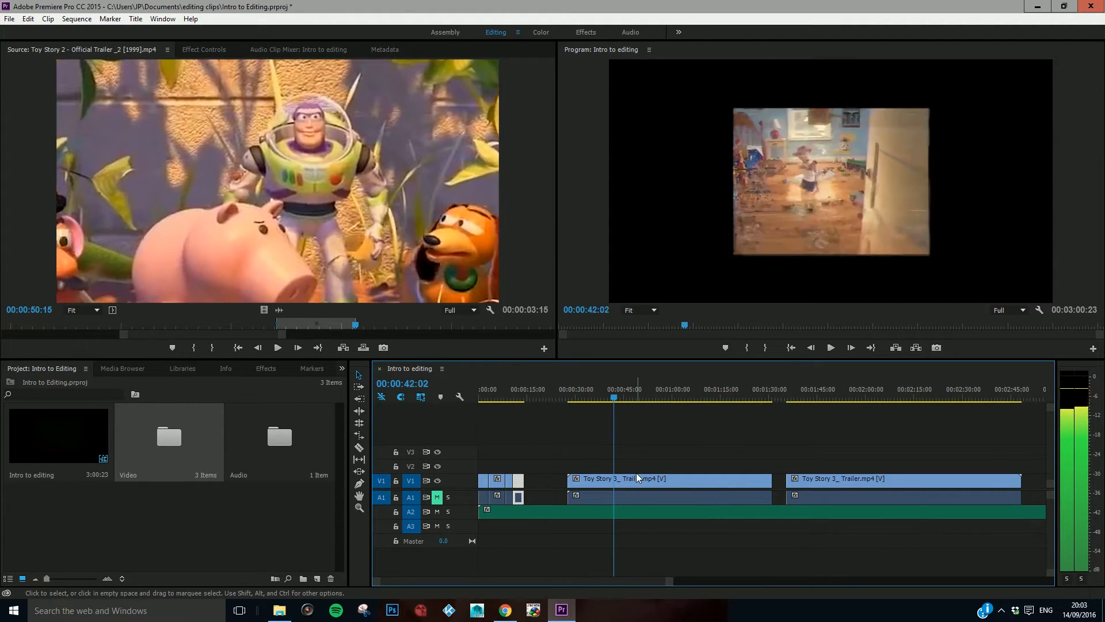
{"action": "key", "text": "Right"}
{"action": "key", "text": "Right"}
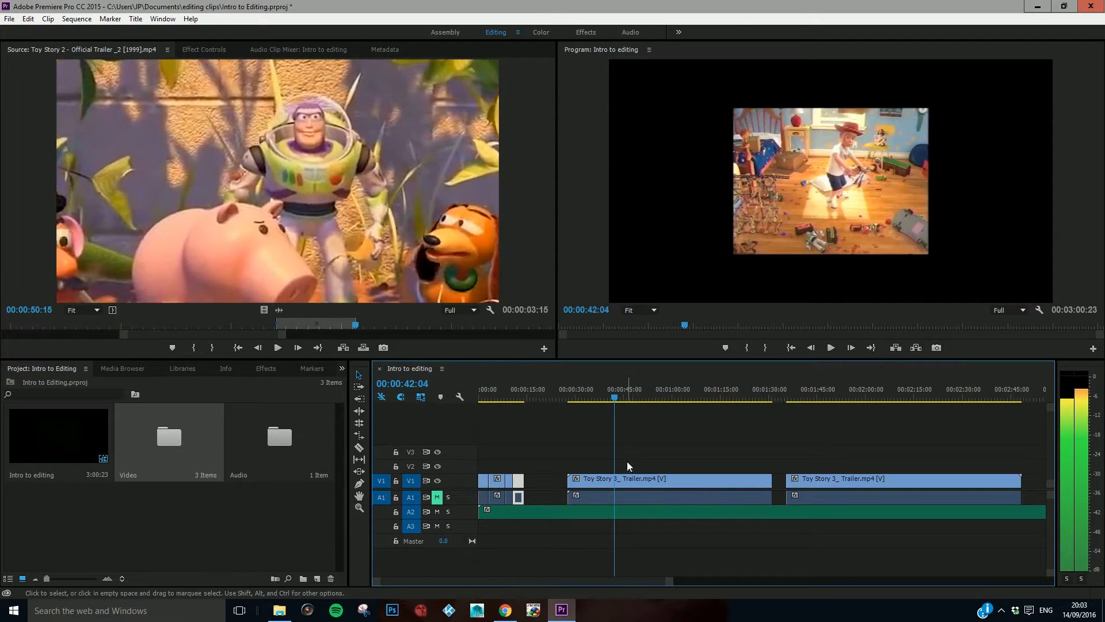
{"action": "left_click_drag", "start_coordinate": [662, 582], "coordinate": [685, 582]}
{"action": "key", "text": "c"}
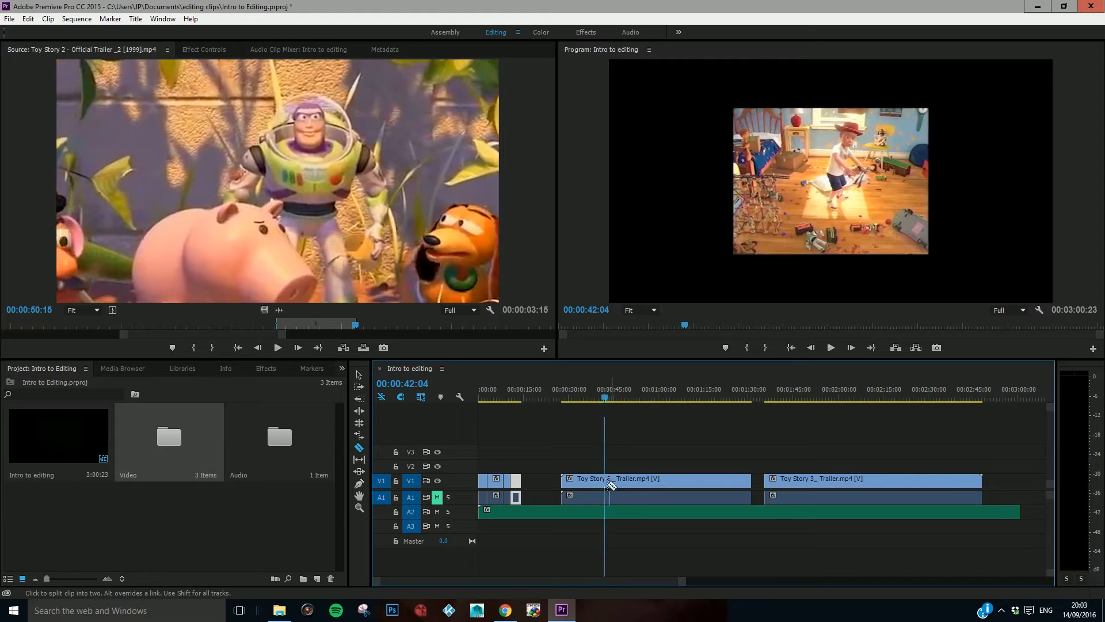
{"action": "left_click_drag", "start_coordinate": [676, 581], "coordinate": [517, 591]}
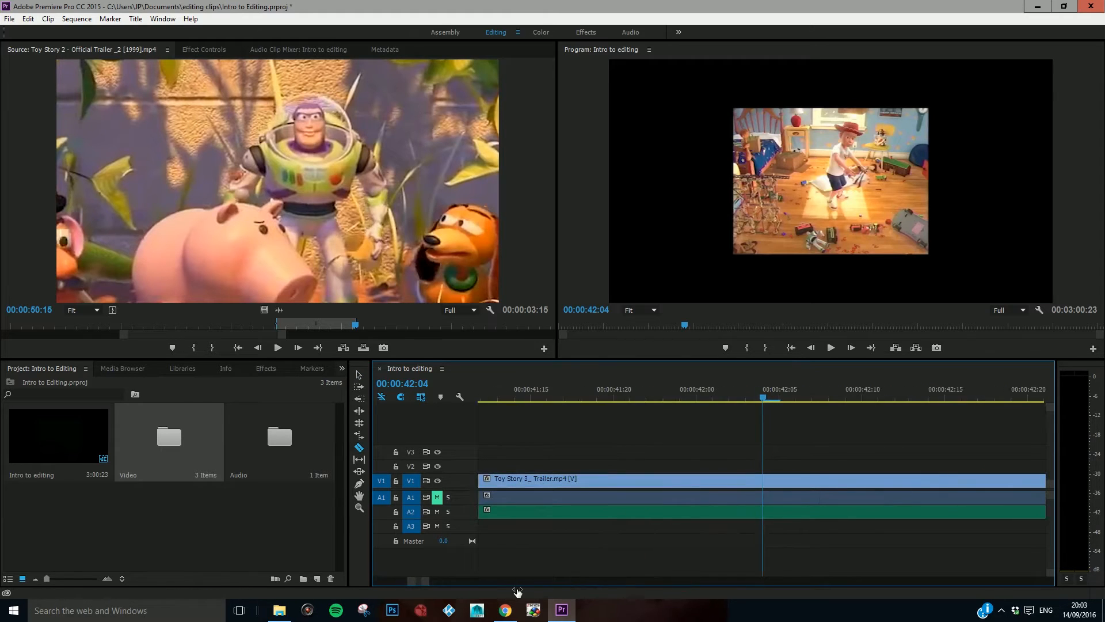
{"action": "left_click", "coordinate": [764, 484]}
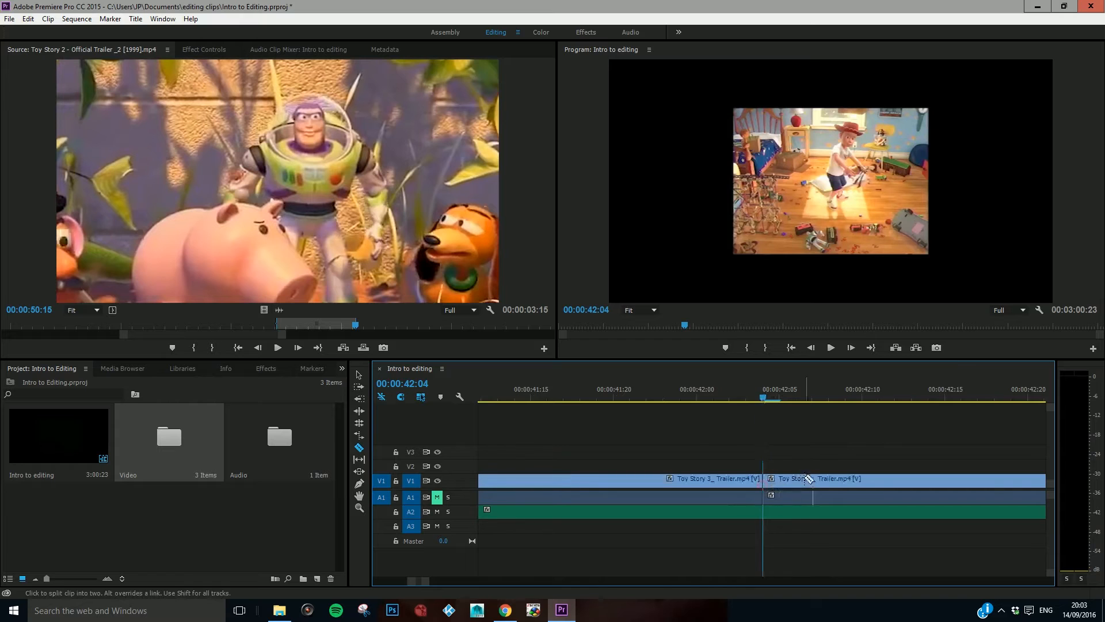
Step: Find the end of the boy's bedroom shot and cut the Toy Story 3 clip again at 00:00:45:15
{"action": "key", "text": "space"}
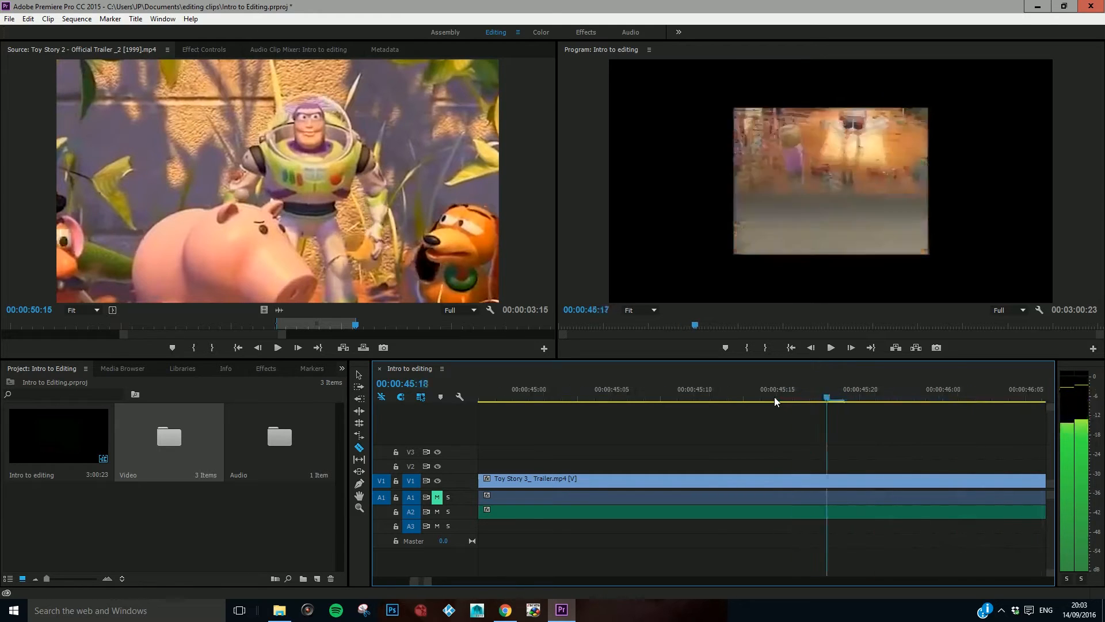
{"action": "key", "text": "Left"}
{"action": "key", "text": "Left"}
{"action": "key", "text": "Left"}
{"action": "key", "text": "Left"}
{"action": "key", "text": "Left"}
{"action": "key", "text": "Left"}
{"action": "key", "text": "Left"}
{"action": "key", "text": "Left"}
{"action": "key", "text": "Left"}
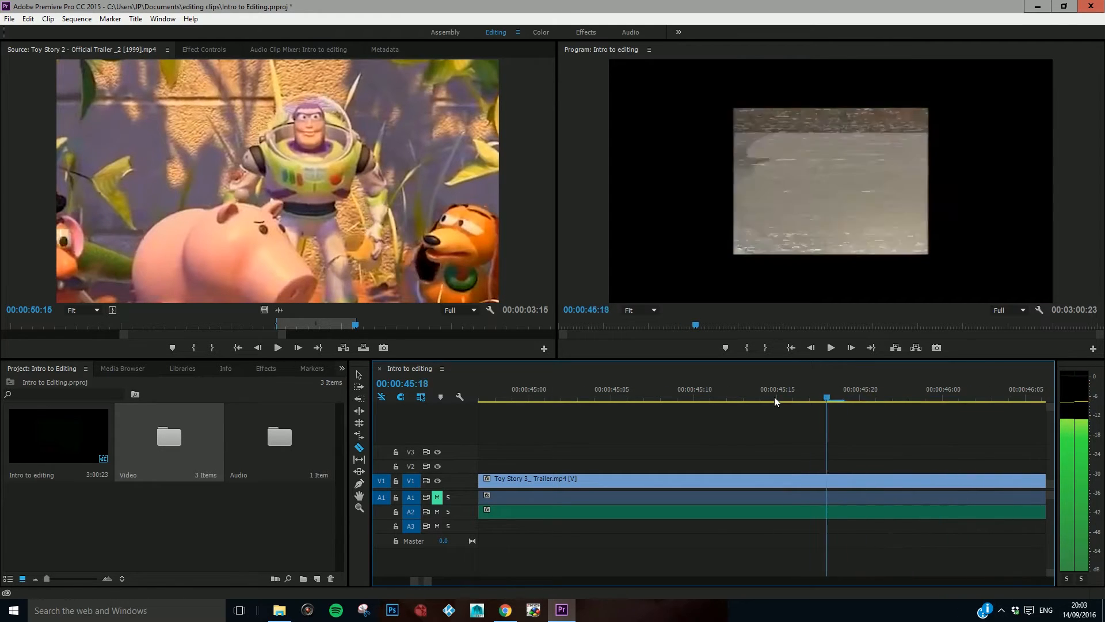
{"action": "key", "text": "Left"}
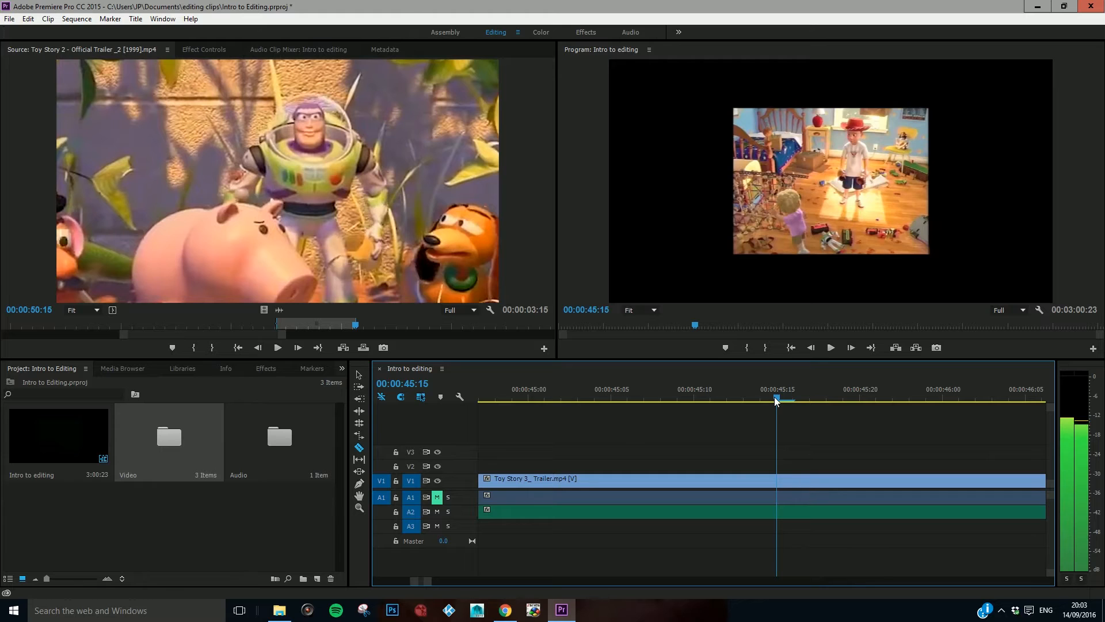
{"action": "left_click", "coordinate": [778, 482]}
Step: Move the cut-out bedroom shot so it directly follows the Toy Story 2 garden shot
{"action": "left_click_drag", "start_coordinate": [427, 581], "coordinate": [364, 578]}
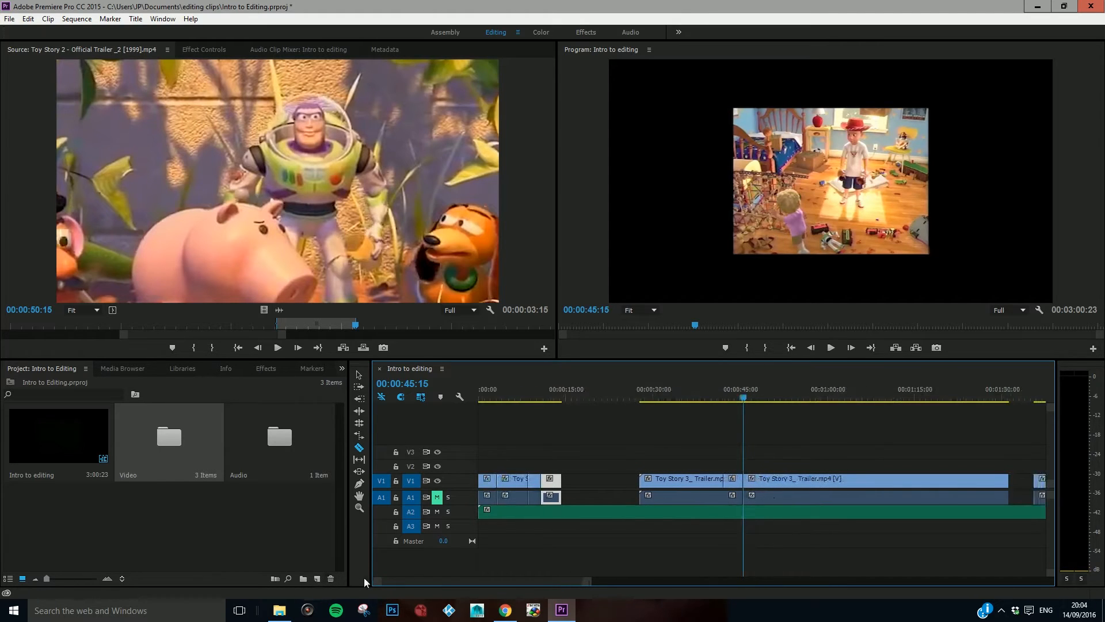
{"action": "key", "text": "v"}
{"action": "key", "text": "c"}
{"action": "key", "text": "v"}
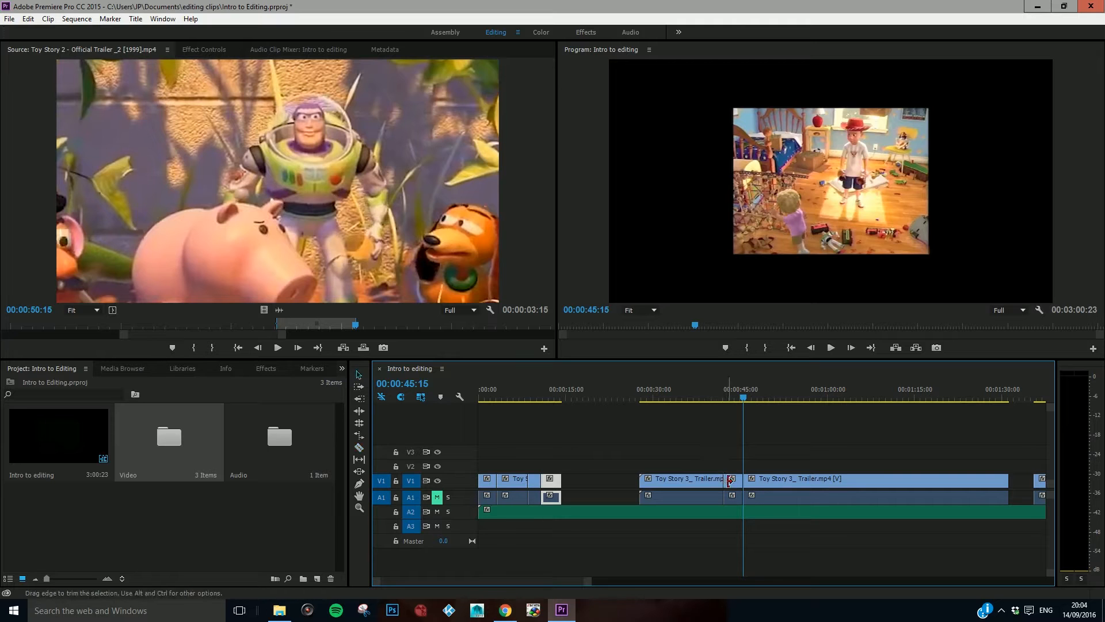
{"action": "left_click_drag", "start_coordinate": [734, 484], "coordinate": [573, 483]}
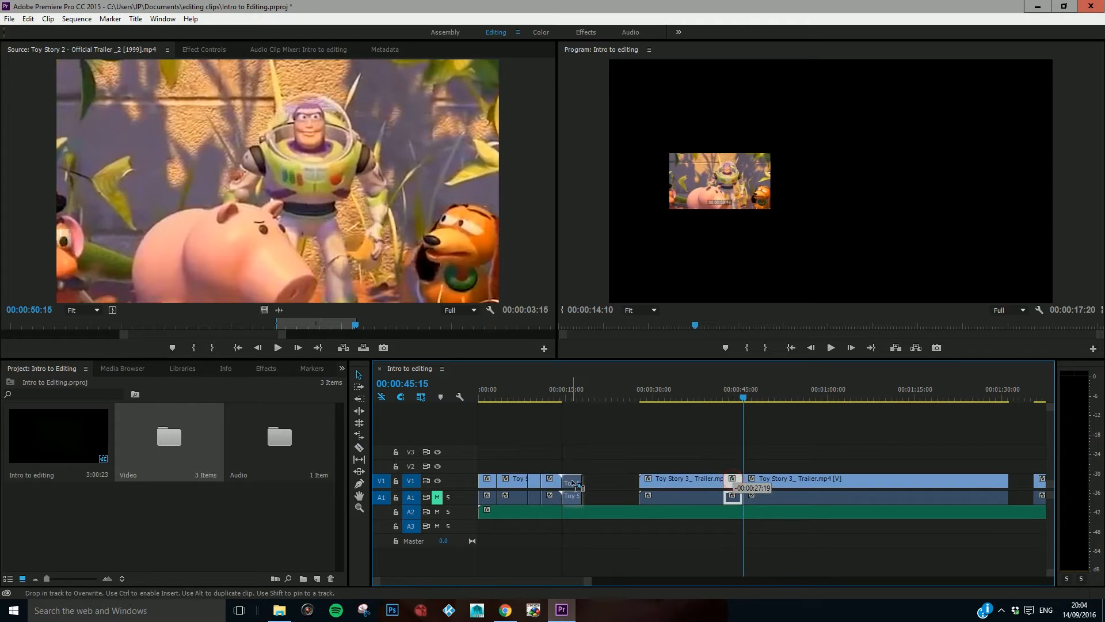
Step: Play the sequence from the start through the bedroom shot to check the assembled clips against the music
{"action": "left_click", "coordinate": [543, 396]}
{"action": "left_click_drag", "start_coordinate": [543, 396], "coordinate": [461, 402]}
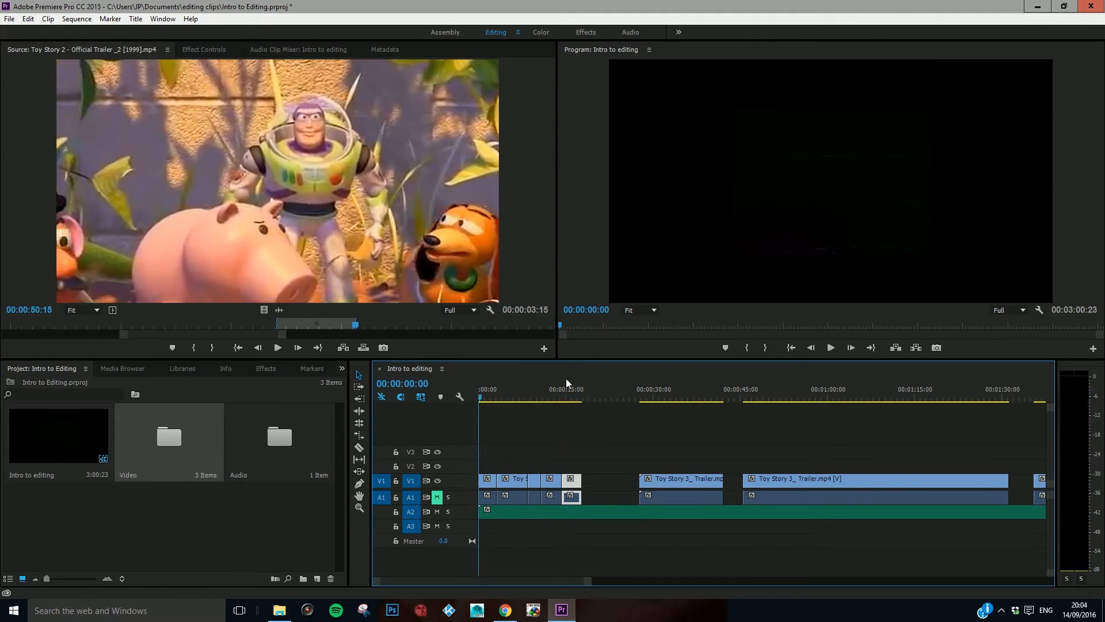
{"action": "left_click", "coordinate": [831, 347]}
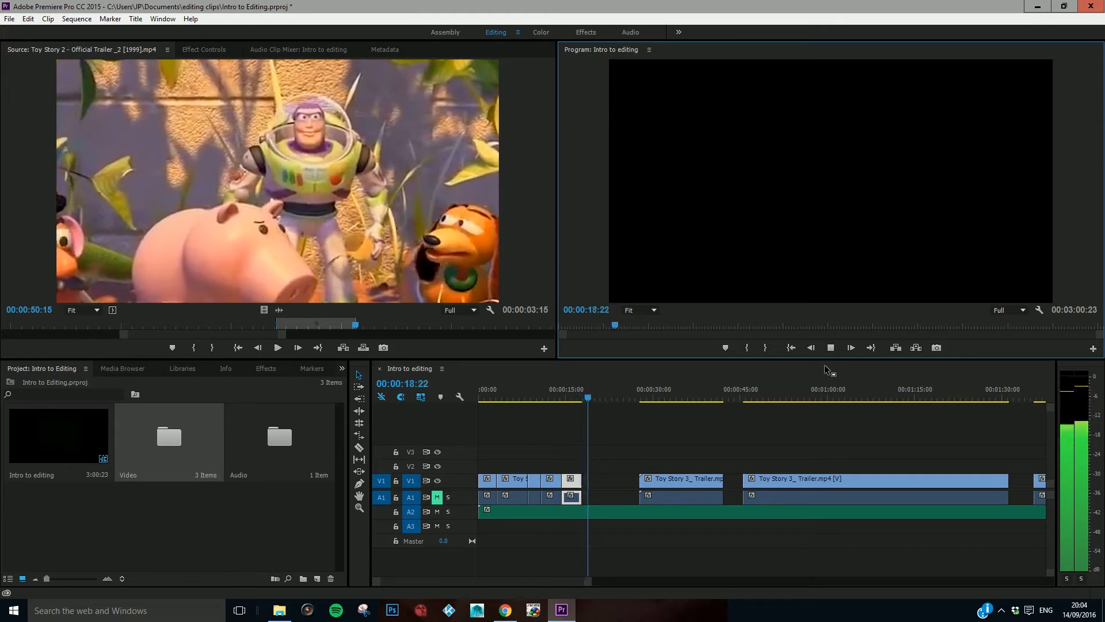
{"action": "key", "text": "space"}
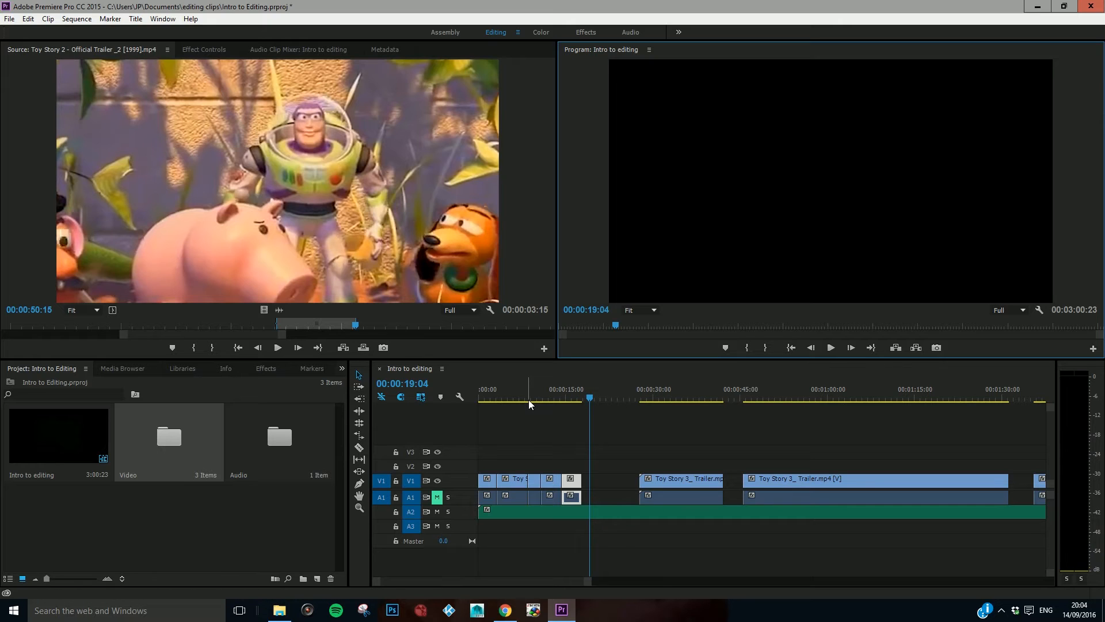
Step: Move the Toy Story 3 piece left before the cut up against the bedroom shot and delete the two remaining Toy Story 3 clips
{"action": "left_click", "coordinate": [506, 395]}
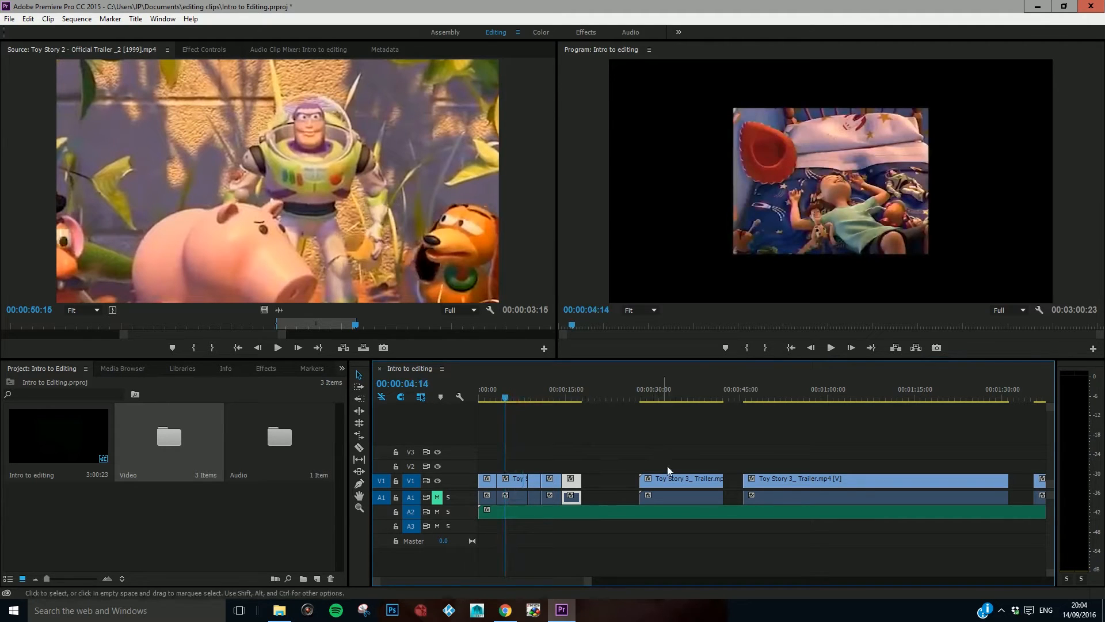
{"action": "left_click_drag", "start_coordinate": [666, 477], "coordinate": [608, 478]}
{"action": "left_click", "coordinate": [783, 479]}
{"action": "key", "text": "Delete"}
{"action": "left_click", "coordinate": [1043, 480]}
{"action": "key", "text": "Delete"}
Step: Return the playhead to the start of the sequence and mark the In point at 00:00:00:00
{"action": "left_click_drag", "start_coordinate": [495, 388], "coordinate": [627, 412]}
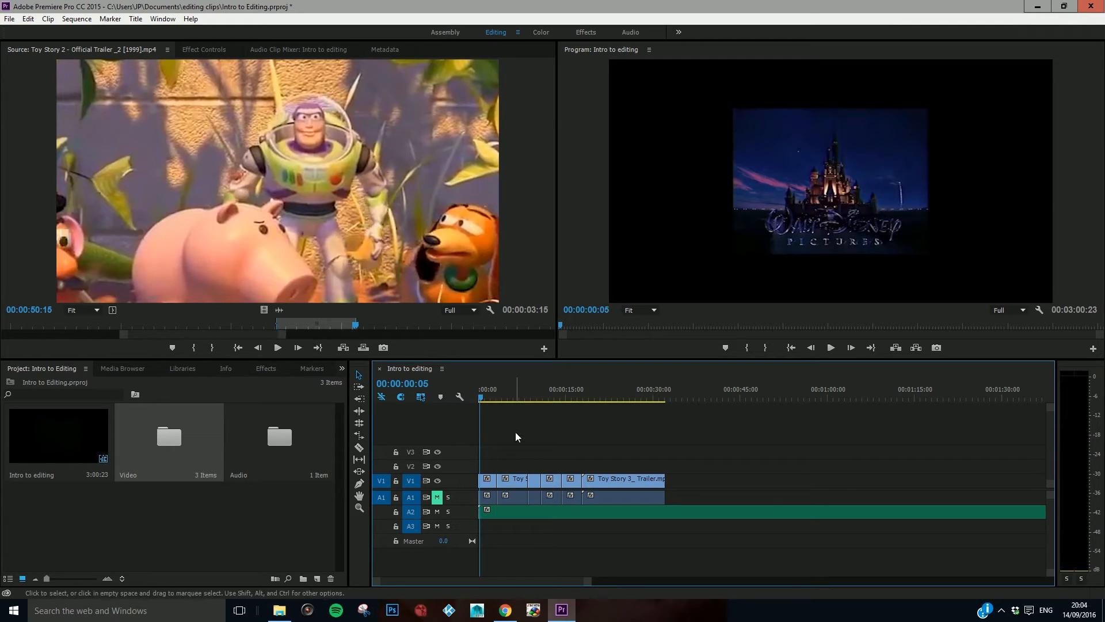
{"action": "left_click", "coordinate": [419, 347]}
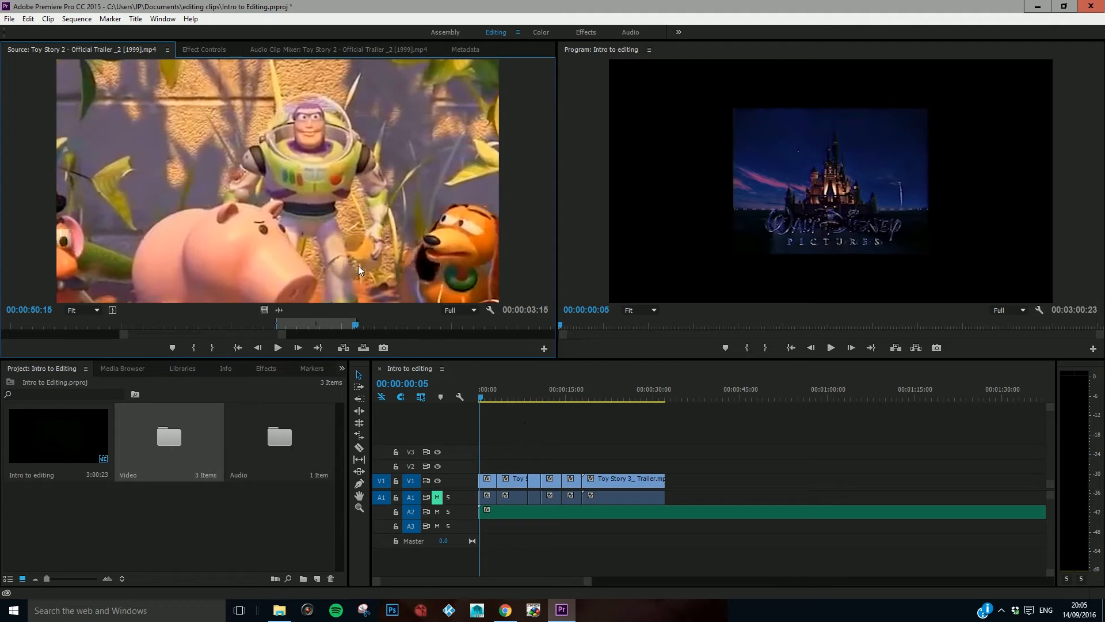
{"action": "left_click", "coordinate": [543, 422]}
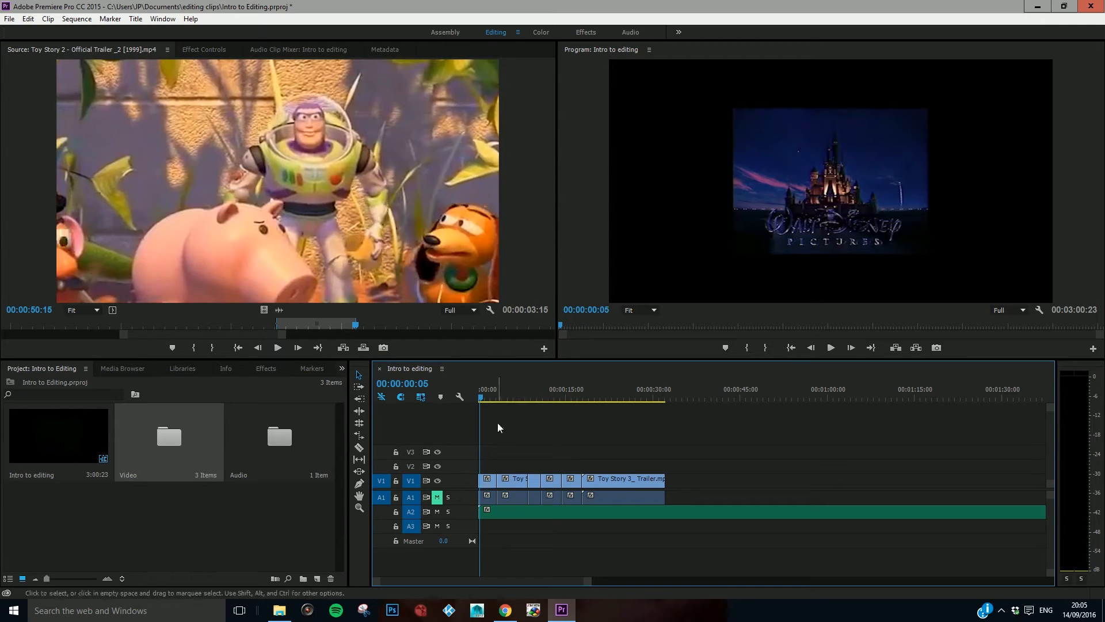
{"action": "left_click", "coordinate": [479, 396]}
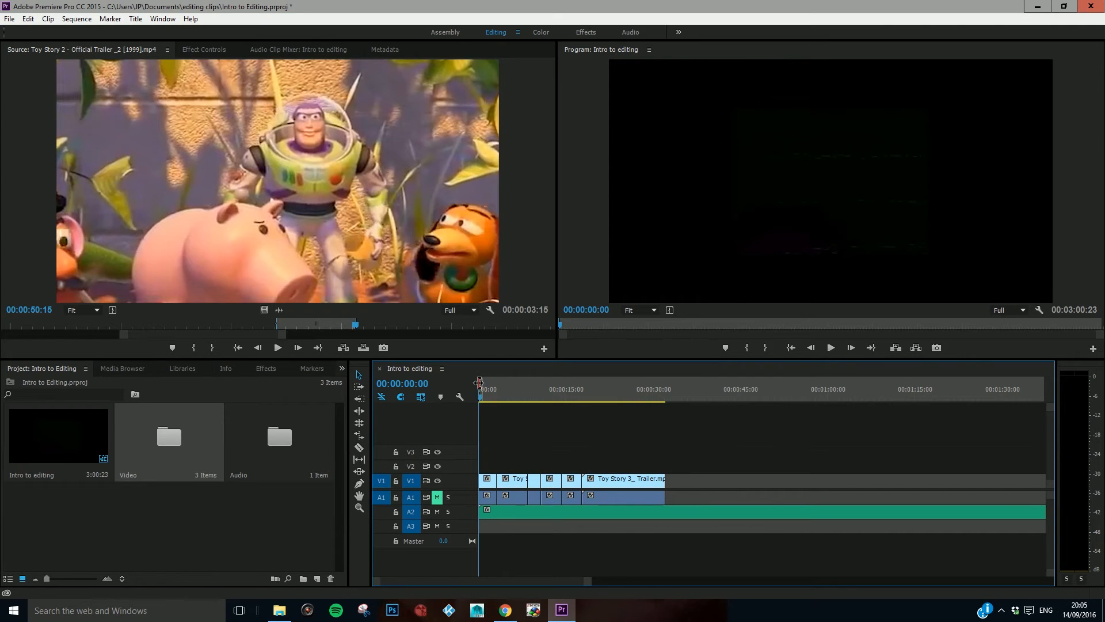
Step: Advance the playhead to the end of the last Toy Story 3 clip and mark the Out point at 00:00:32:06
{"action": "left_click", "coordinate": [659, 399]}
{"action": "key", "text": "Right"}
{"action": "key", "text": "Right"}
{"action": "key", "text": "Right"}
{"action": "key", "text": "Right"}
{"action": "key", "text": "Right"}
{"action": "key", "text": "Right"}
{"action": "key", "text": "Right"}
{"action": "key", "text": "Right"}
{"action": "key", "text": "Right"}
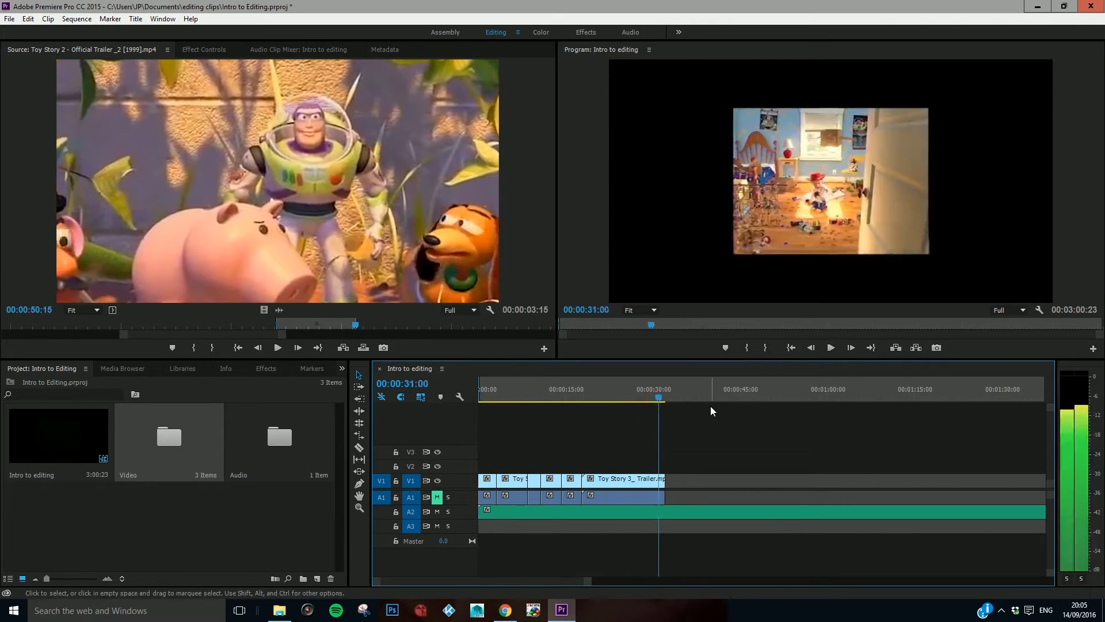
{"action": "key", "text": "Right"}
{"action": "key", "text": "Right"}
{"action": "key", "text": "Right"}
{"action": "key", "text": "Right"}
{"action": "key", "text": "Right"}
{"action": "key", "text": "Right"}
{"action": "key", "text": "Right"}
{"action": "key", "text": "Right"}
{"action": "key", "text": "Right"}
{"action": "key", "text": "Right"}
{"action": "key", "text": "Right"}
{"action": "key", "text": "Right"}
{"action": "key", "text": "Right"}
{"action": "key", "text": "Right"}
{"action": "key", "text": "Right"}
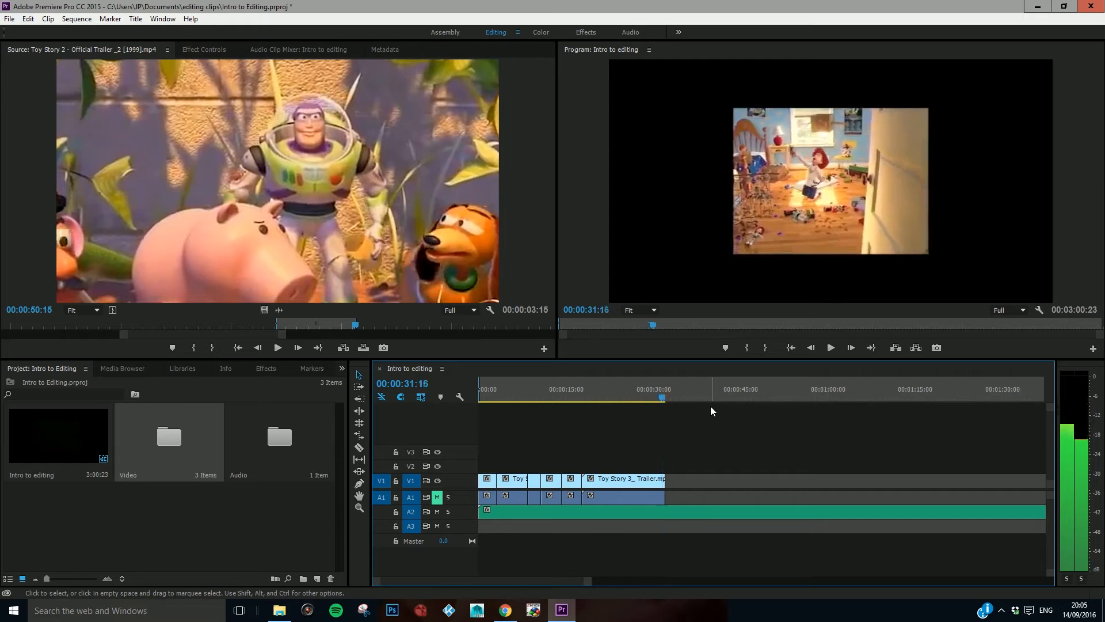
{"action": "key", "text": "Right"}
{"action": "key", "text": "Right"}
{"action": "key", "text": "Right"}
{"action": "key", "text": "Right"}
{"action": "key", "text": "Right"}
{"action": "key", "text": "Right"}
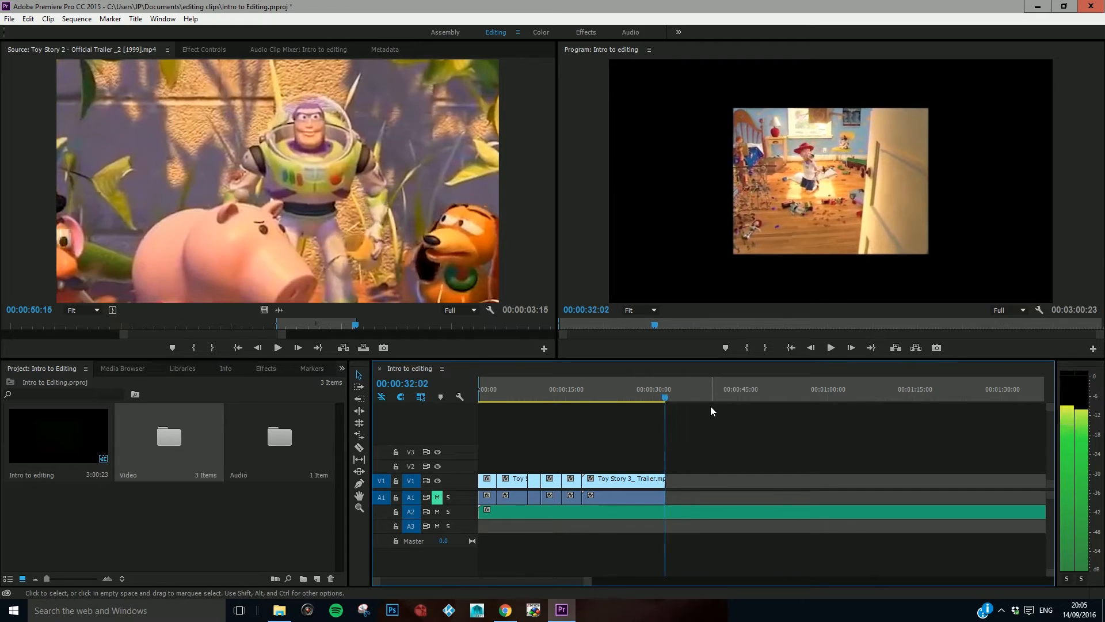
{"action": "key", "text": "Right"}
{"action": "key", "text": "Right"}
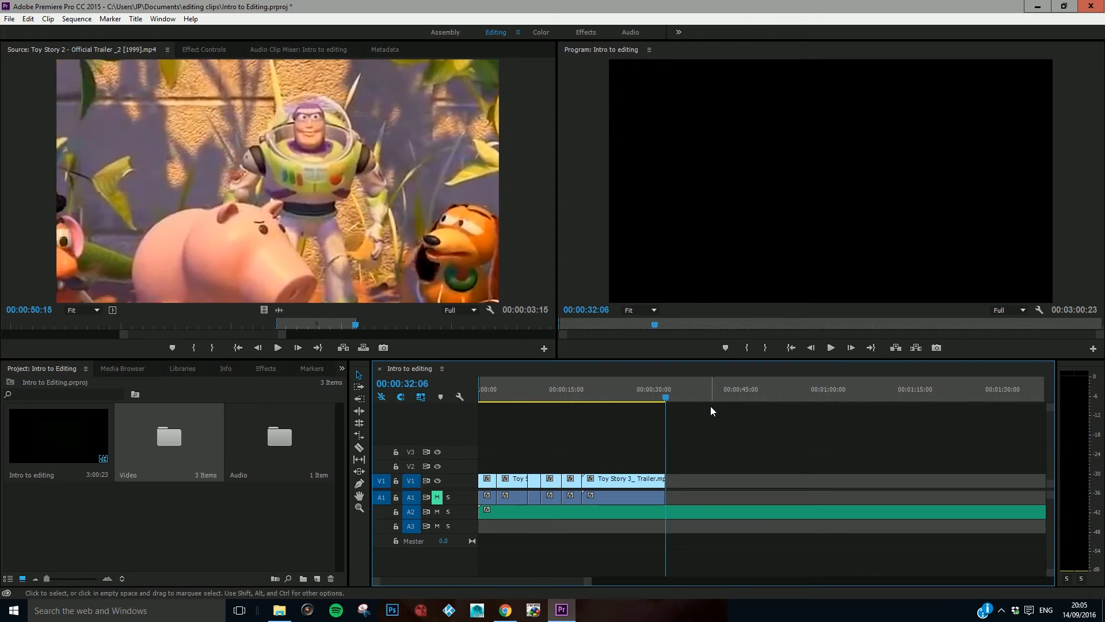
{"action": "key", "text": "o"}
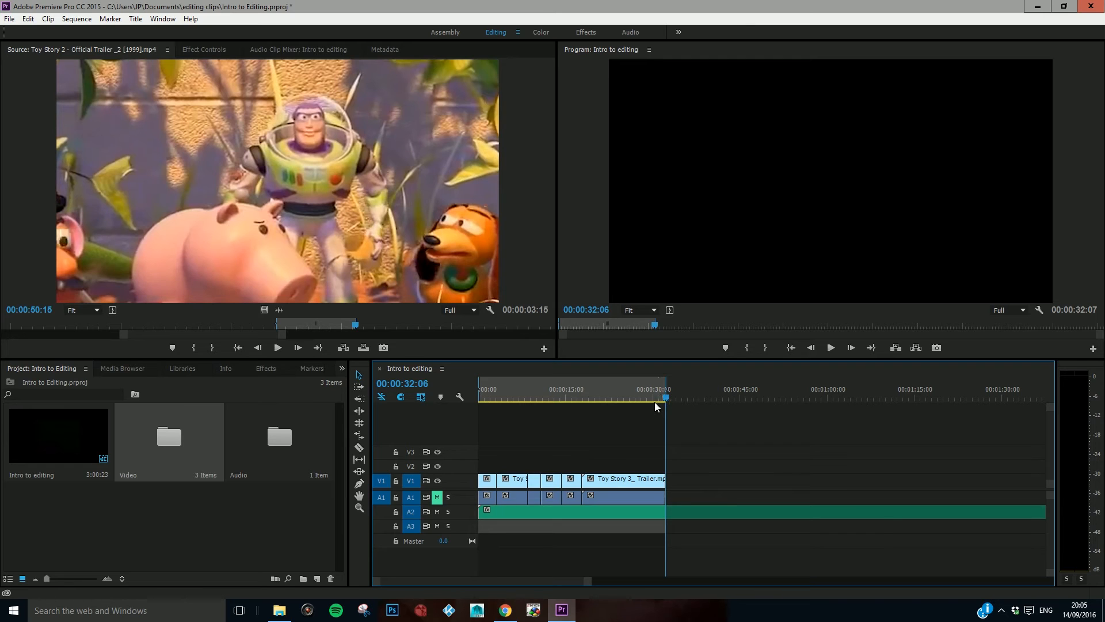
Step: Open the media export settings for the marked sequence range and choose H.264 as the format
{"action": "left_click_drag", "start_coordinate": [546, 582], "coordinate": [1034, 592]}
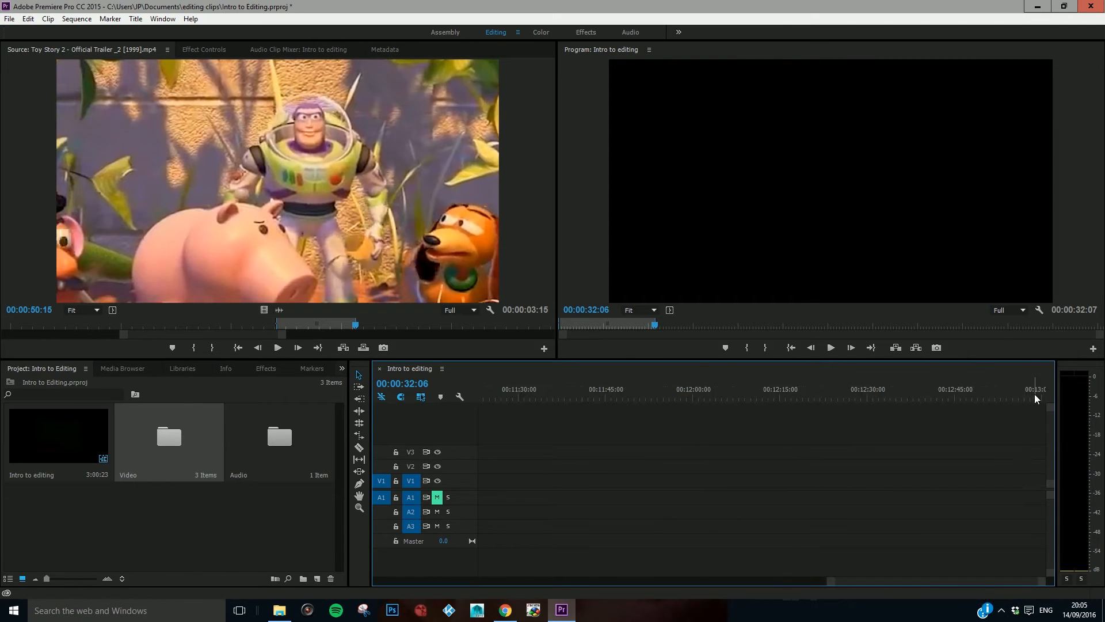
{"action": "left_click_drag", "start_coordinate": [897, 580], "coordinate": [407, 547]}
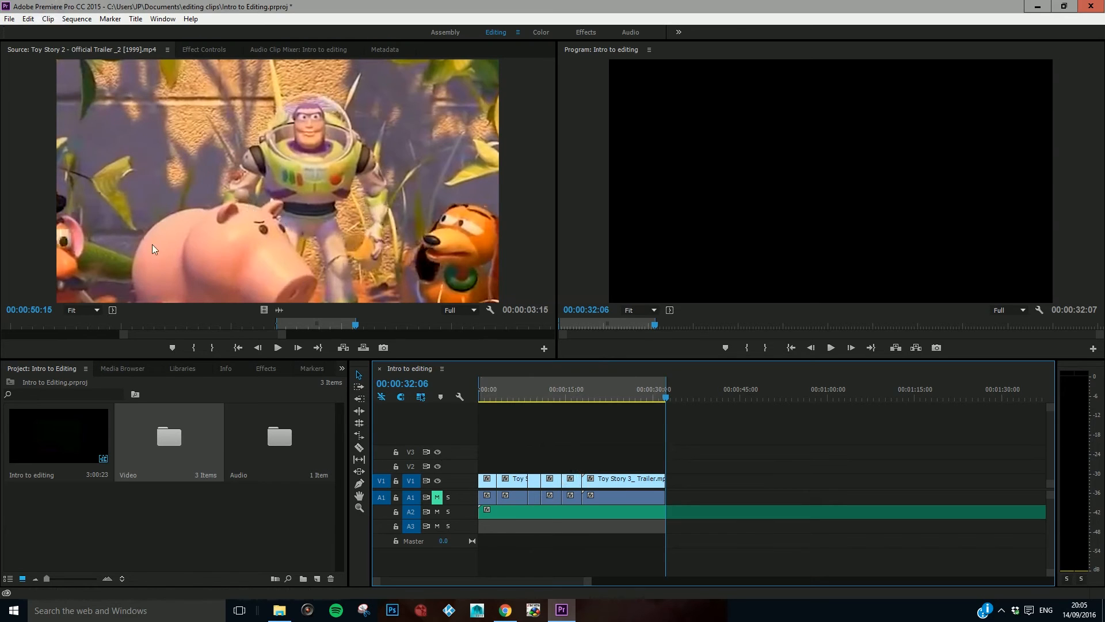
{"action": "left_click", "coordinate": [13, 19]}
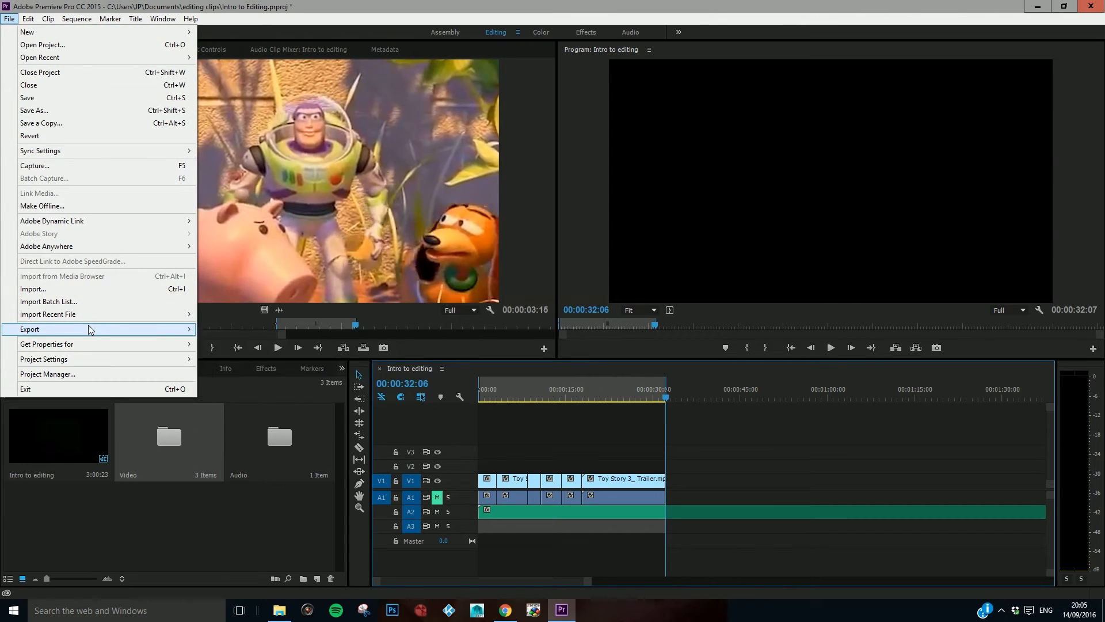
{"action": "mouse_move", "coordinate": [90, 329]}
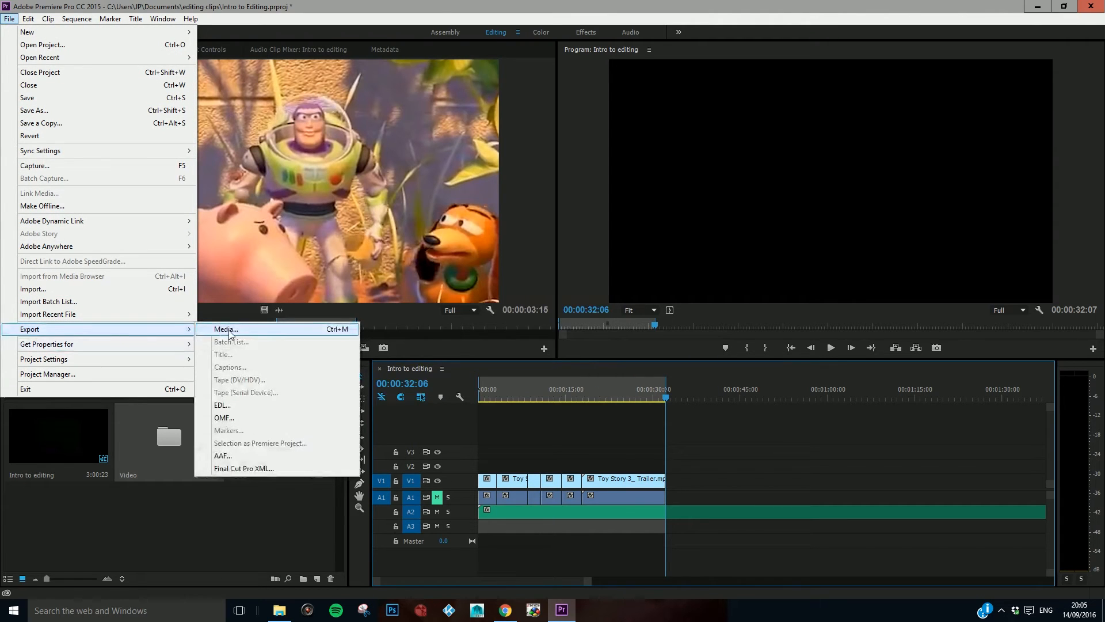
{"action": "left_click", "coordinate": [229, 330]}
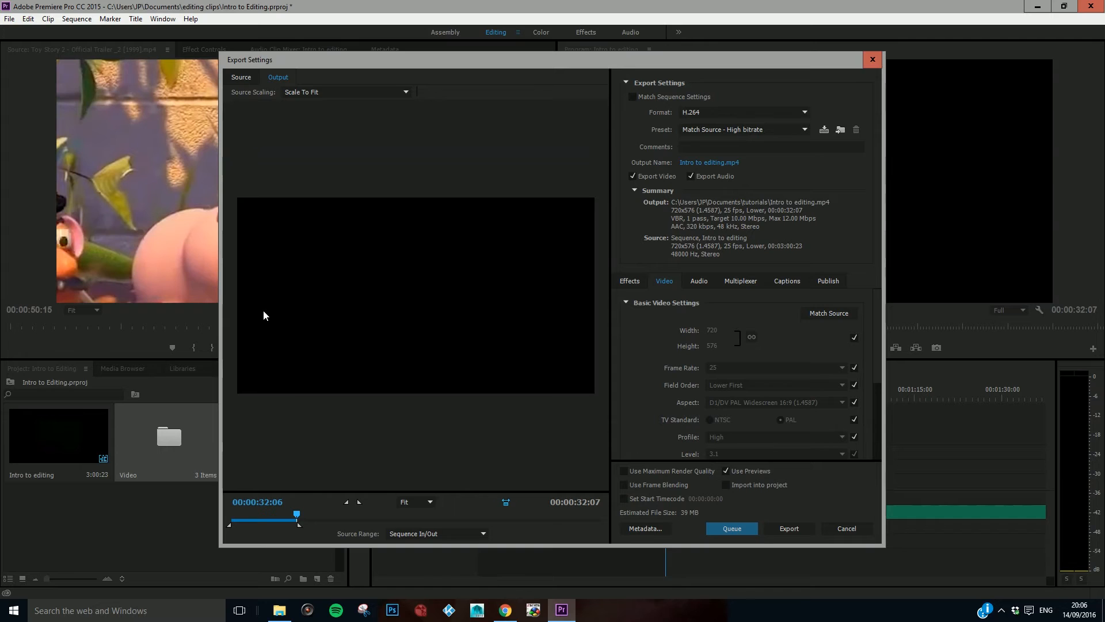
{"action": "left_click", "coordinate": [700, 113]}
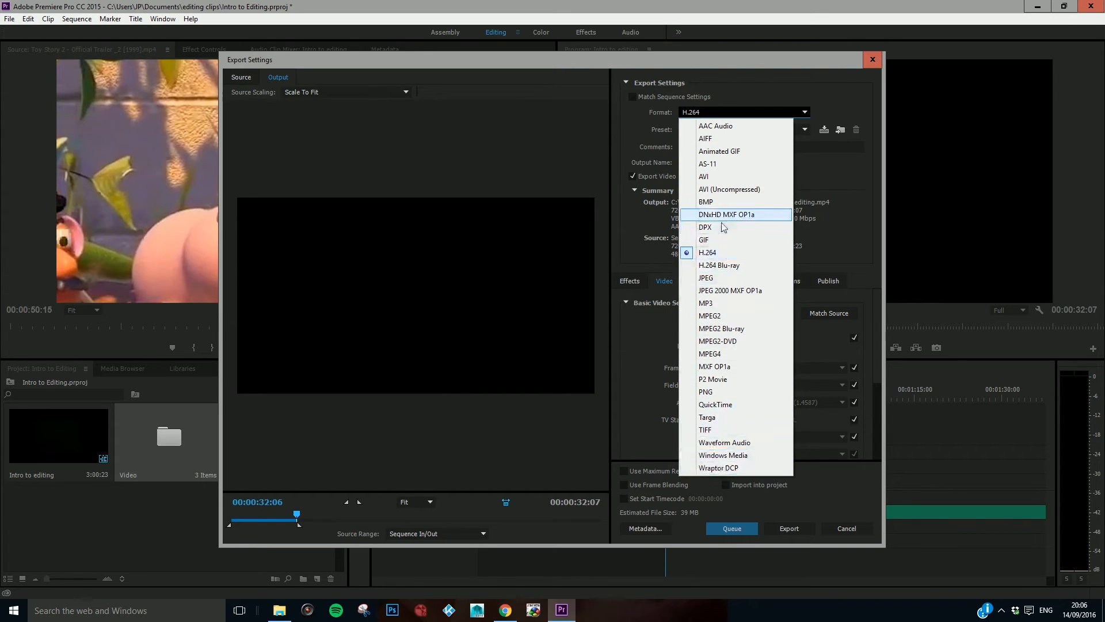
{"action": "left_click", "coordinate": [715, 255]}
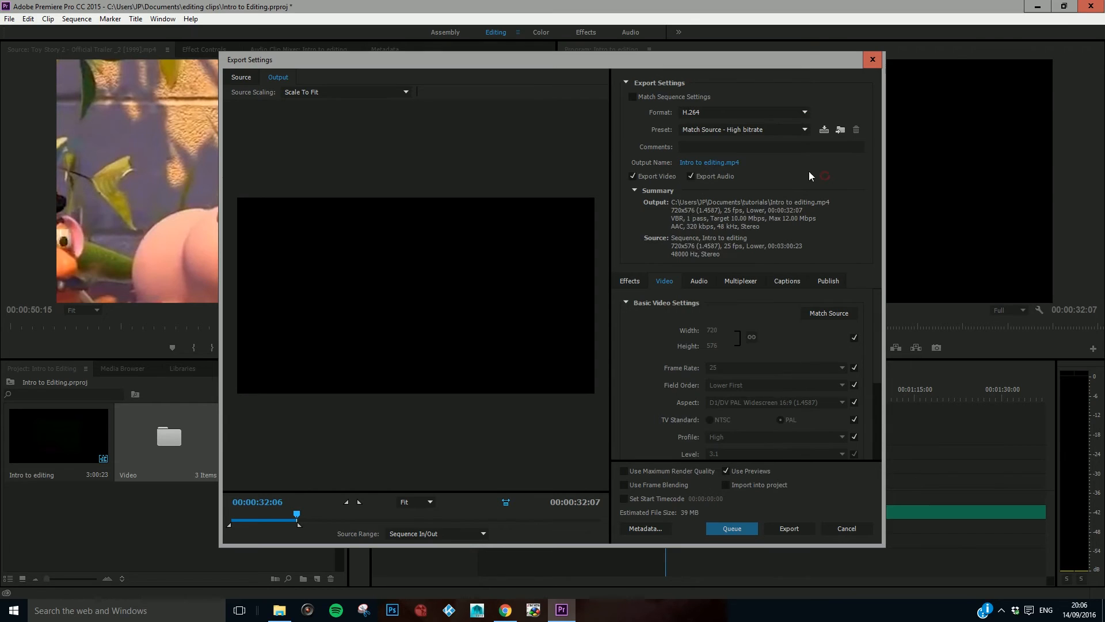
Step: Open the output file's save location and choose the Documents folder as the export destination
{"action": "left_click", "coordinate": [705, 163]}
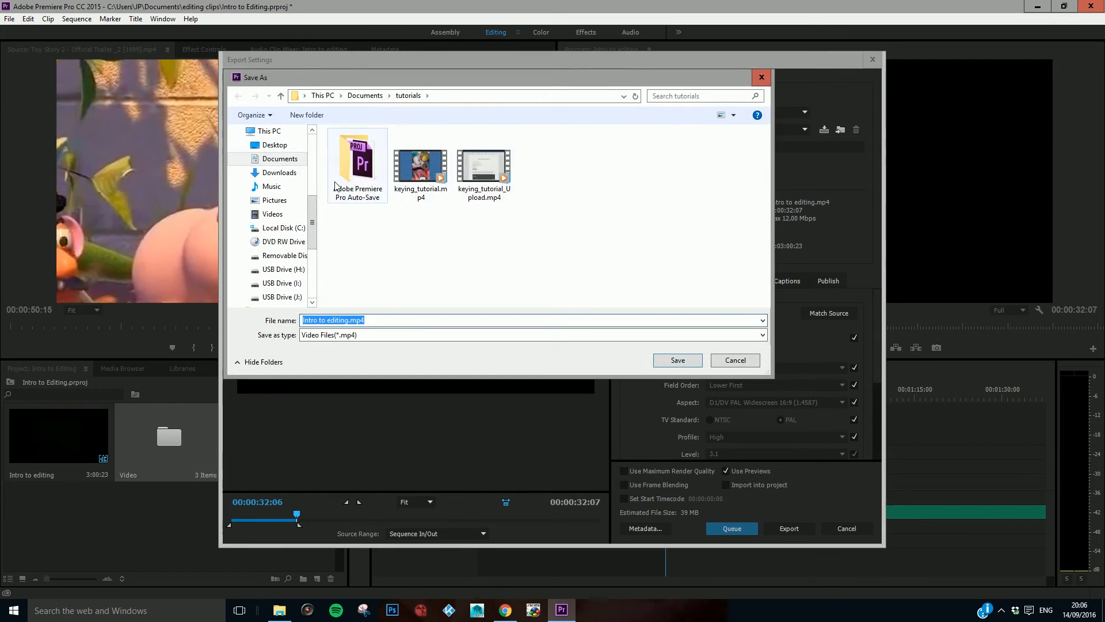
{"action": "left_click", "coordinate": [280, 147]}
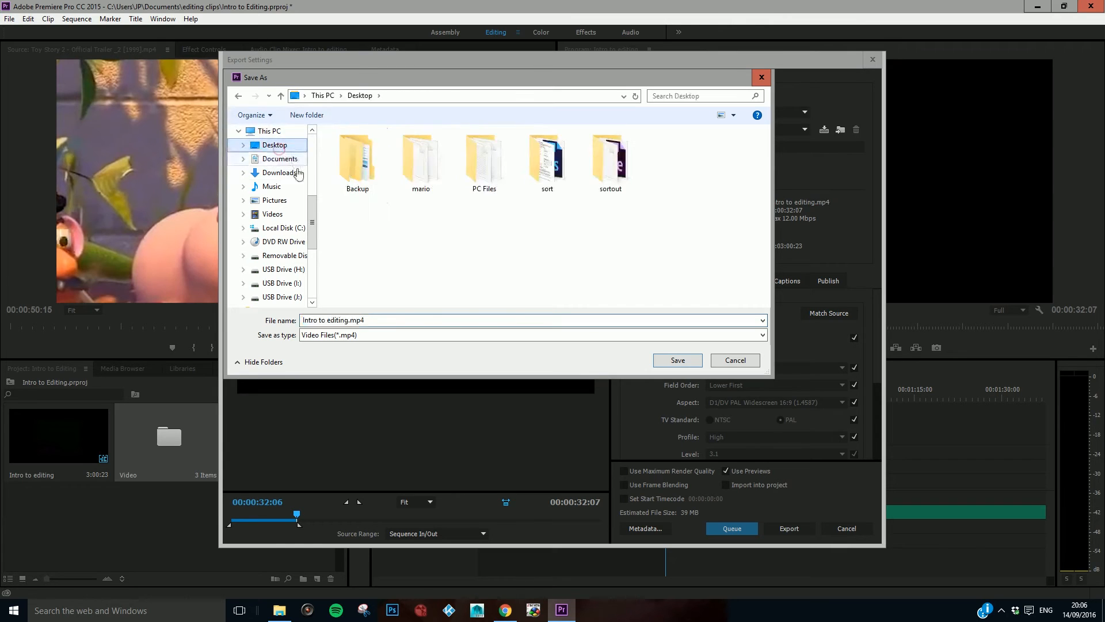
{"action": "left_click", "coordinate": [282, 161]}
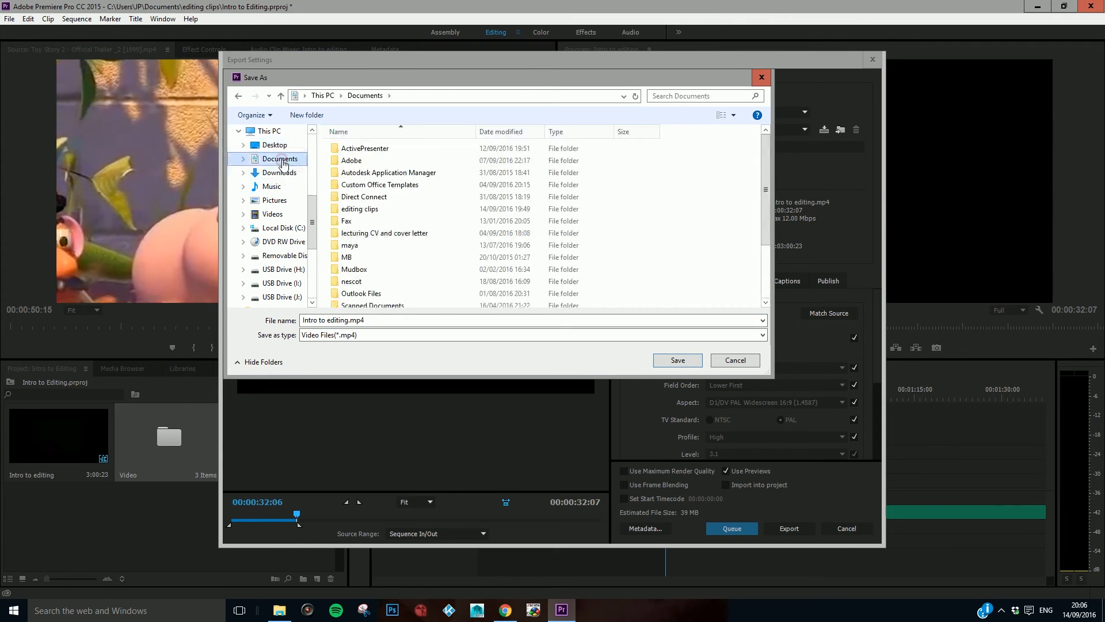
Step: Name the output file "Intro to editing_v1.mp4" and export the video
{"action": "left_click", "coordinate": [375, 321]}
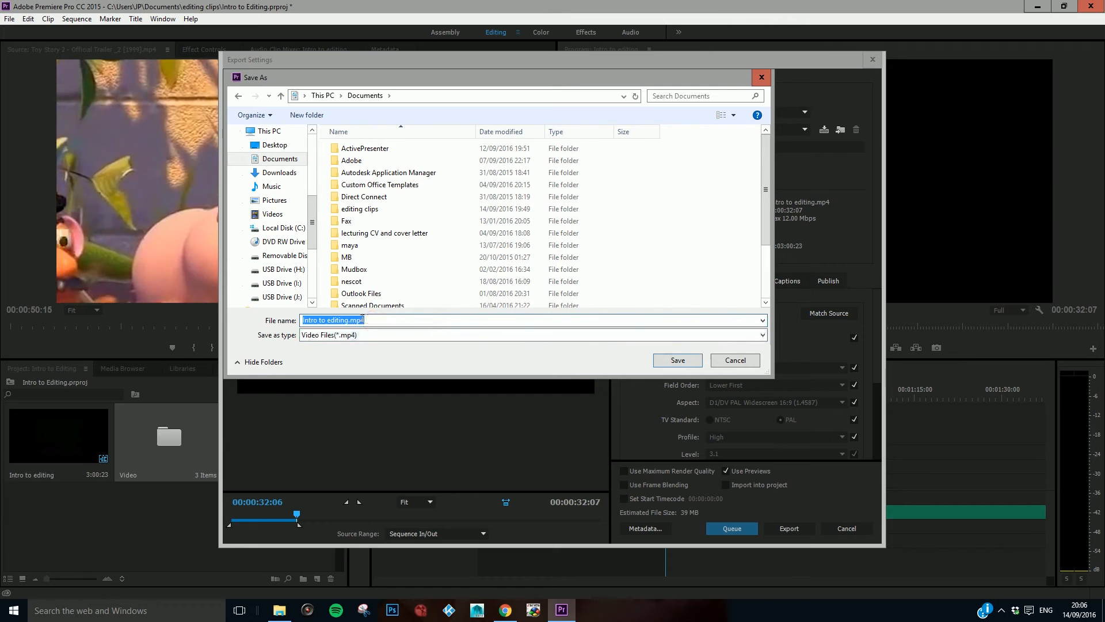
{"action": "left_click", "coordinate": [349, 321]}
{"action": "type", "text": "_versi"}
{"action": "type", "text": "on_1"}
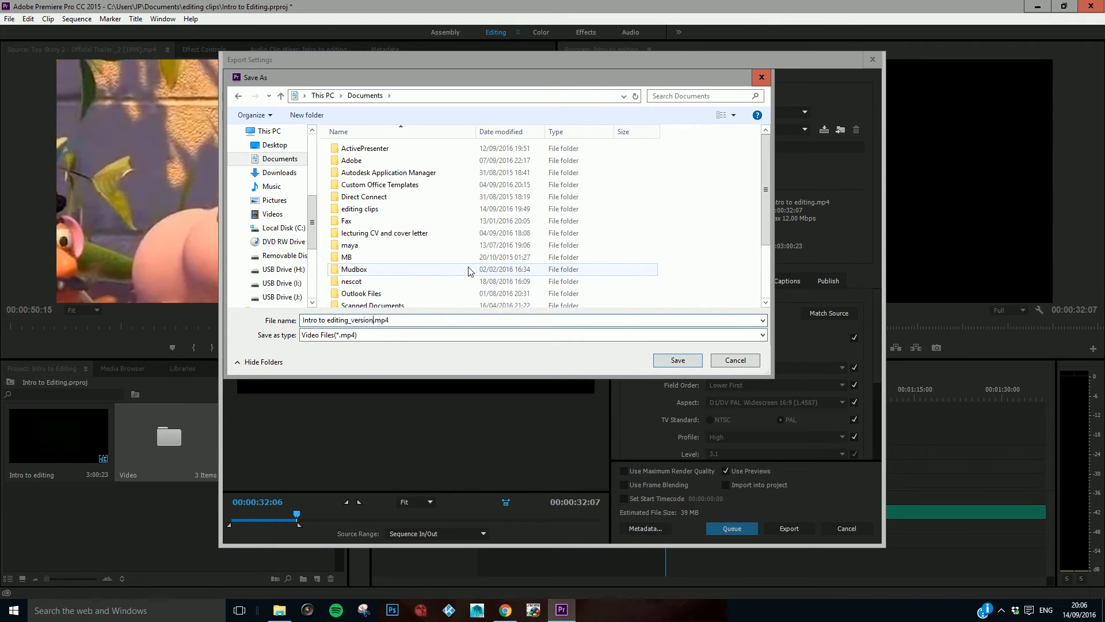
{"action": "key", "text": "Left"}
{"action": "key", "text": "Left"}
{"action": "key", "text": "BackSpace"}
{"action": "key", "text": "BackSpace"}
{"action": "key", "text": "BackSpace"}
{"action": "key", "text": "BackSpace"}
{"action": "key", "text": "BackSpace"}
{"action": "key", "text": "BackSpace"}
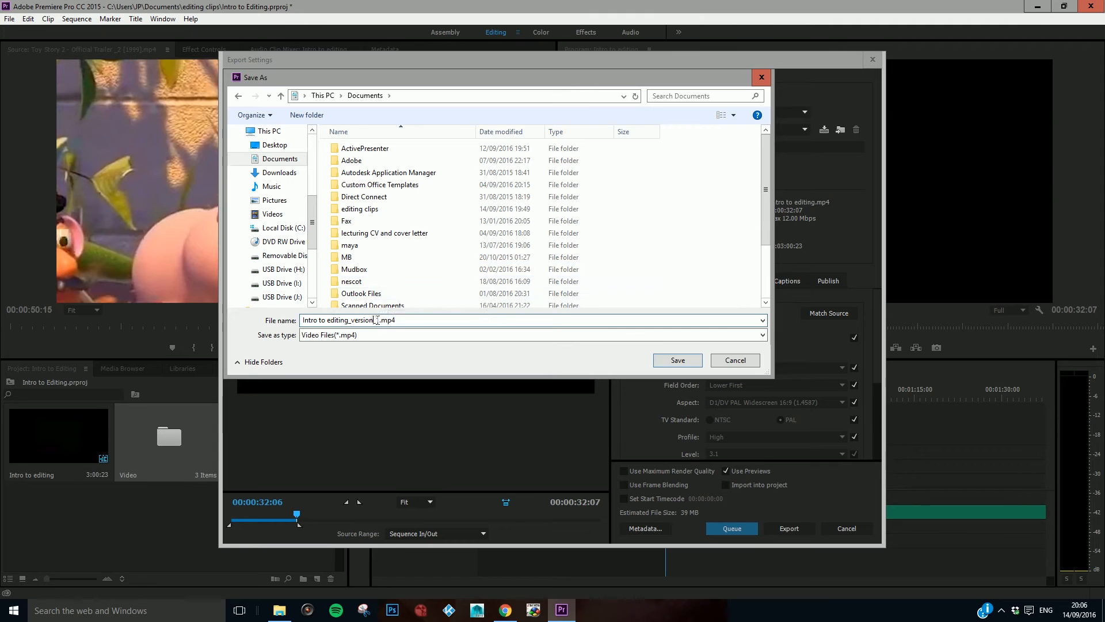
{"action": "key", "text": "Delete"}
{"action": "left_click", "coordinate": [675, 359]}
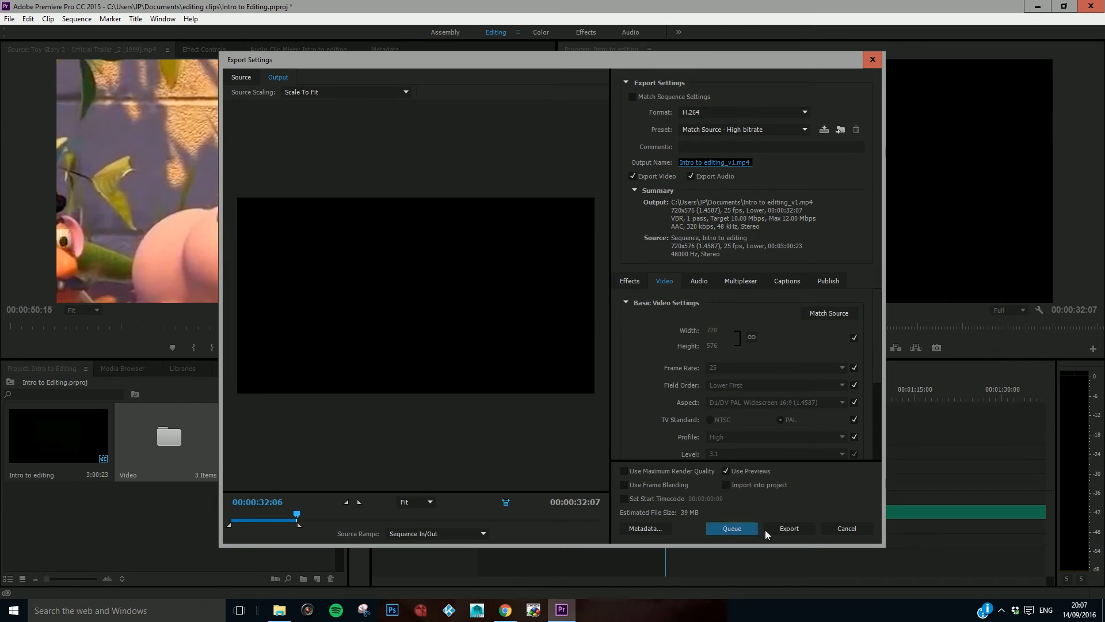
{"action": "left_click", "coordinate": [786, 530]}
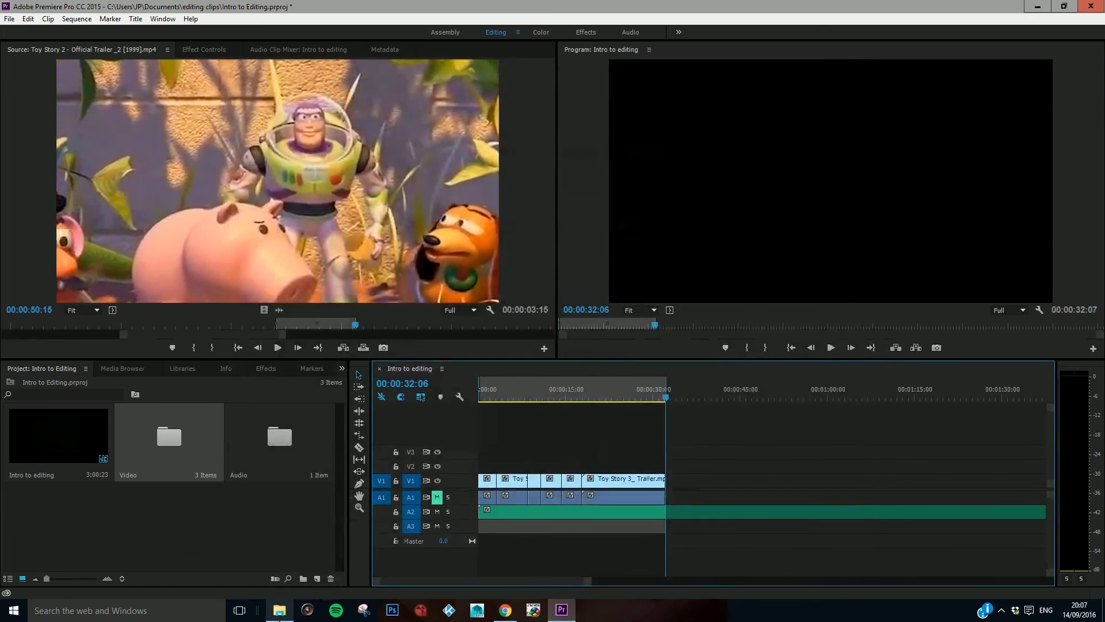
Step: Switch to File Explorer and play the exported "Intro to editing_v1.mp4" from the Documents folder, pausing at the green preview card
{"action": "left_click", "coordinate": [280, 611]}
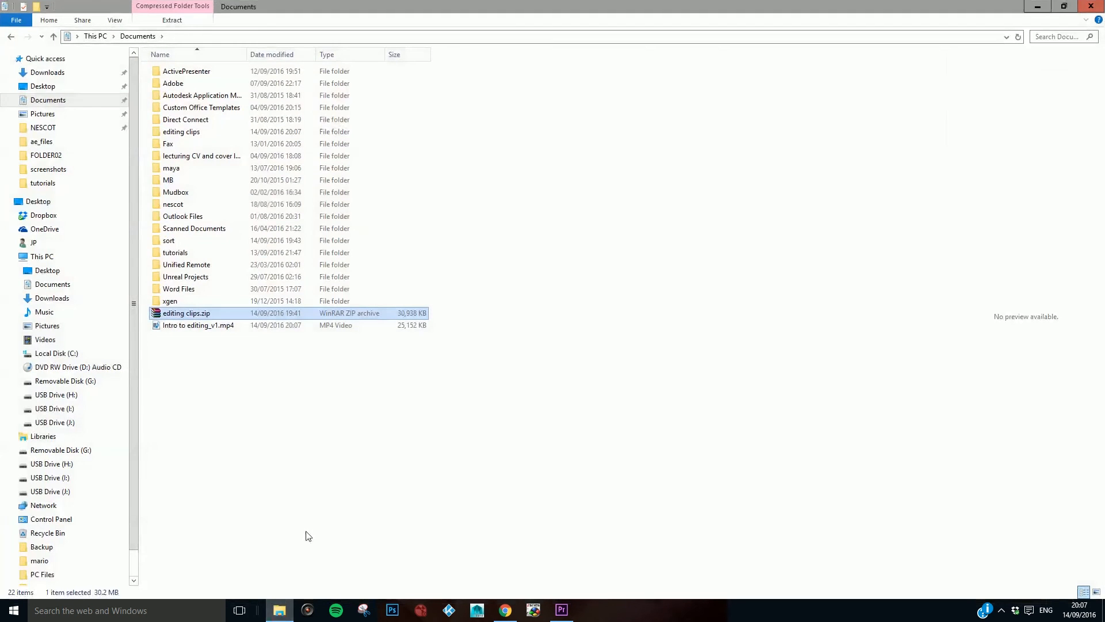
{"action": "double_click", "coordinate": [192, 326]}
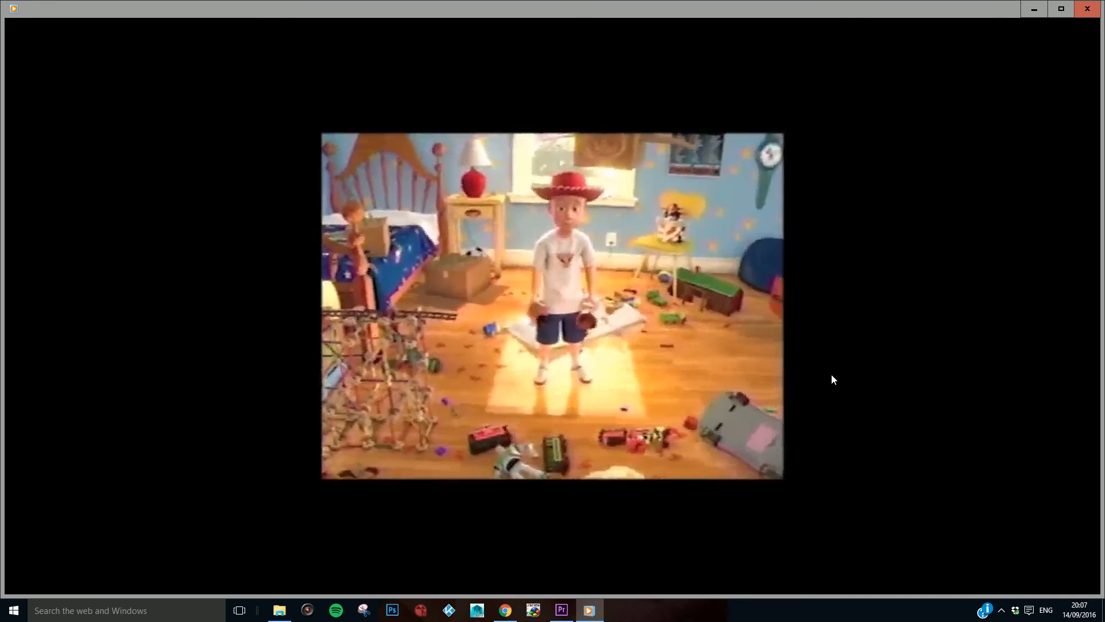
{"action": "mouse_move", "coordinate": [819, 373]}
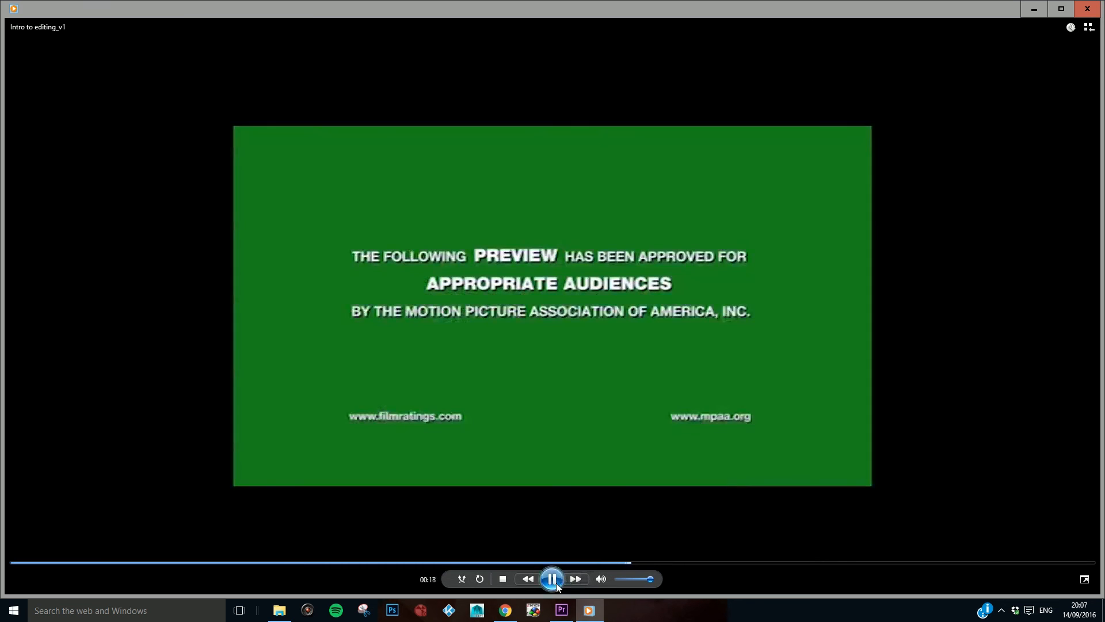
{"action": "left_click", "coordinate": [556, 582]}
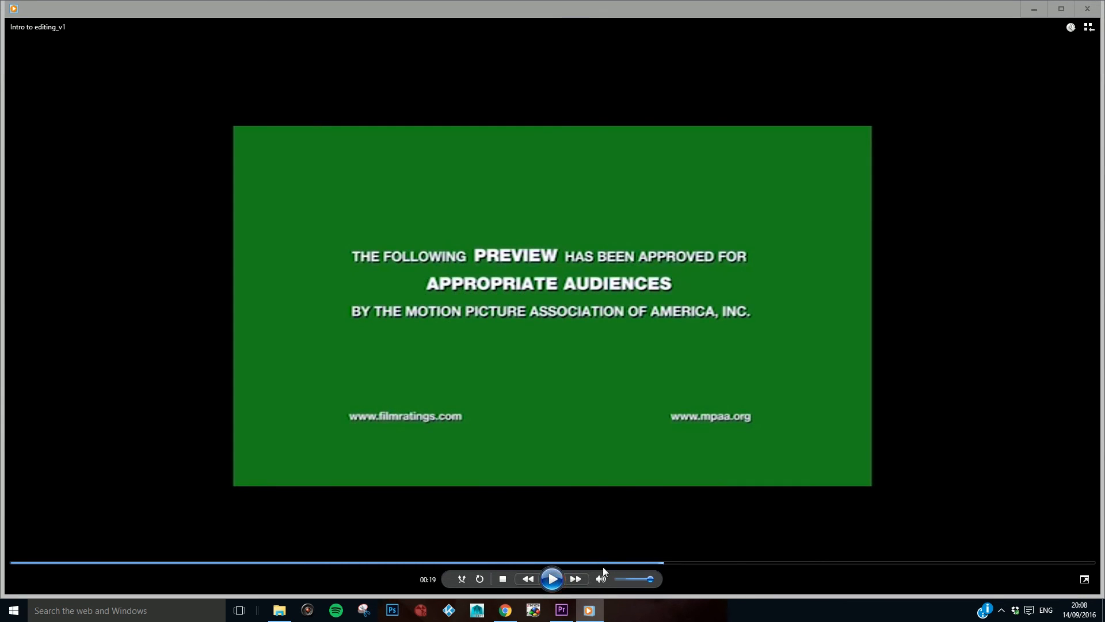
Step: Replay the exported video from the Disney Pixar title into the bedroom shot, close the player and return to Premiere Pro
{"action": "left_click_drag", "start_coordinate": [659, 563], "coordinate": [1072, 563]}
{"action": "left_click_drag", "start_coordinate": [507, 564], "coordinate": [380, 570]}
{"action": "left_click", "coordinate": [552, 580]}
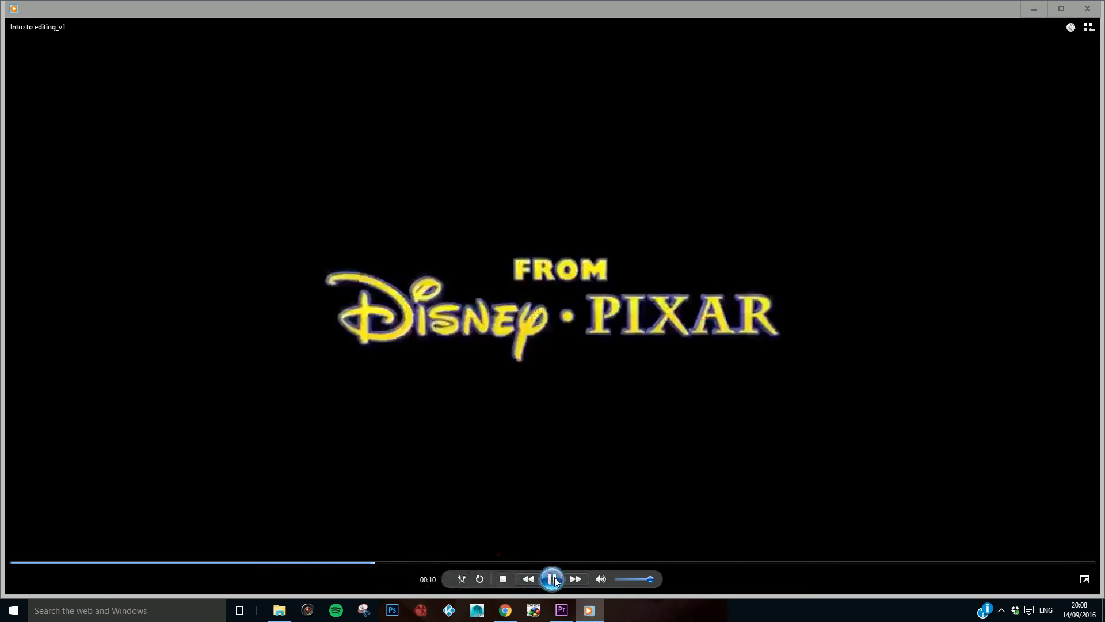
{"action": "key", "text": "space"}
{"action": "left_click", "coordinate": [553, 580]}
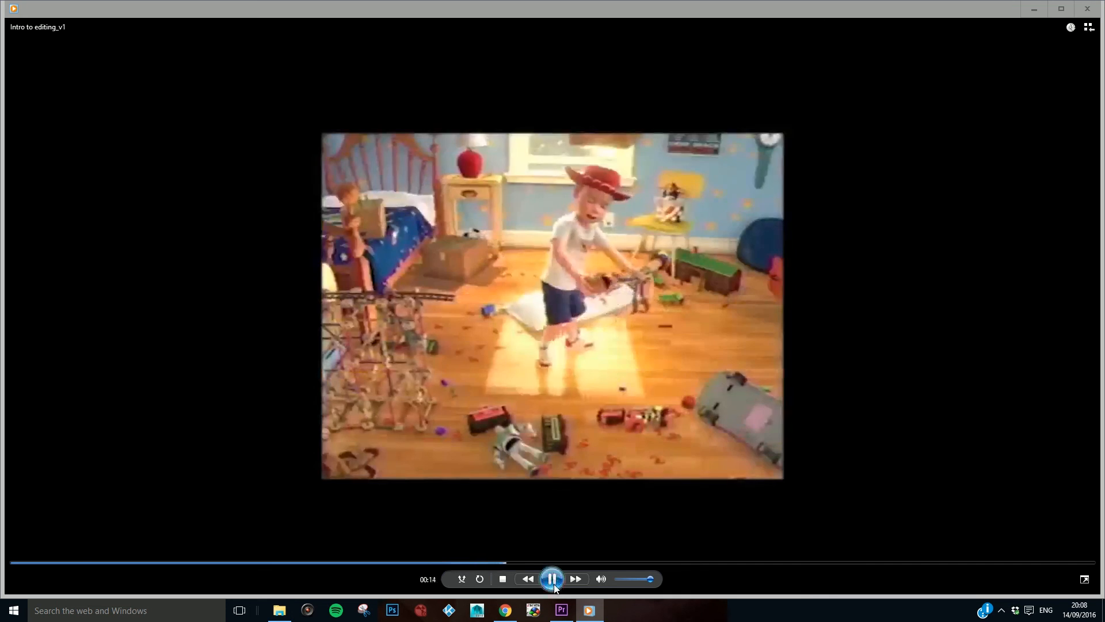
{"action": "left_click", "coordinate": [553, 585]}
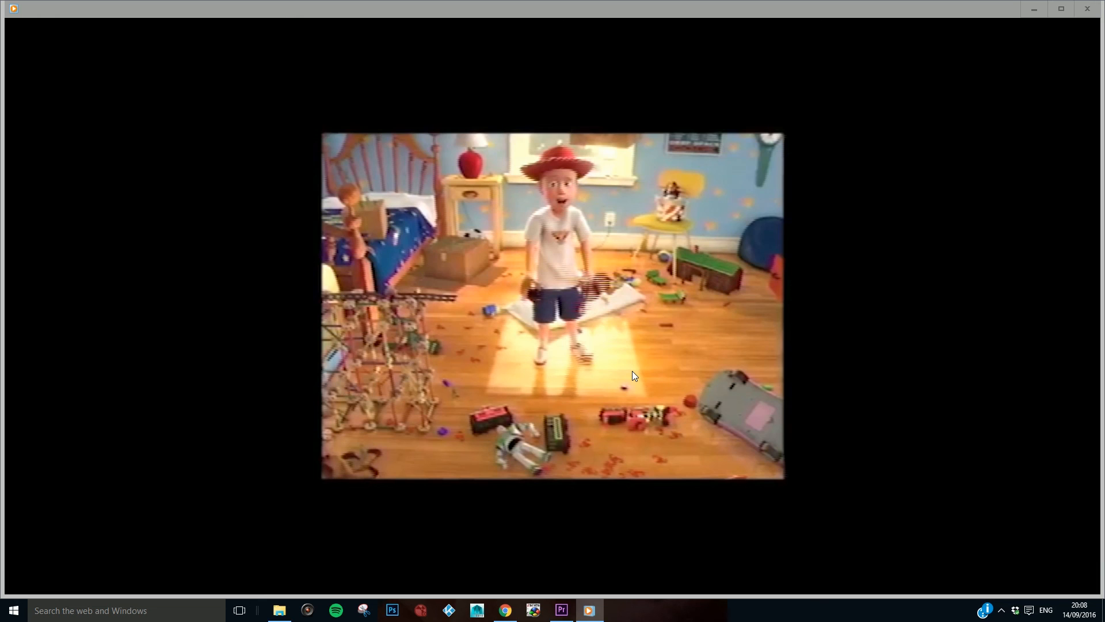
{"action": "mouse_move", "coordinate": [588, 270]}
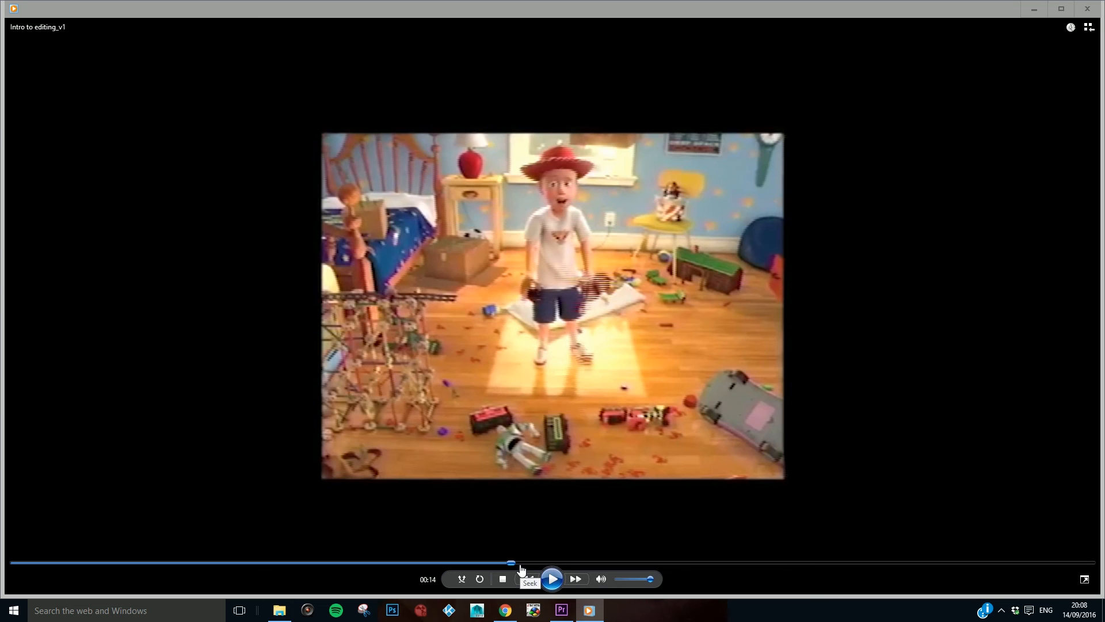
{"action": "left_click", "coordinate": [1097, 10]}
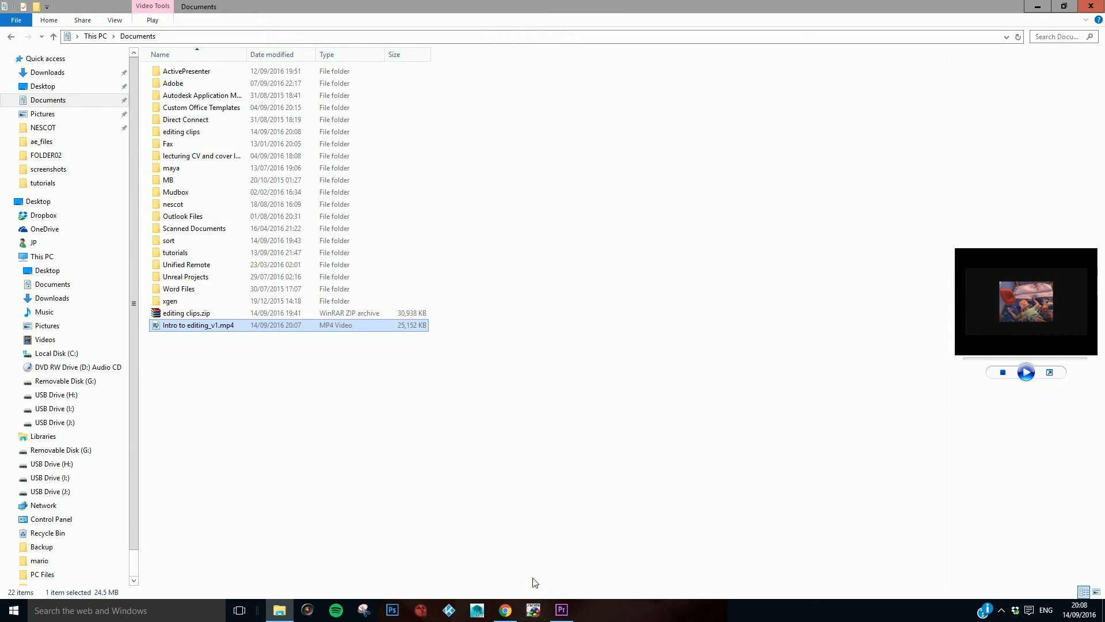
{"action": "left_click", "coordinate": [561, 609]}
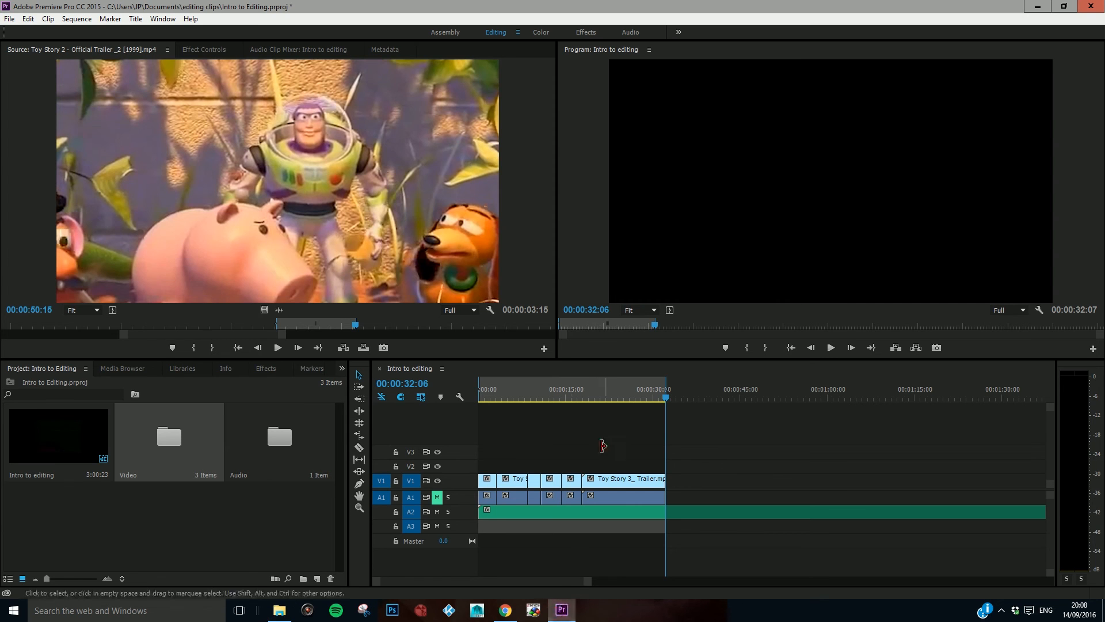